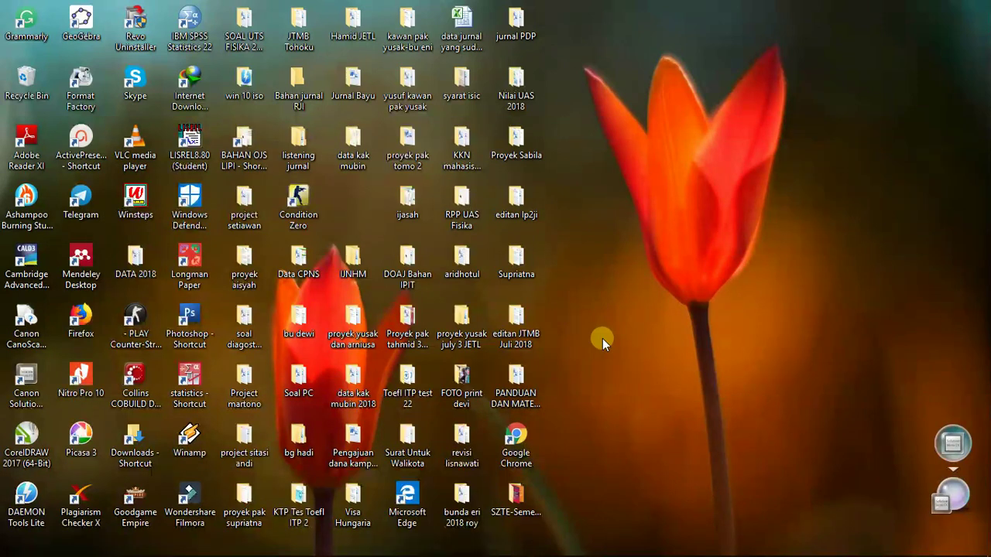
Launch Chrome on the Google home page and maximize the window
{"action": "double_click", "coordinate": [516, 441]}
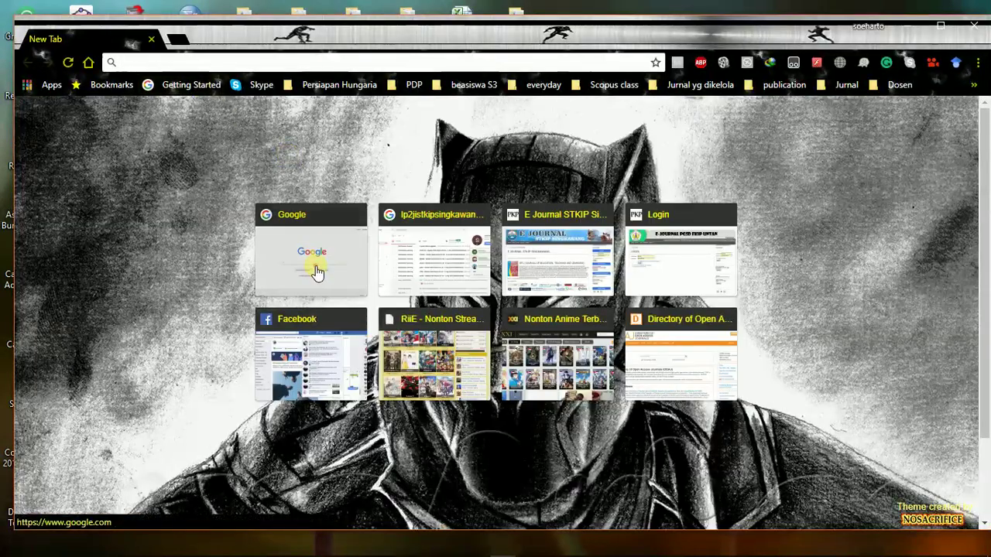
{"action": "left_click", "coordinate": [307, 262]}
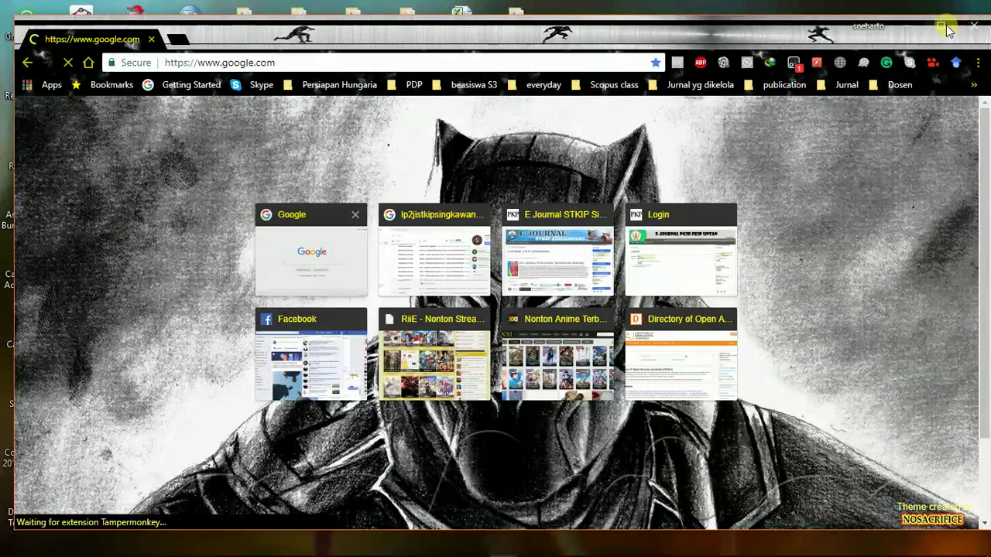
{"action": "left_click", "coordinate": [947, 29]}
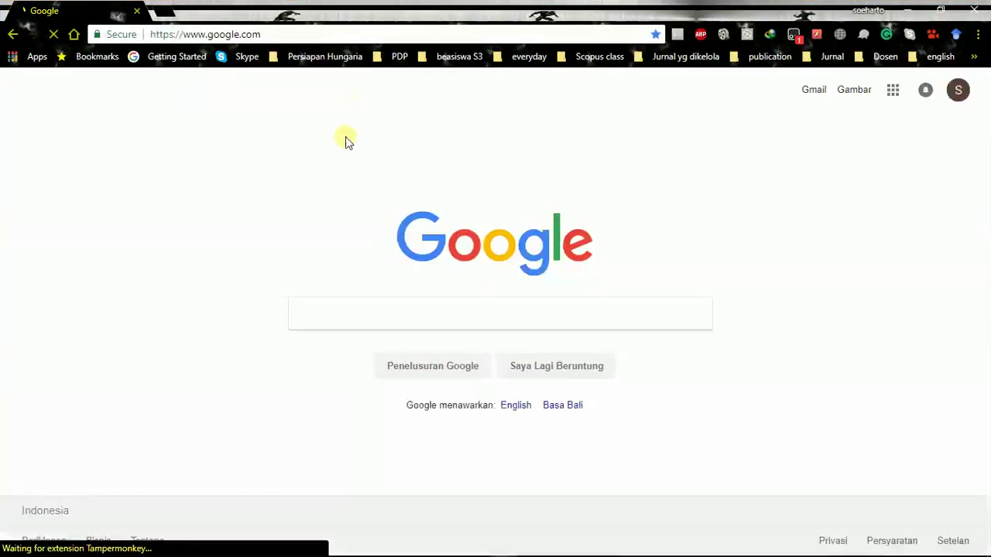
Search Google for 'sta travel.com' and open the statravel.com.au result
{"action": "type", "text": "sta "}
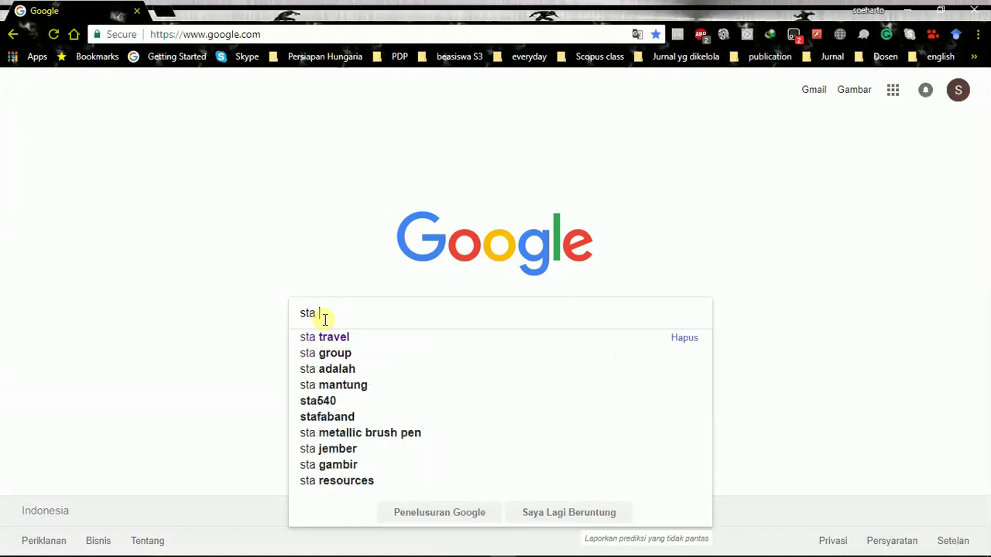
{"action": "type", "text": "travel"}
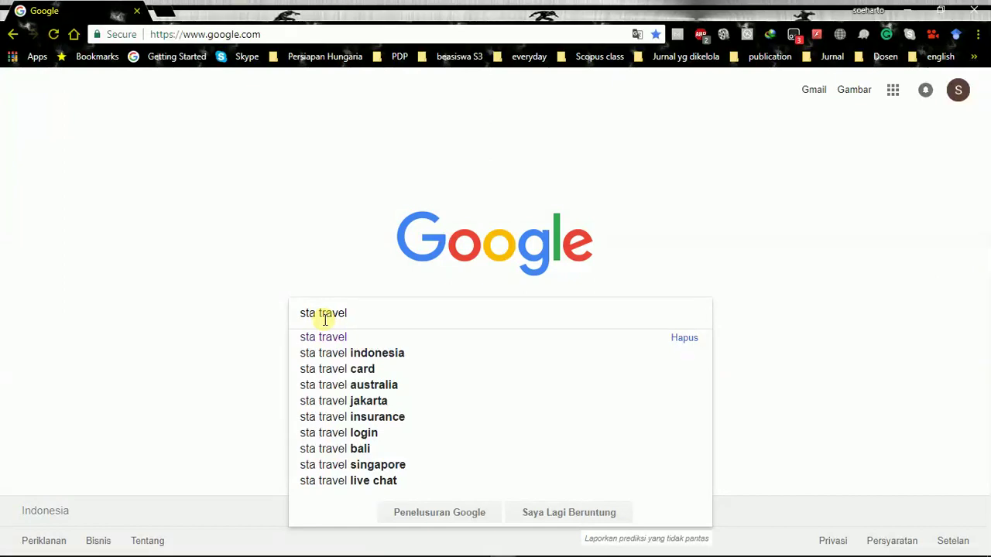
{"action": "type", "text": ".com"}
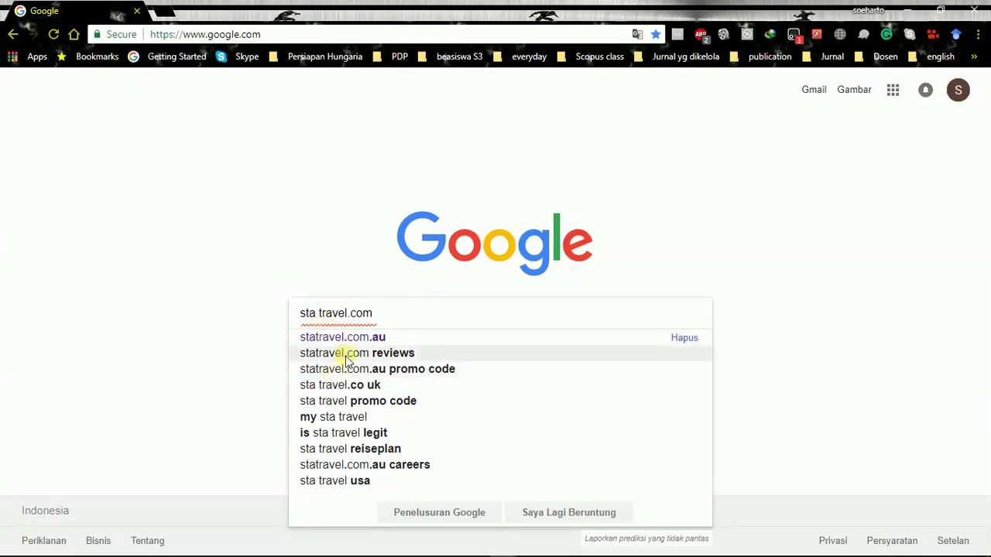
{"action": "left_click", "coordinate": [356, 338]}
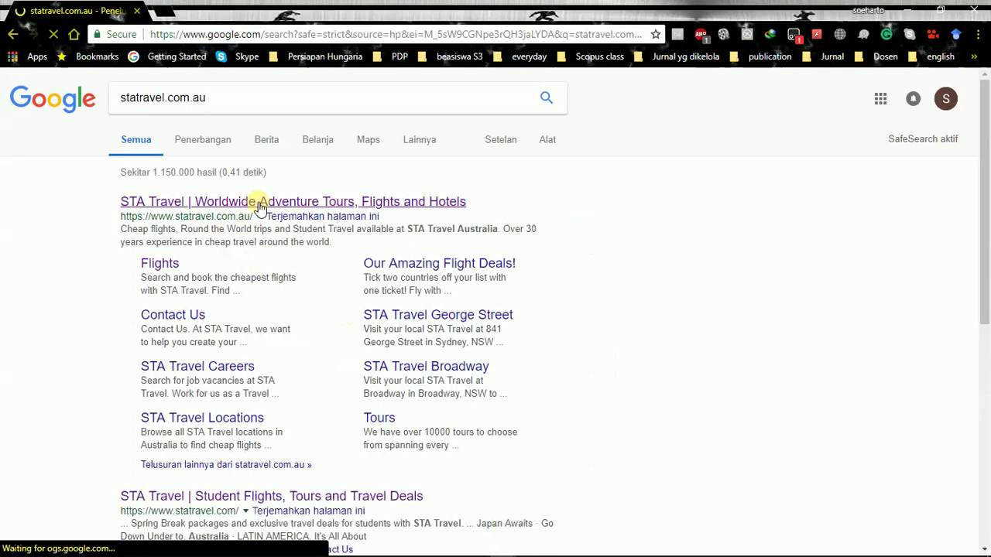
{"action": "left_click", "coordinate": [260, 203]}
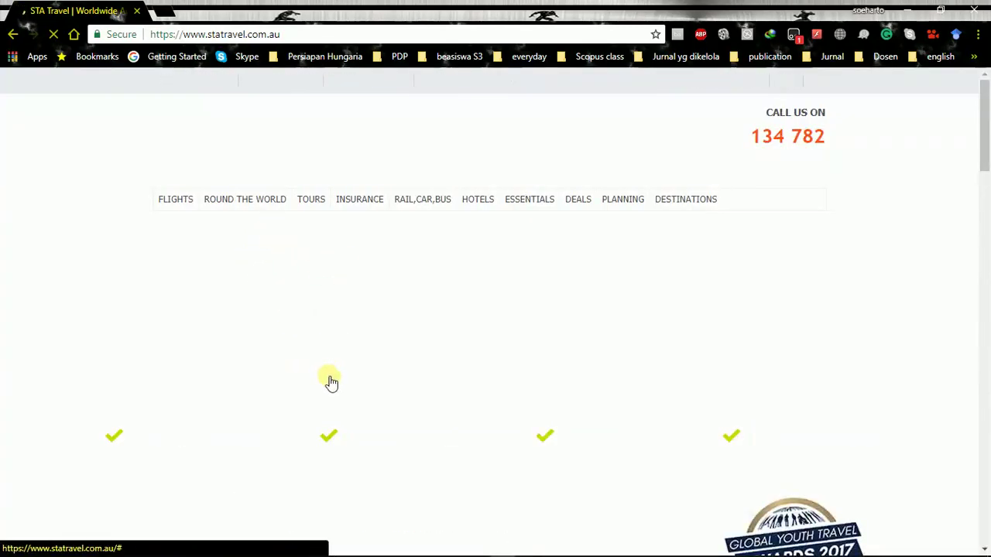
Scroll the statravel.com.au home page down to the Flights search form
{"action": "scroll", "coordinate": [336, 363], "scroll_direction": "down", "scroll_amount": 1}
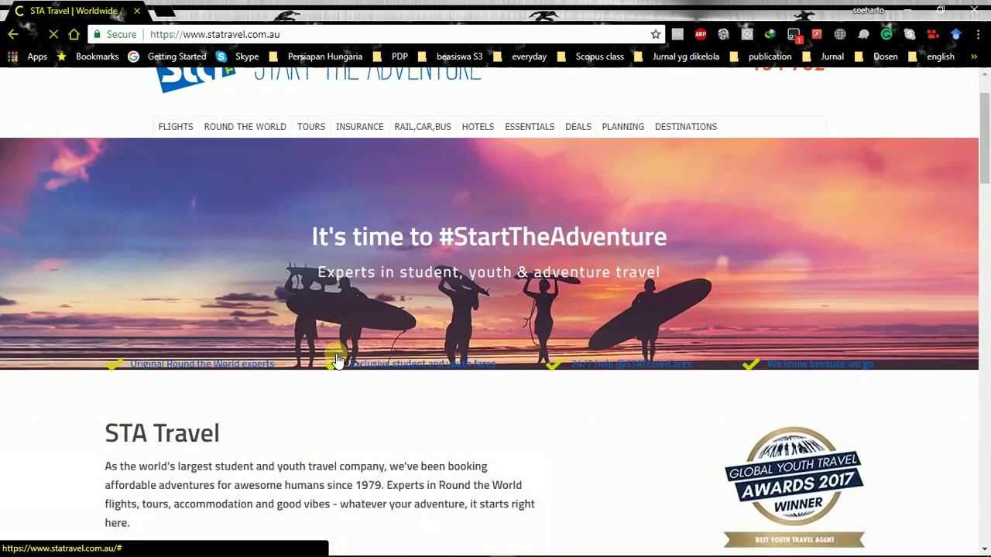
{"action": "scroll", "coordinate": [336, 360], "scroll_direction": "down", "scroll_amount": 2}
{"action": "scroll", "coordinate": [336, 356], "scroll_direction": "up", "scroll_amount": 3}
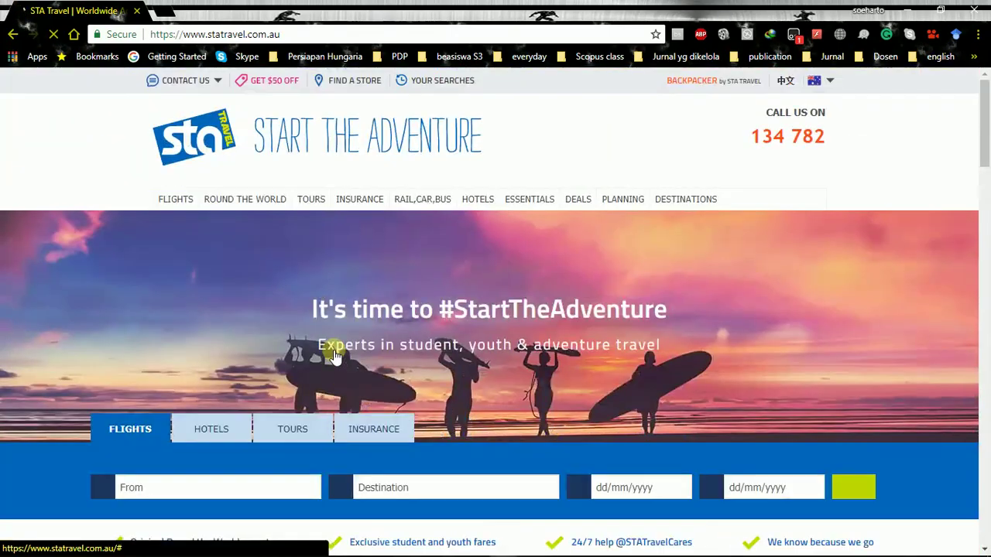
{"action": "scroll", "coordinate": [334, 354], "scroll_direction": "down", "scroll_amount": 3}
{"action": "scroll", "coordinate": [334, 354], "scroll_direction": "up", "scroll_amount": 3}
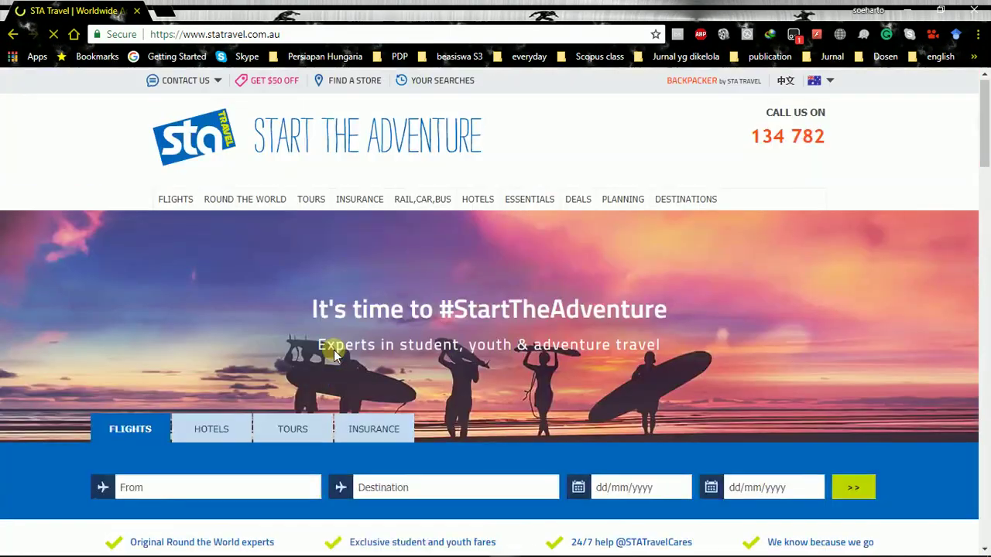
{"action": "scroll", "coordinate": [216, 307], "scroll_direction": "down", "scroll_amount": 2}
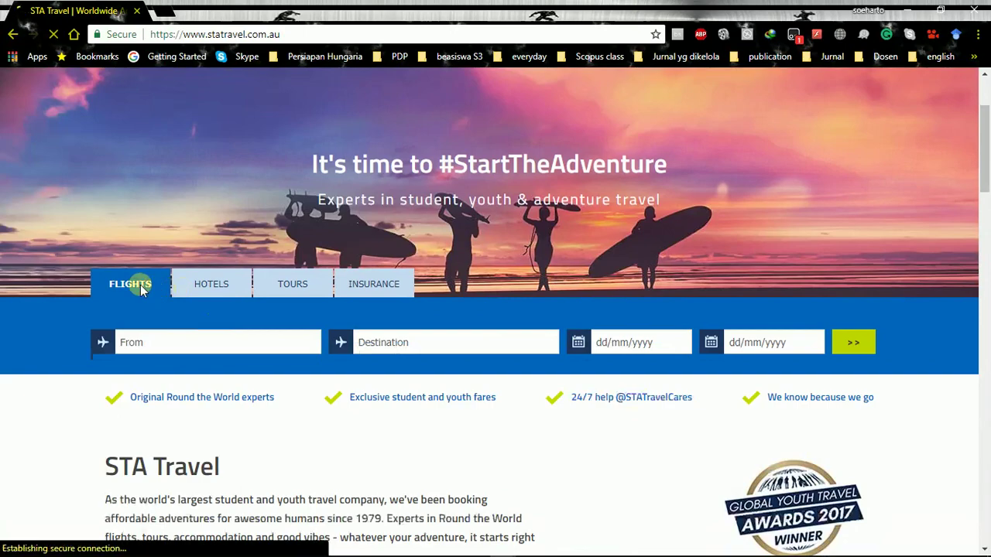
{"action": "scroll", "coordinate": [163, 295], "scroll_direction": "down", "scroll_amount": 1}
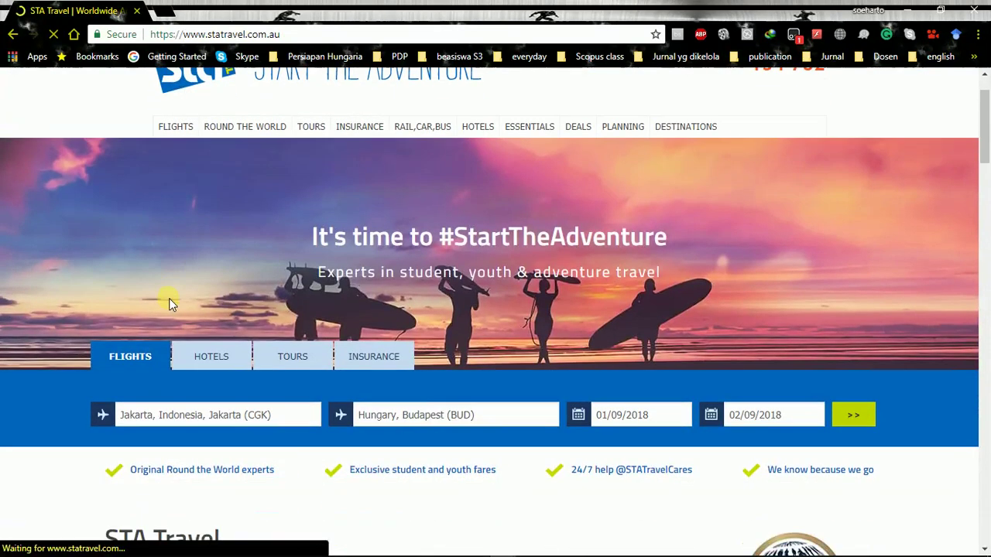
{"action": "scroll", "coordinate": [171, 302], "scroll_direction": "down", "scroll_amount": 3}
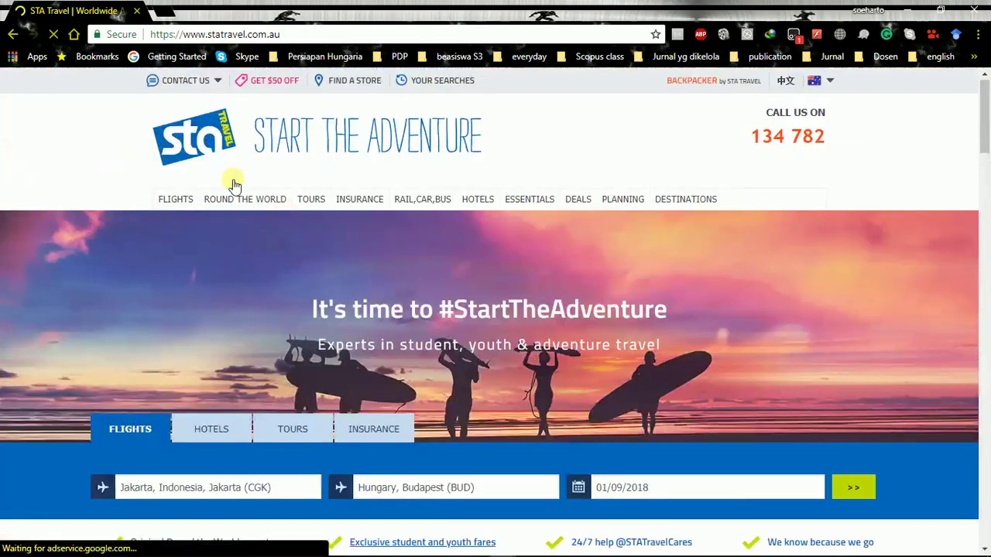
{"action": "scroll", "coordinate": [253, 248], "scroll_direction": "down", "scroll_amount": 6}
{"action": "scroll", "coordinate": [255, 244], "scroll_direction": "up", "scroll_amount": 10}
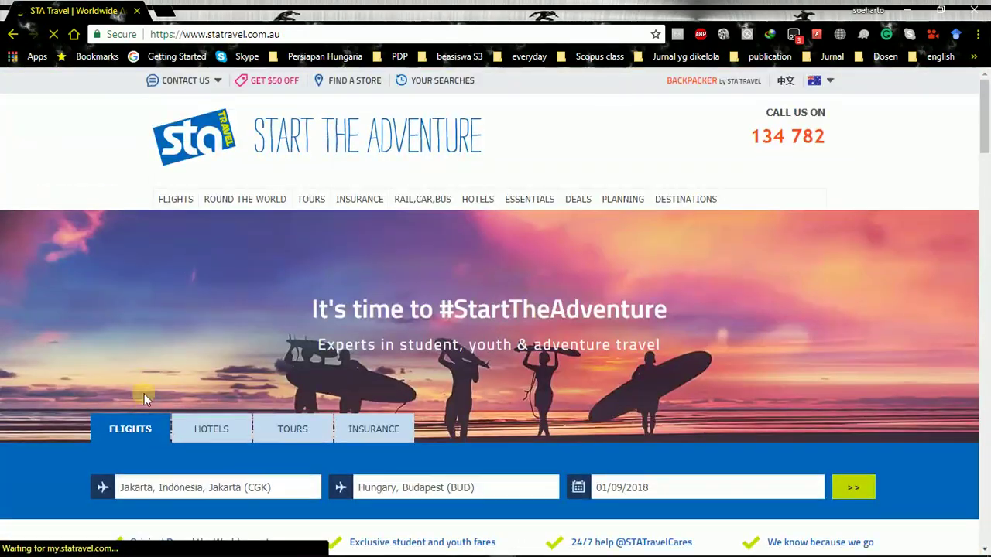
{"action": "scroll", "coordinate": [365, 376], "scroll_direction": "down", "scroll_amount": 3}
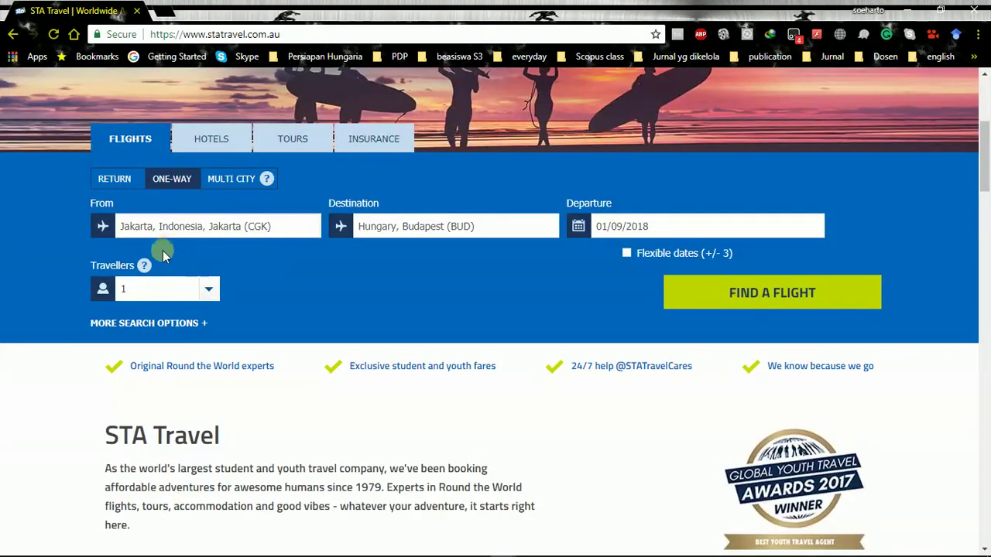
Run a one-way CGK to BUD flight search for 5 September 2018 with 1 student
{"action": "left_click", "coordinate": [169, 181]}
{"action": "left_click", "coordinate": [206, 230]}
{"action": "left_click", "coordinate": [577, 232]}
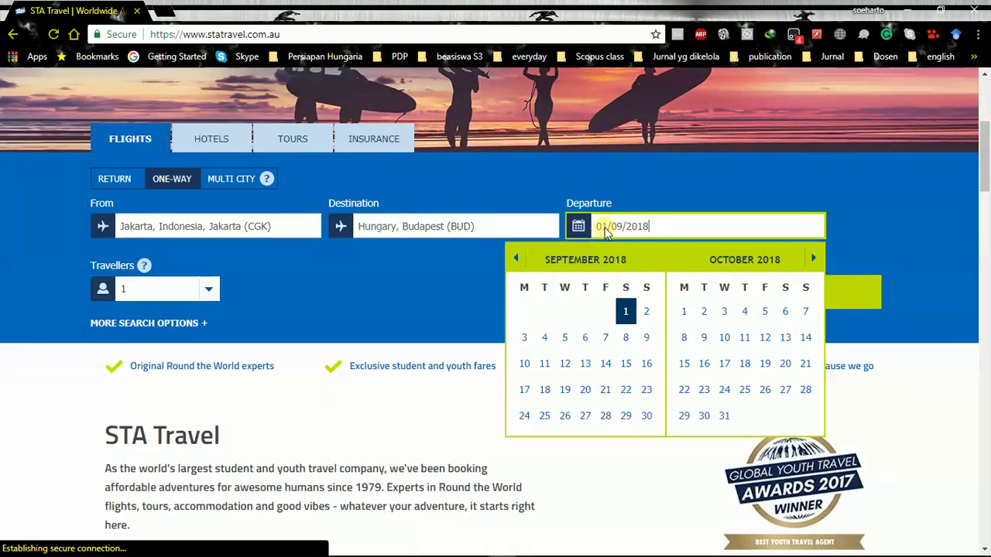
{"action": "left_click", "coordinate": [565, 337]}
{"action": "left_click", "coordinate": [208, 288]}
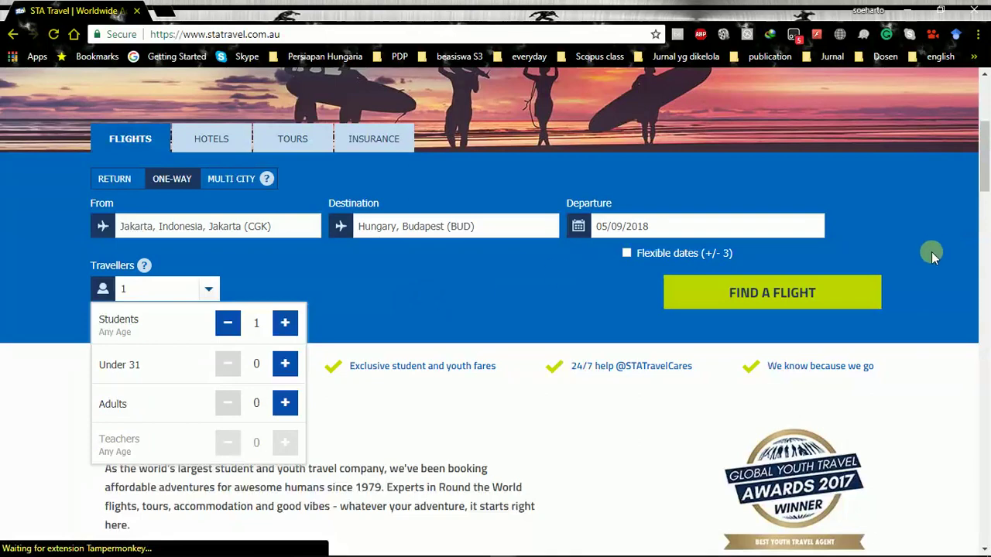
{"action": "left_click", "coordinate": [809, 300]}
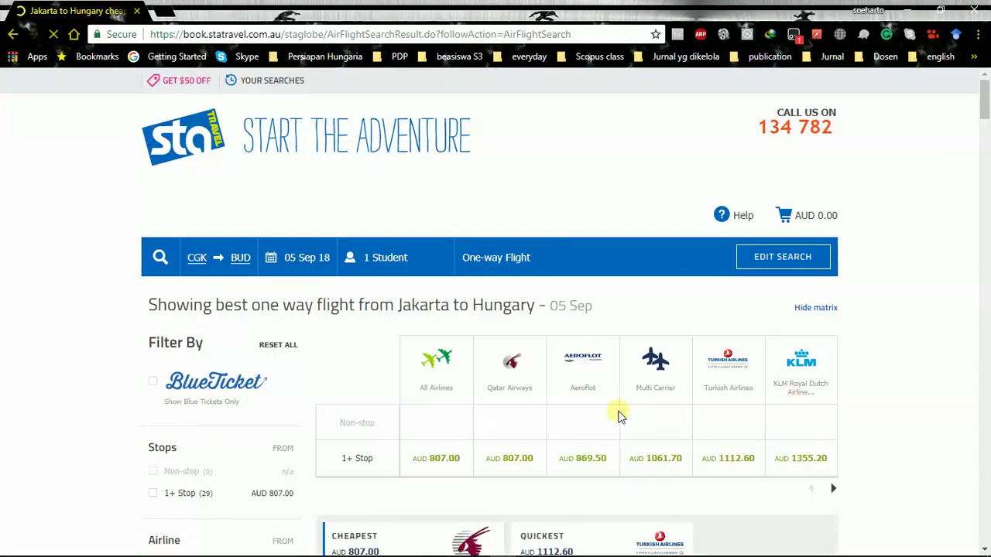
Review the AUD 807 Qatar Airways itinerary via Doha and select that flight
{"action": "scroll", "coordinate": [618, 418], "scroll_direction": "down", "scroll_amount": 3}
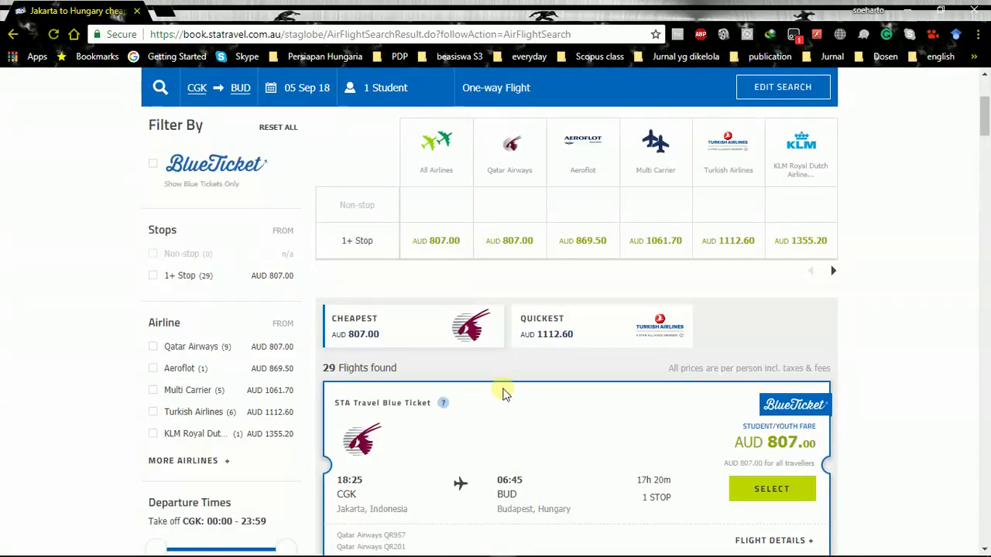
{"action": "scroll", "coordinate": [582, 325], "scroll_direction": "down", "scroll_amount": 3}
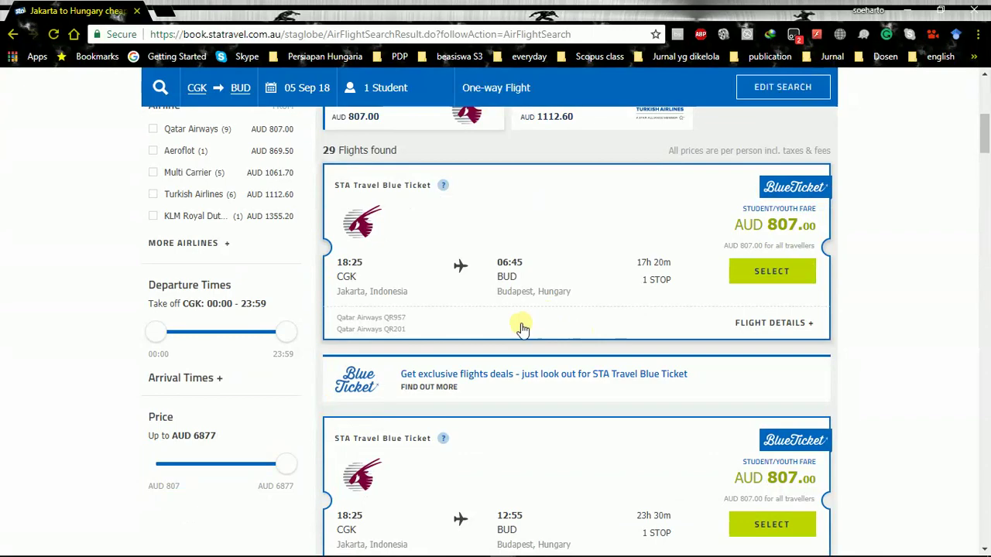
{"action": "scroll", "coordinate": [518, 337], "scroll_direction": "up", "scroll_amount": 2}
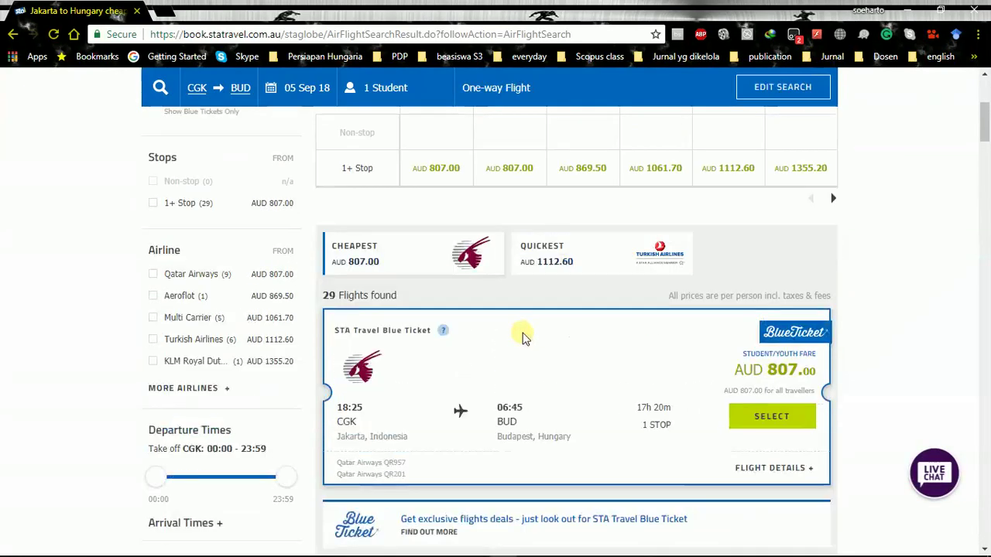
{"action": "scroll", "coordinate": [530, 345], "scroll_direction": "down", "scroll_amount": 1}
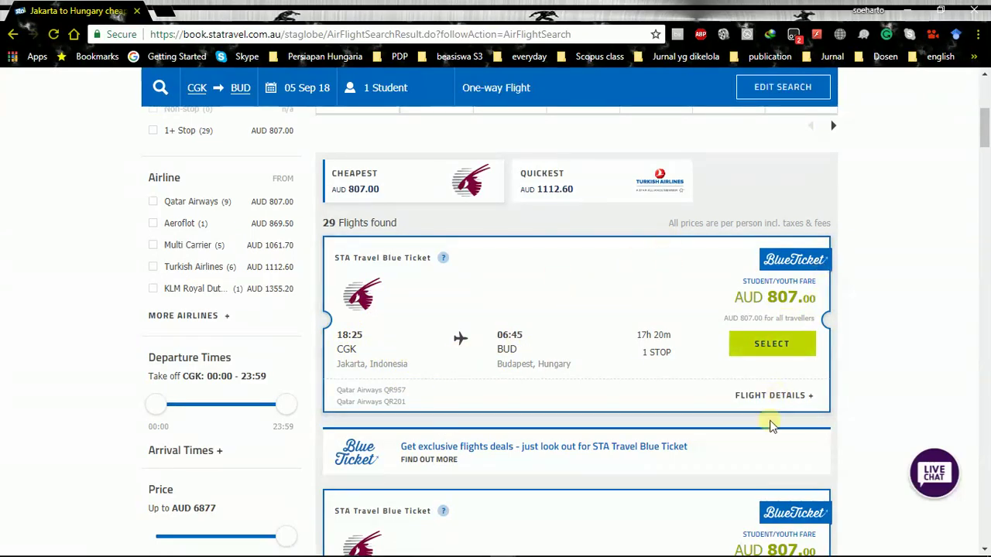
{"action": "left_click", "coordinate": [772, 402]}
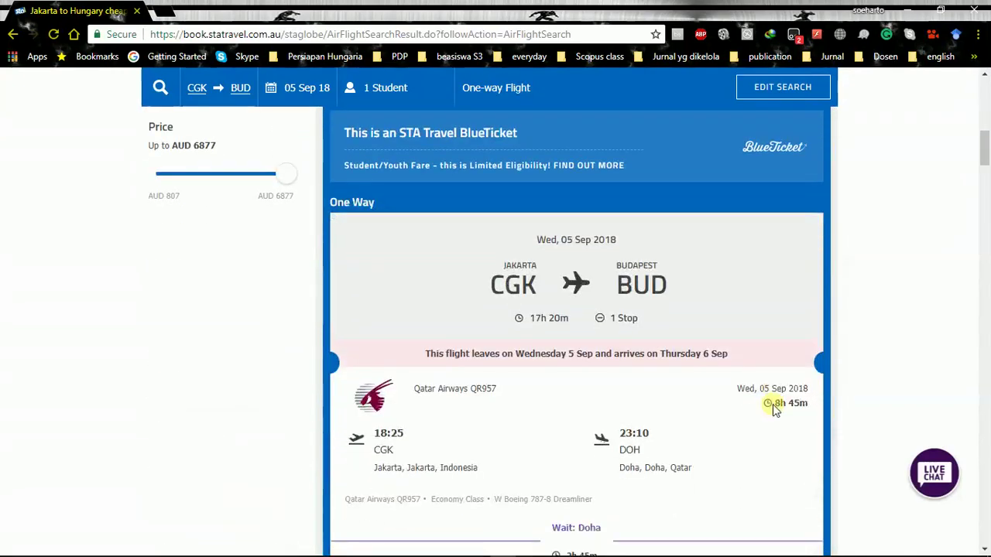
{"action": "scroll", "coordinate": [773, 404], "scroll_direction": "down", "scroll_amount": 4}
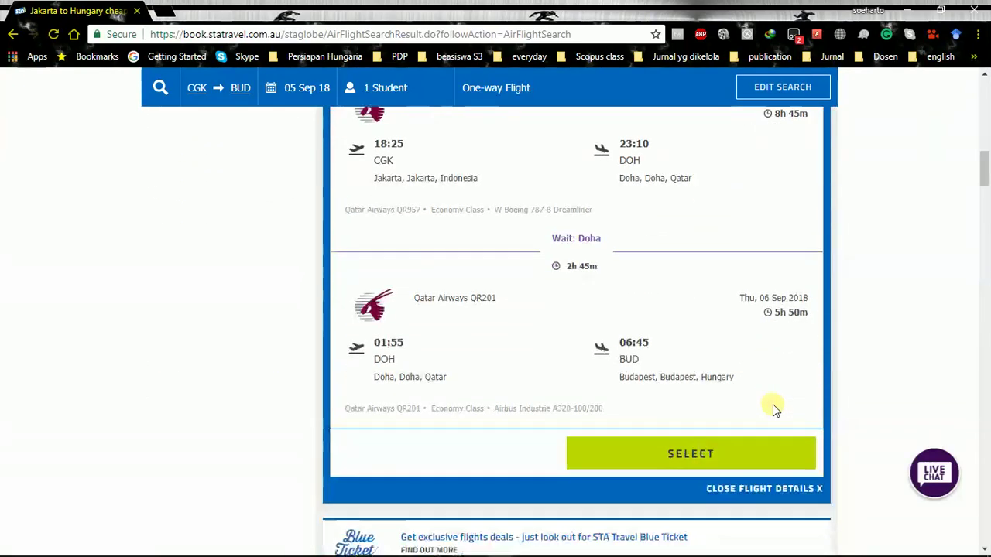
{"action": "scroll", "coordinate": [773, 404], "scroll_direction": "down", "scroll_amount": 1}
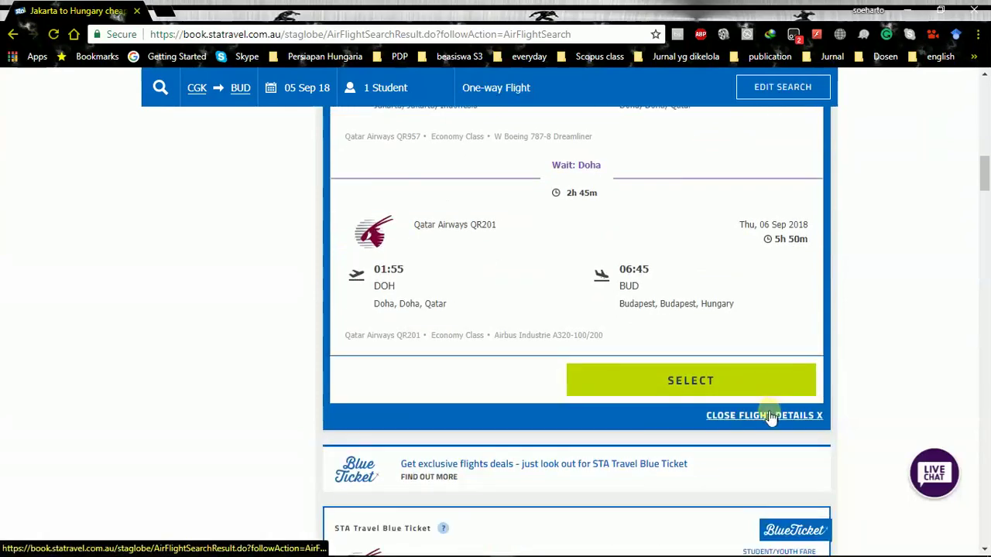
{"action": "scroll", "coordinate": [771, 417], "scroll_direction": "up", "scroll_amount": 3}
{"action": "scroll", "coordinate": [768, 410], "scroll_direction": "down", "scroll_amount": 3}
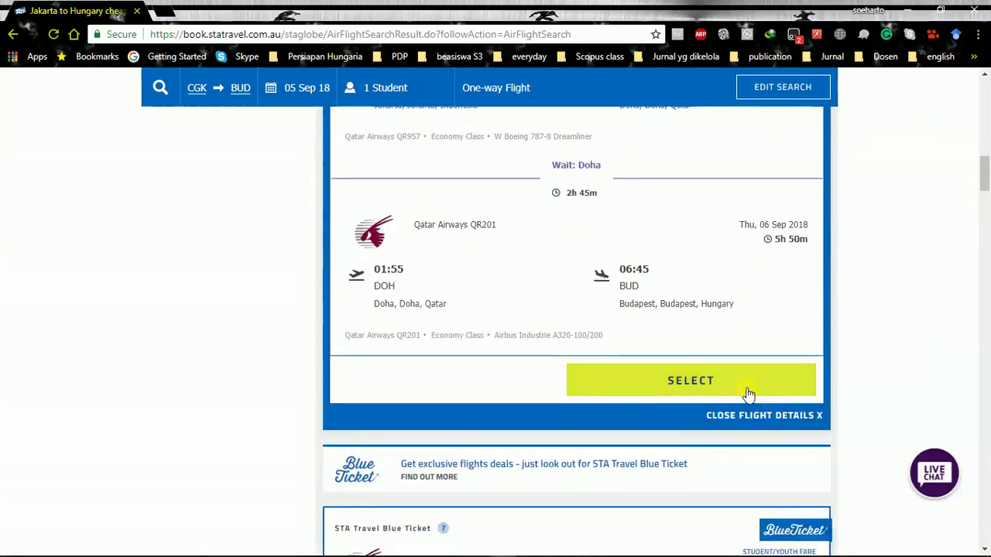
{"action": "left_click", "coordinate": [749, 394]}
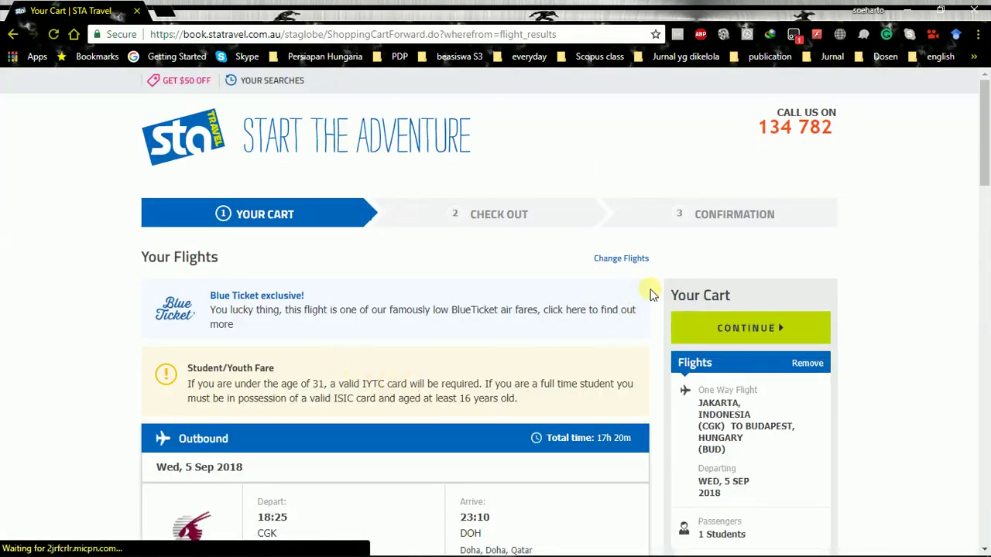
Review the AUD 807 cart with 30 KG baggage and the ISIC offer, then add a new tab
{"action": "scroll", "coordinate": [650, 294], "scroll_direction": "down", "scroll_amount": 3}
{"action": "scroll", "coordinate": [588, 308], "scroll_direction": "down", "scroll_amount": 3}
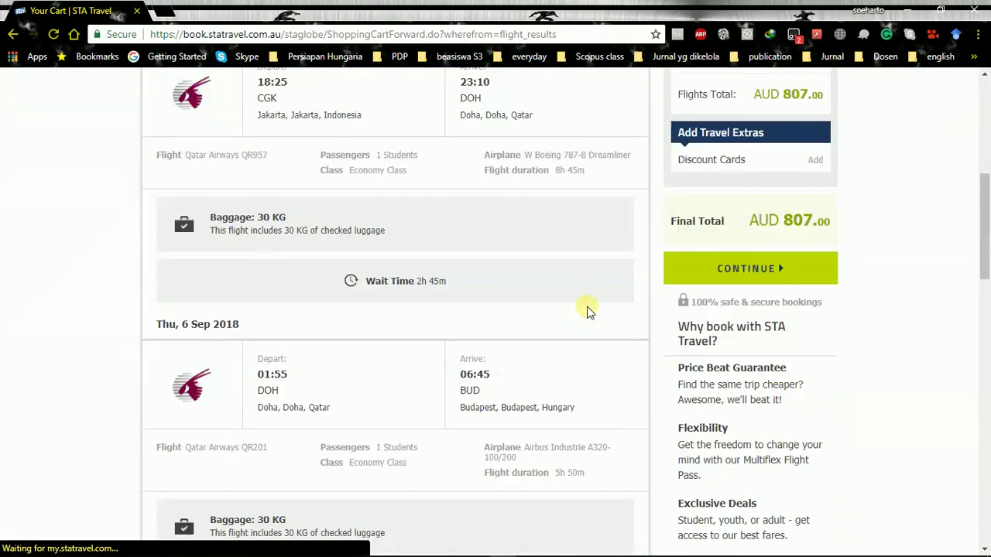
{"action": "scroll", "coordinate": [568, 326], "scroll_direction": "up", "scroll_amount": 3}
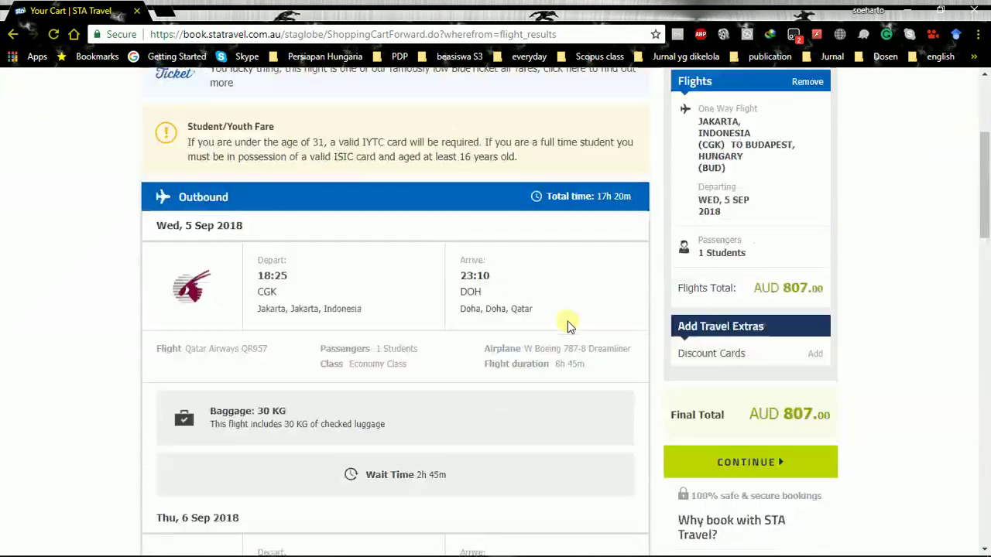
{"action": "scroll", "coordinate": [569, 327], "scroll_direction": "up", "scroll_amount": 1}
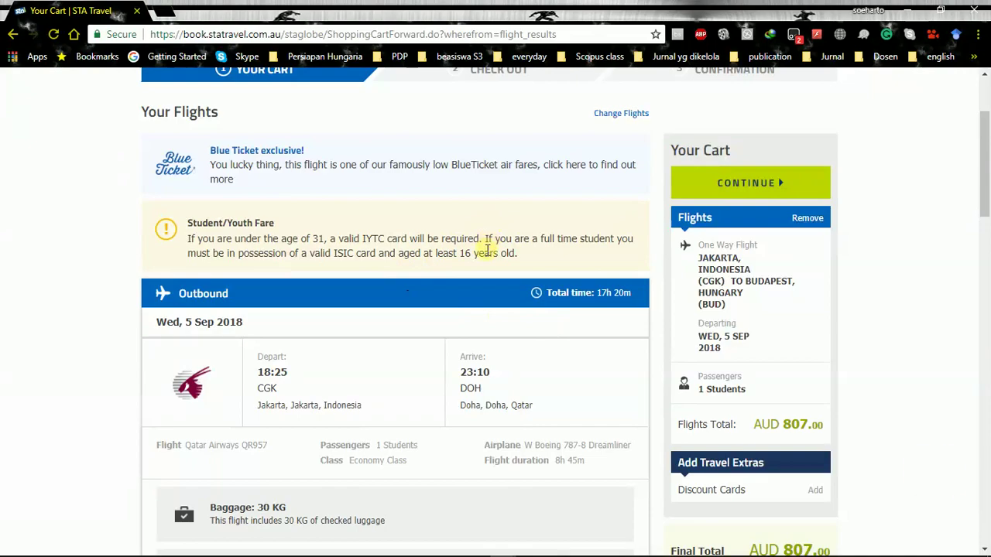
{"action": "scroll", "coordinate": [486, 249], "scroll_direction": "down", "scroll_amount": 6}
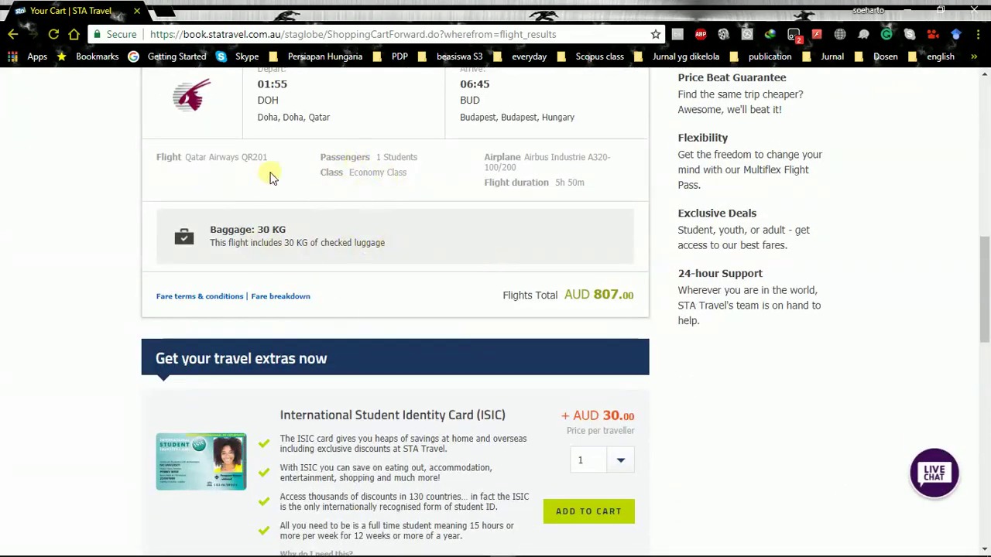
{"action": "scroll", "coordinate": [348, 227], "scroll_direction": "down", "scroll_amount": 3}
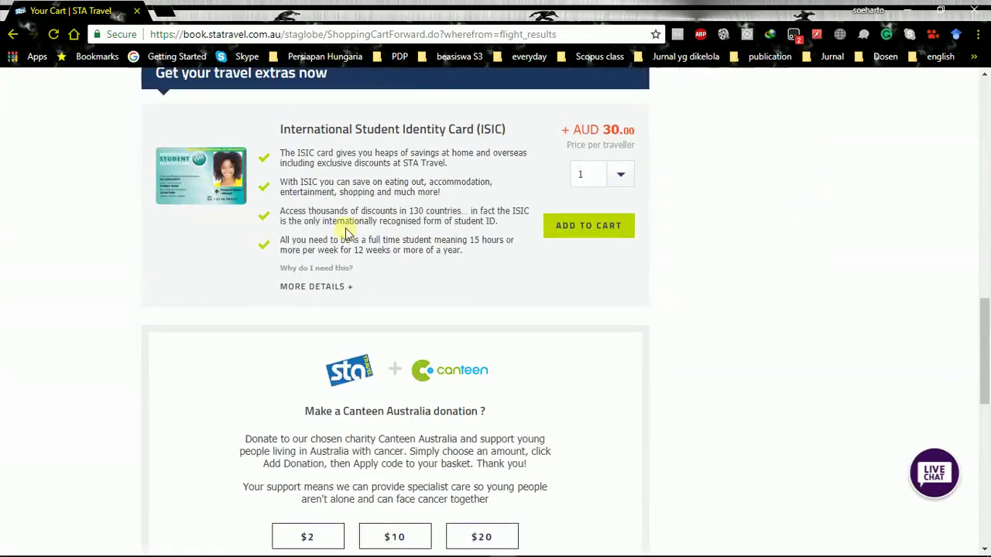
{"action": "scroll", "coordinate": [346, 232], "scroll_direction": "up", "scroll_amount": 2}
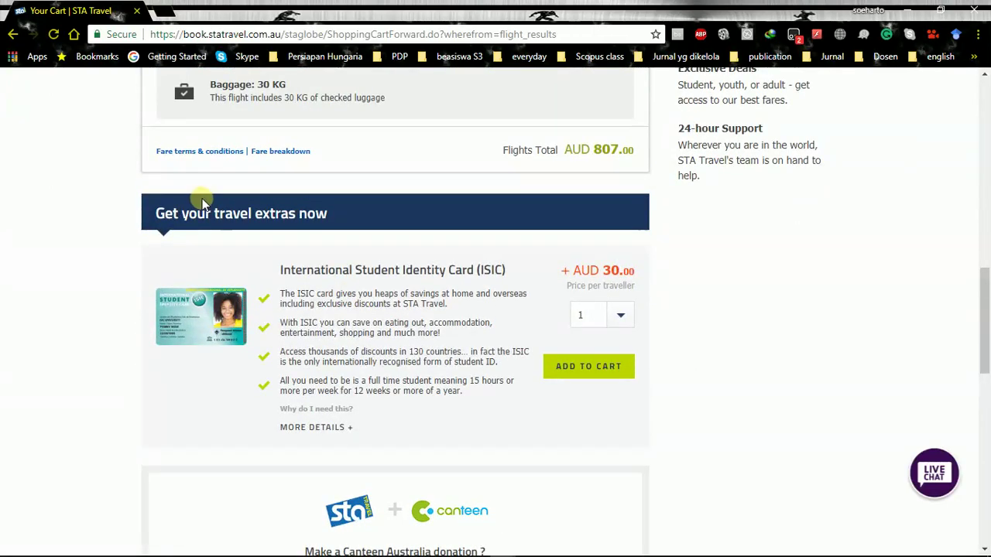
{"action": "scroll", "coordinate": [517, 350], "scroll_direction": "down", "scroll_amount": 1}
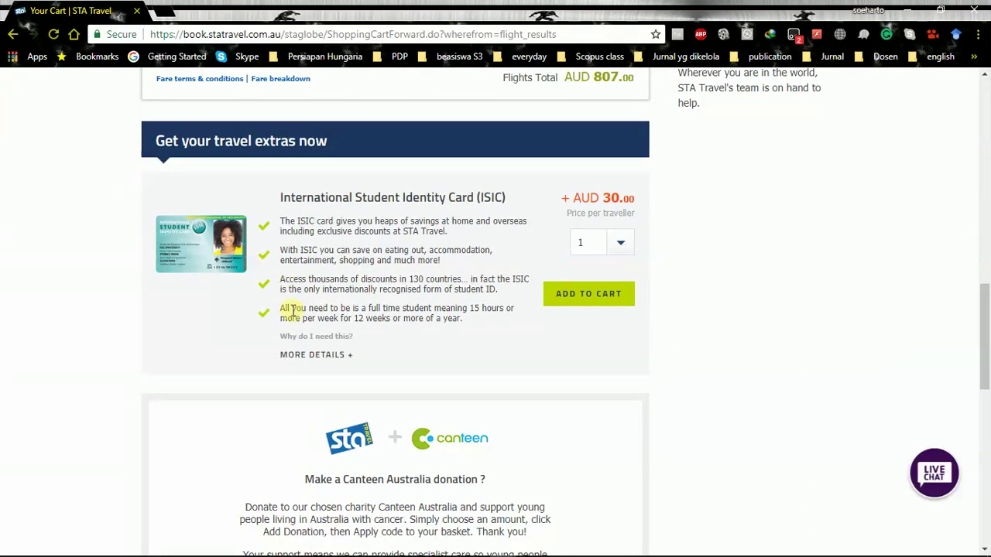
{"action": "left_click", "coordinate": [166, 14]}
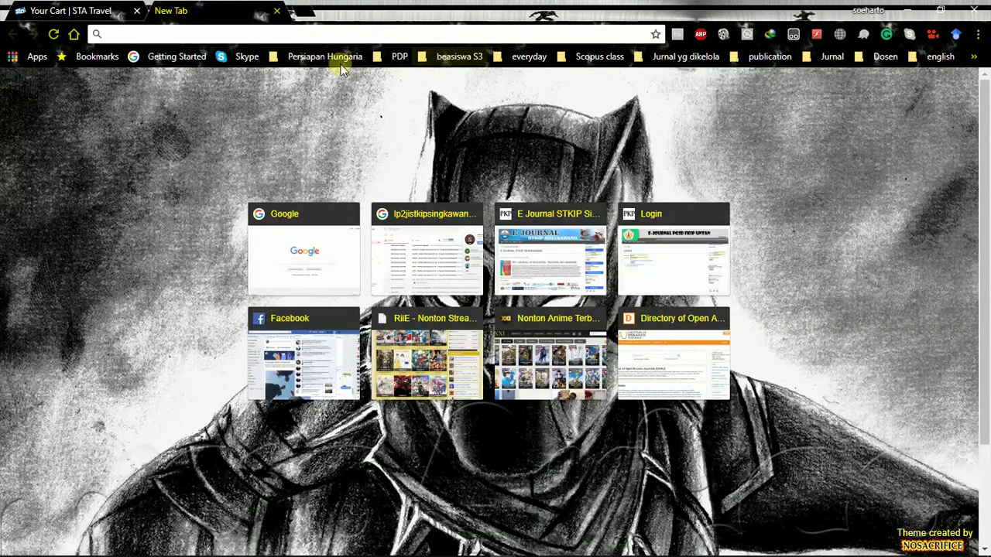
Load ISIC Indonesia's Get A Card page from the Persiapan Hungaria bookmarks and browse it
{"action": "left_click", "coordinate": [339, 59]}
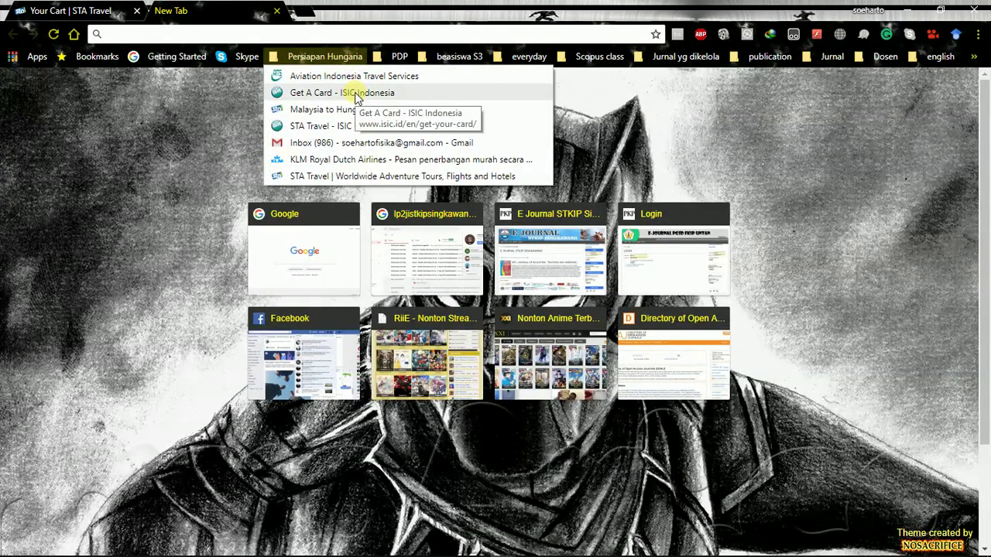
{"action": "left_click", "coordinate": [356, 93]}
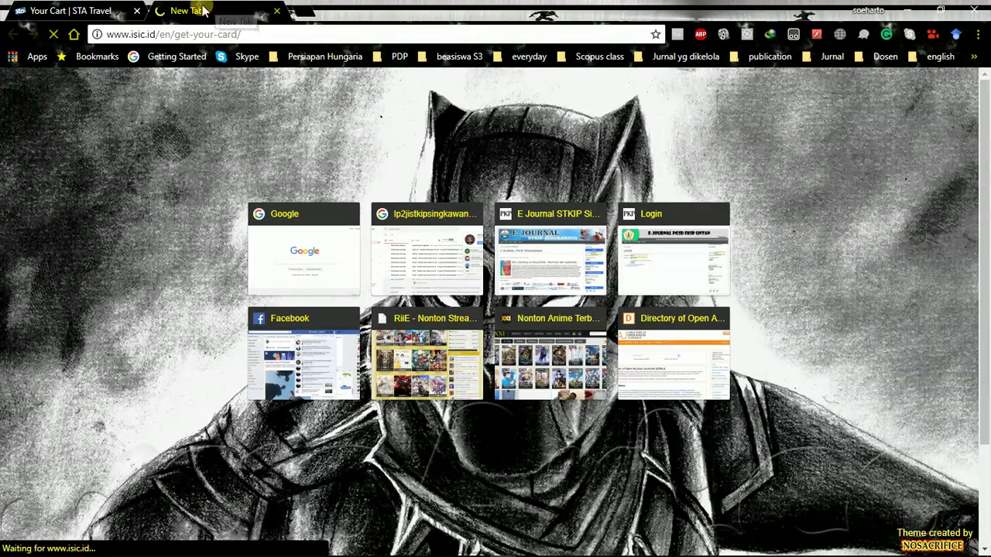
{"action": "left_click", "coordinate": [92, 11]}
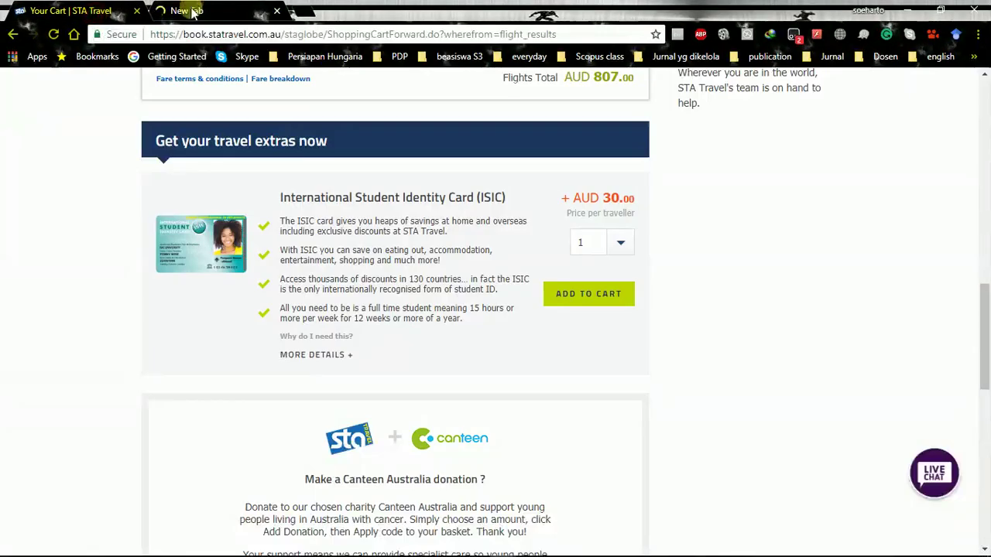
{"action": "left_click", "coordinate": [192, 12]}
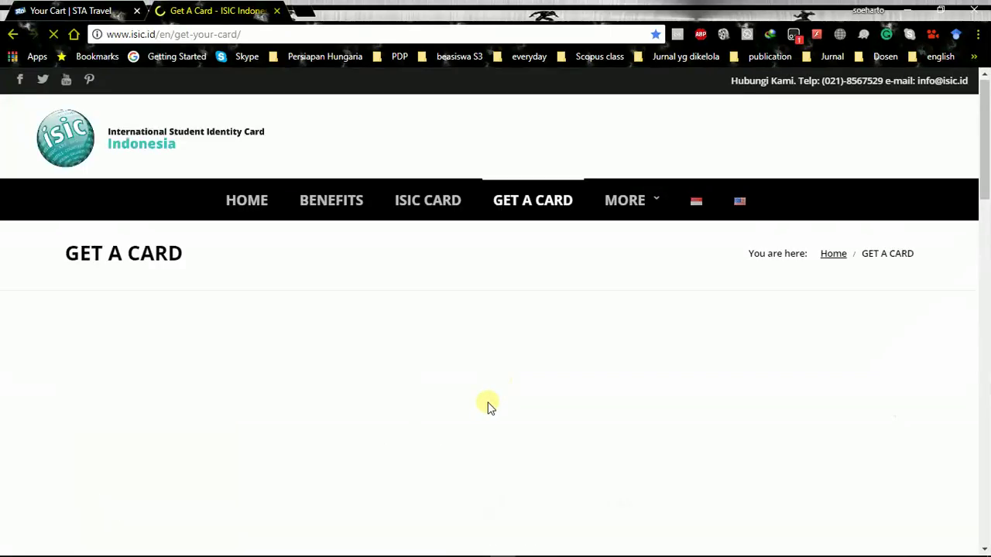
{"action": "scroll", "coordinate": [491, 380], "scroll_direction": "down", "scroll_amount": 5}
{"action": "scroll", "coordinate": [488, 393], "scroll_direction": "down", "scroll_amount": 5}
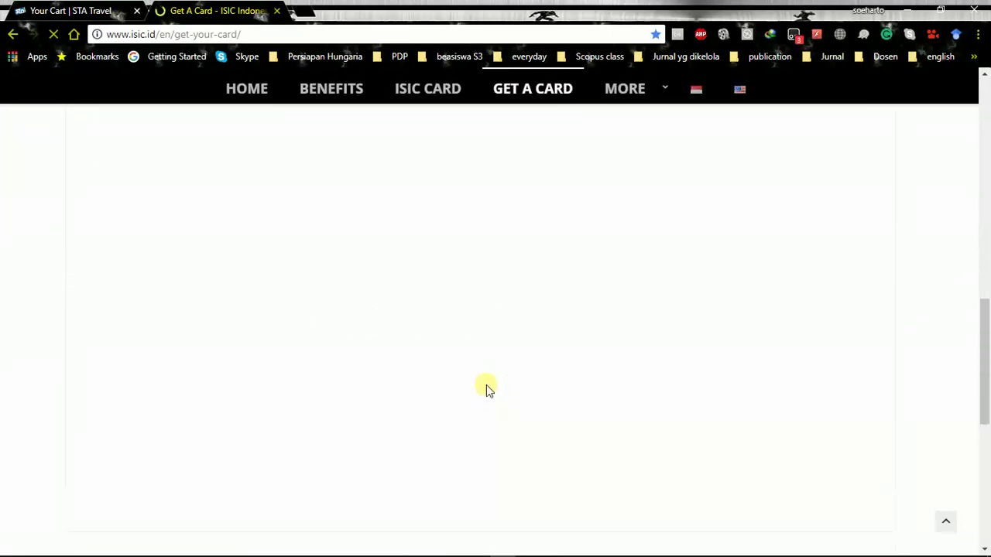
{"action": "scroll", "coordinate": [485, 394], "scroll_direction": "down", "scroll_amount": 5}
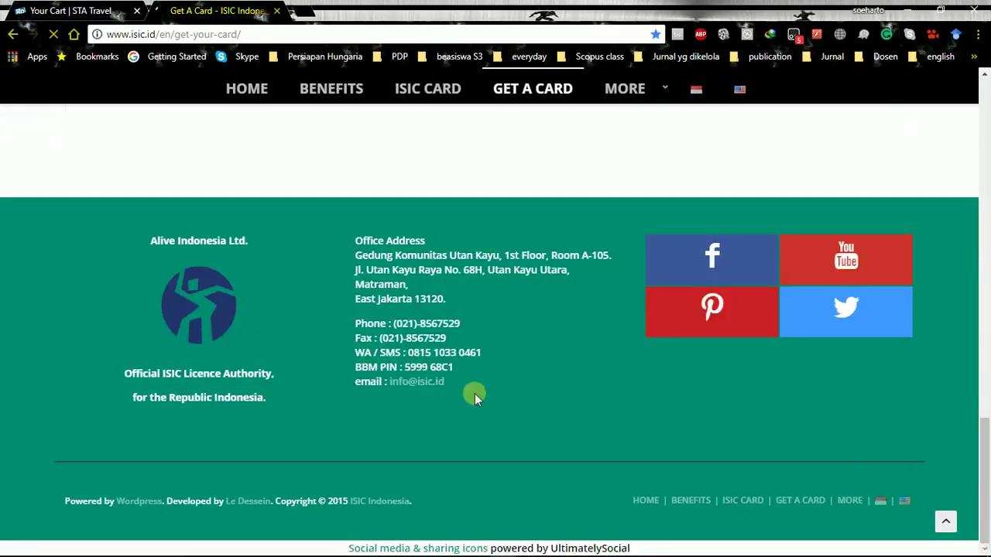
{"action": "scroll", "coordinate": [477, 393], "scroll_direction": "up", "scroll_amount": 5}
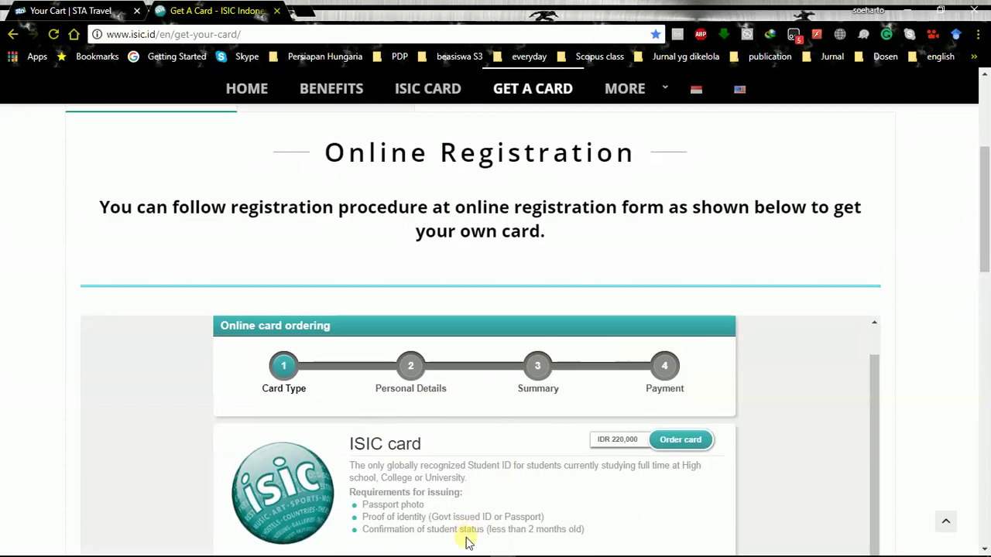
Return to the STA Travel cart and scroll to the Final Total
{"action": "left_click", "coordinate": [74, 10]}
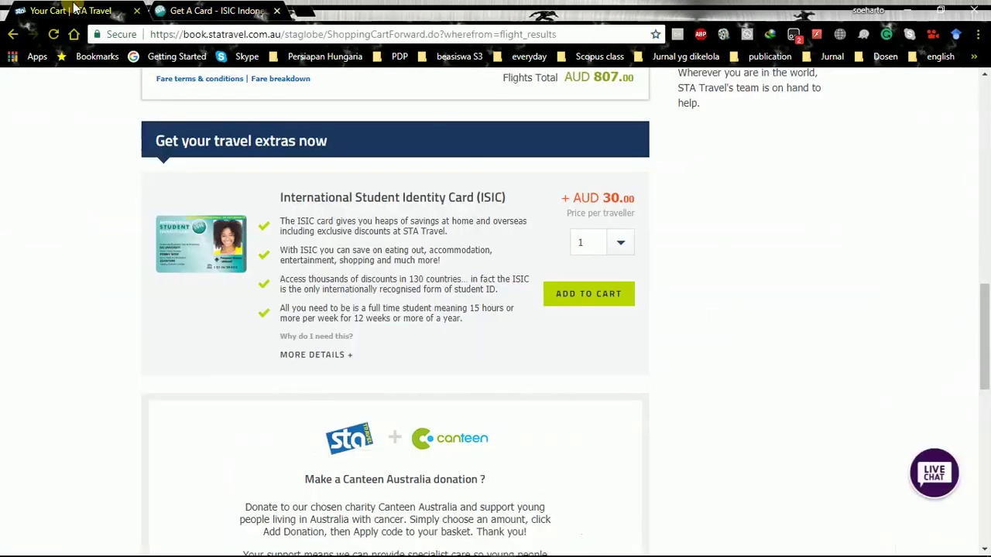
{"action": "scroll", "coordinate": [592, 275], "scroll_direction": "down", "scroll_amount": 3}
{"action": "scroll", "coordinate": [593, 276], "scroll_direction": "down", "scroll_amount": 3}
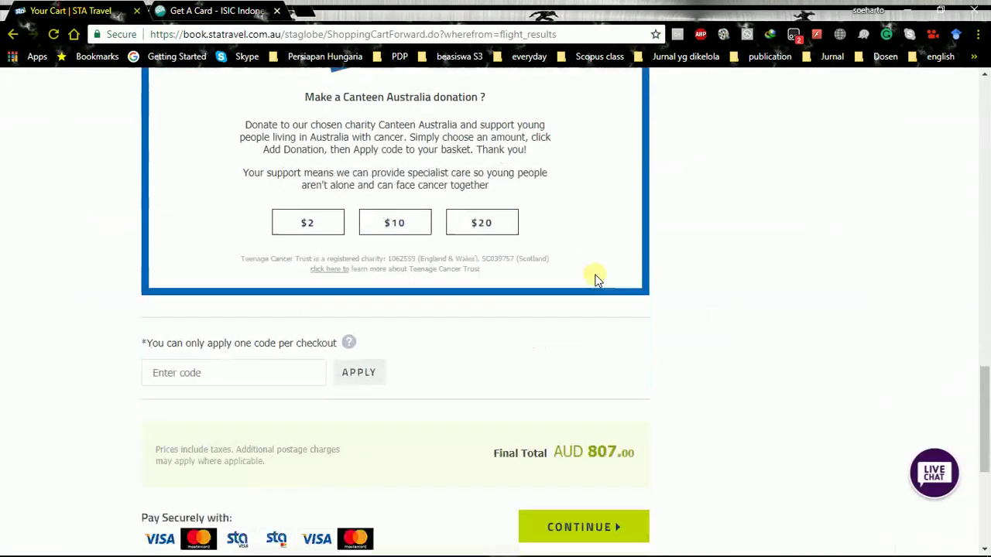
{"action": "scroll", "coordinate": [595, 281], "scroll_direction": "down", "scroll_amount": 3}
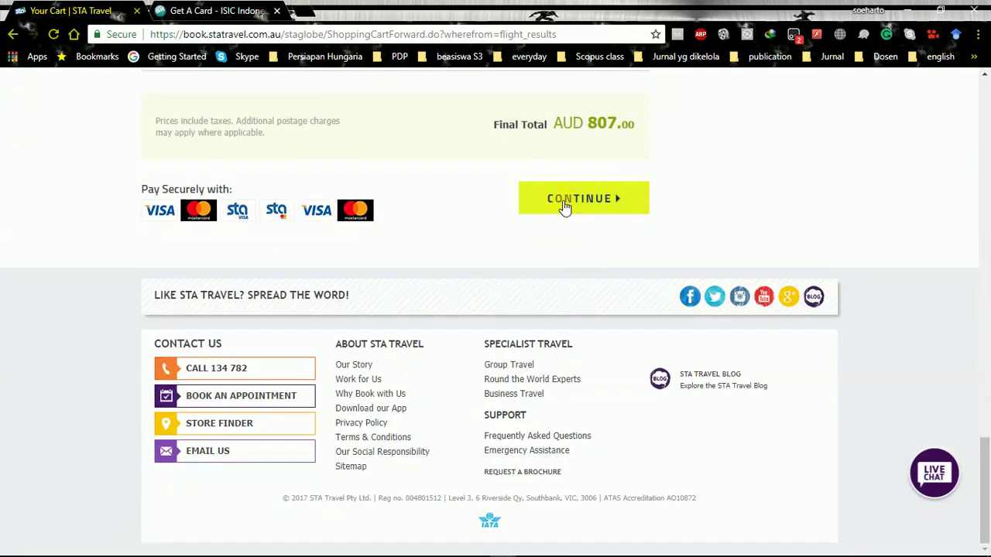
{"action": "scroll", "coordinate": [564, 207], "scroll_direction": "up", "scroll_amount": 2}
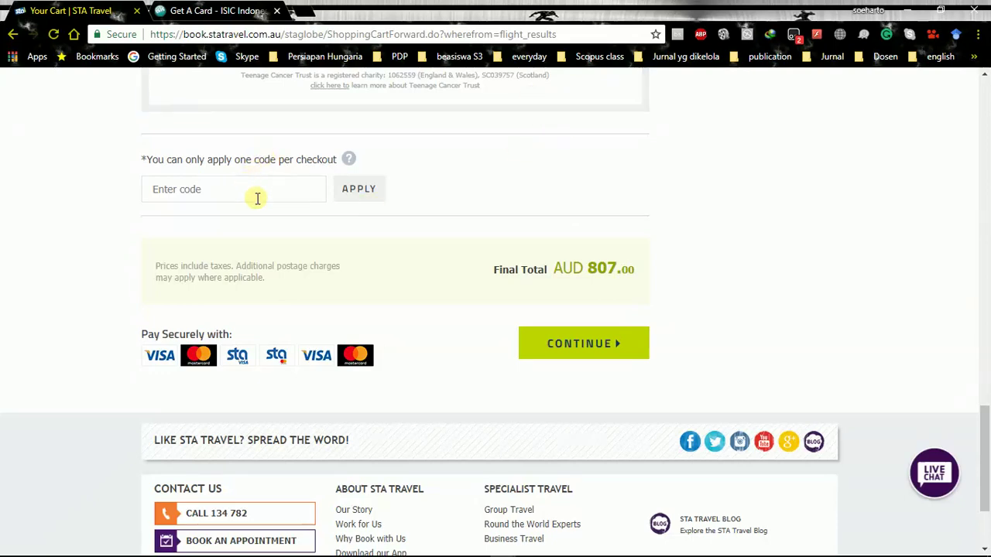
Open the promo code field, then continue from the cart toward checkout
{"action": "left_click", "coordinate": [227, 194]}
{"action": "scroll", "coordinate": [529, 195], "scroll_direction": "up", "scroll_amount": 2}
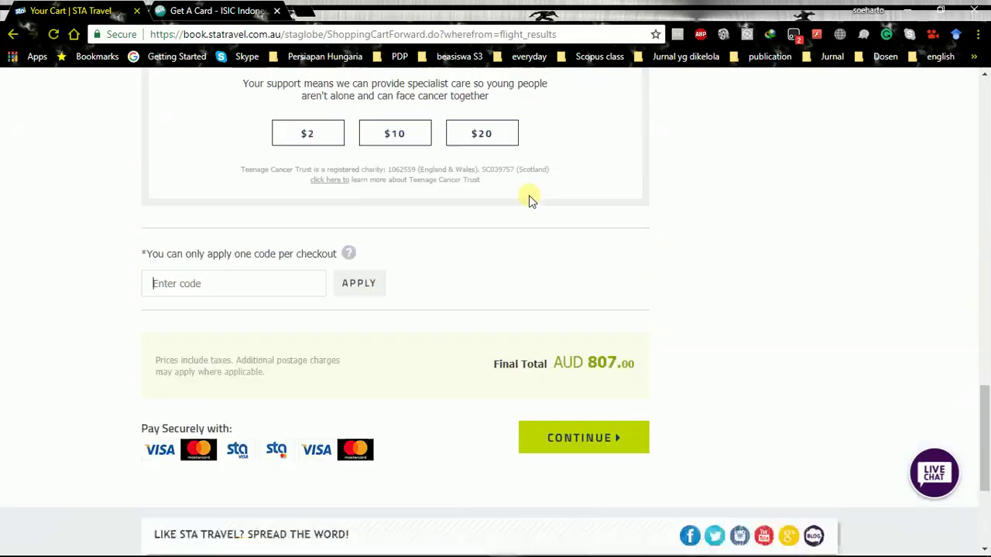
{"action": "scroll", "coordinate": [529, 210], "scroll_direction": "down", "scroll_amount": 2}
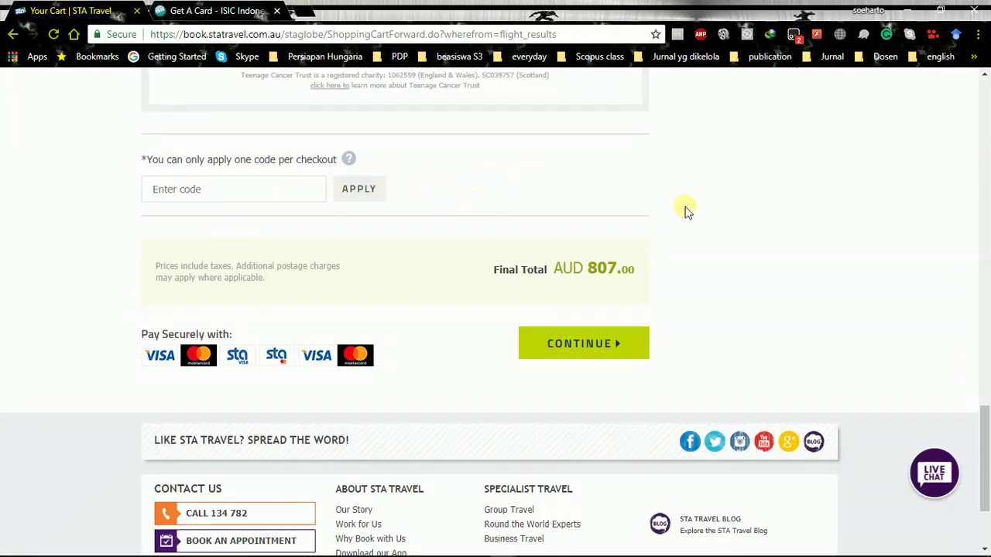
{"action": "scroll", "coordinate": [481, 281], "scroll_direction": "up", "scroll_amount": 1}
{"action": "scroll", "coordinate": [480, 282], "scroll_direction": "up", "scroll_amount": 3}
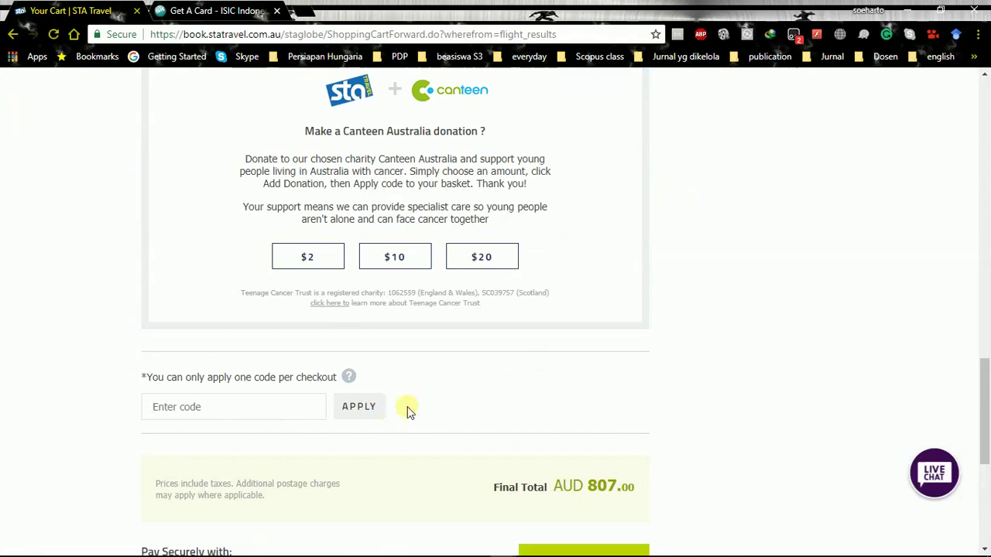
{"action": "scroll", "coordinate": [462, 367], "scroll_direction": "down", "scroll_amount": 3}
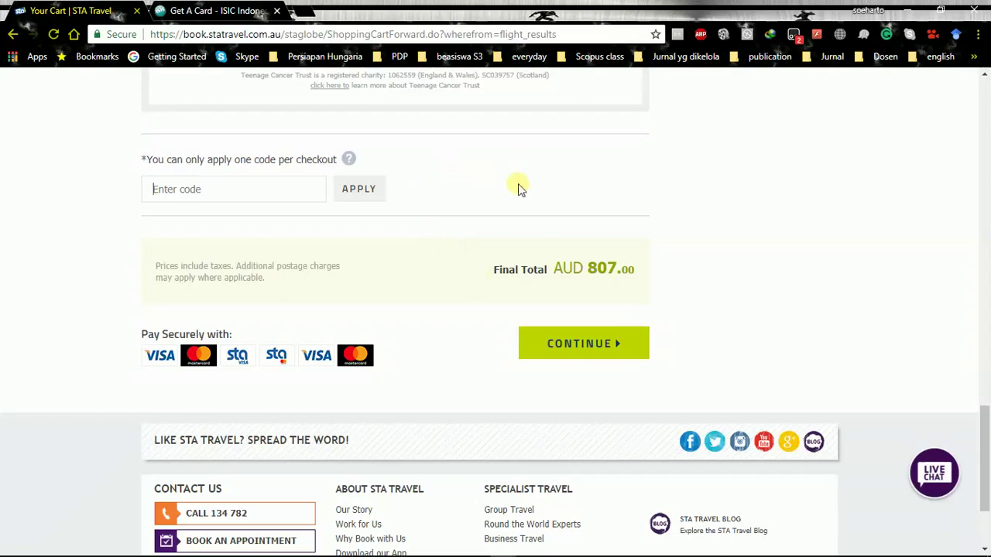
{"action": "scroll", "coordinate": [573, 313], "scroll_direction": "up", "scroll_amount": 5}
{"action": "scroll", "coordinate": [571, 310], "scroll_direction": "down", "scroll_amount": 5}
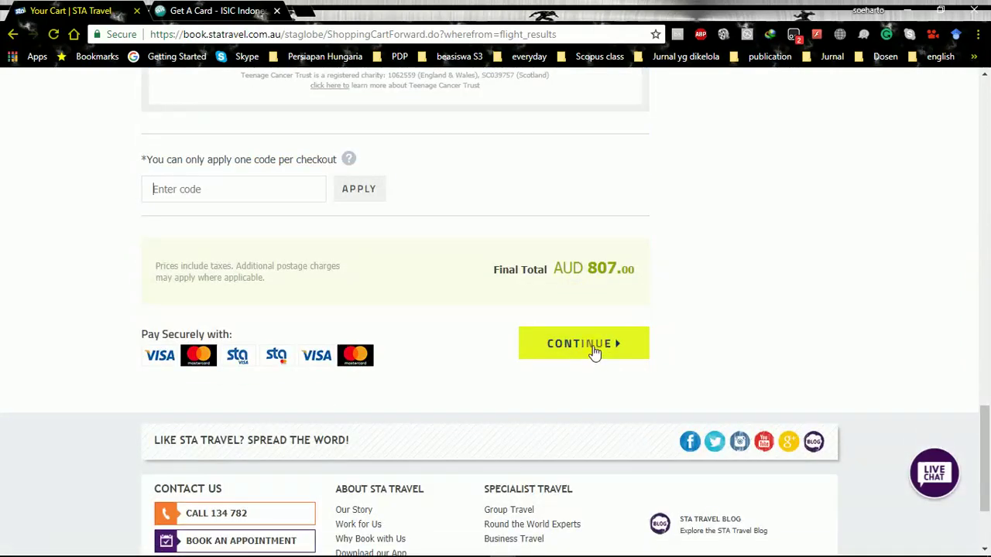
{"action": "left_click", "coordinate": [594, 349]}
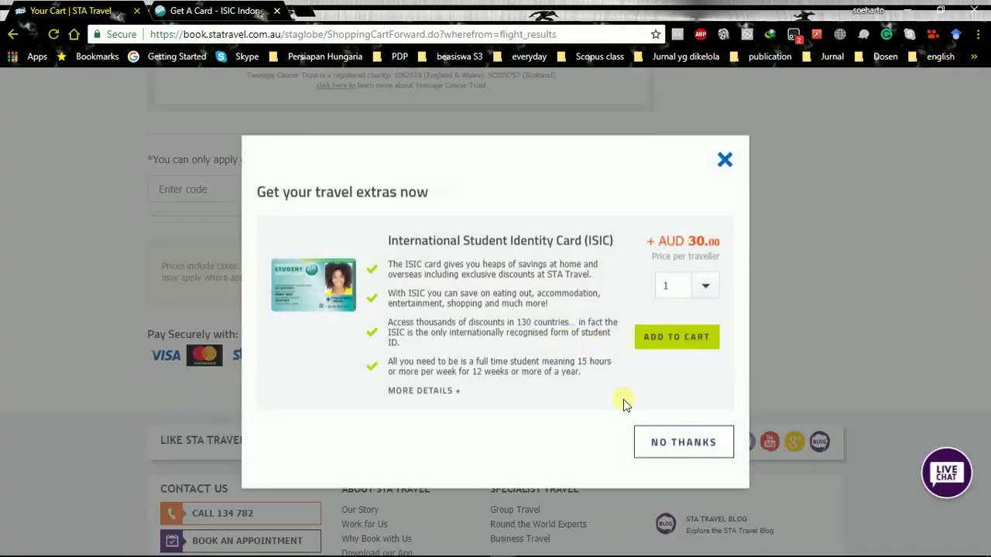
Decline the AUD 30.00 ISIC card extra with No Thanks
{"action": "left_click", "coordinate": [650, 439]}
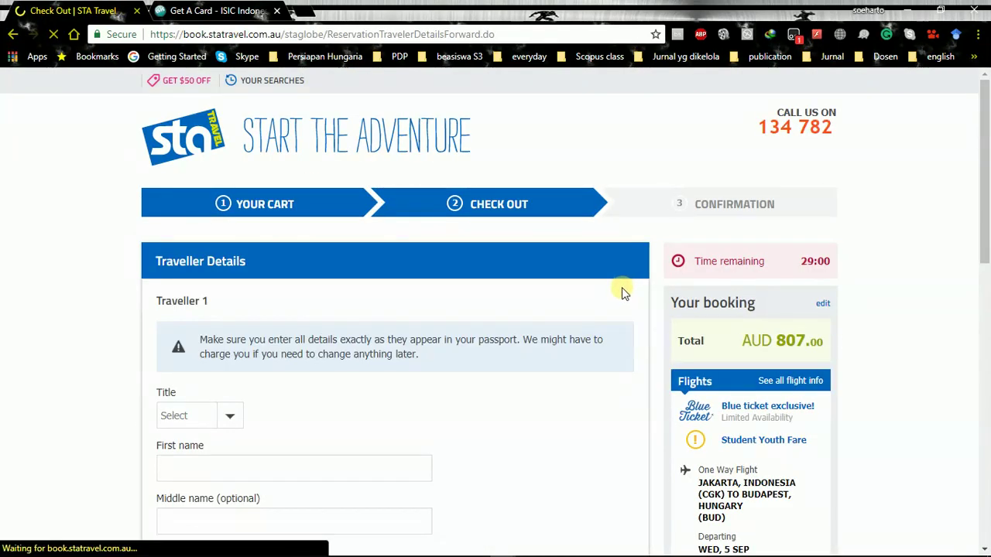
Switch Traveller 1 to Guest so the pre-filled name and birth date fields clear
{"action": "scroll", "coordinate": [622, 292], "scroll_direction": "down", "scroll_amount": 2}
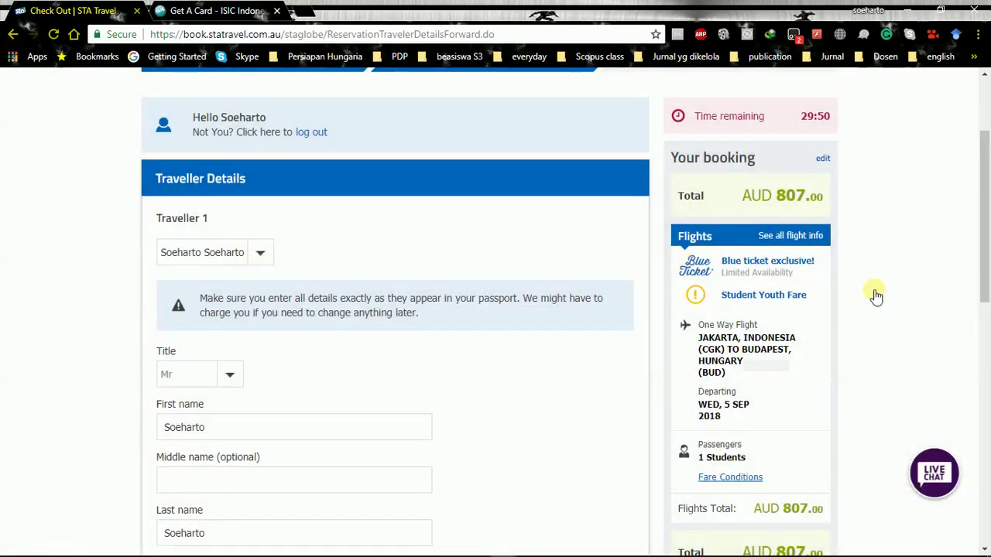
{"action": "scroll", "coordinate": [697, 246], "scroll_direction": "down", "scroll_amount": 2}
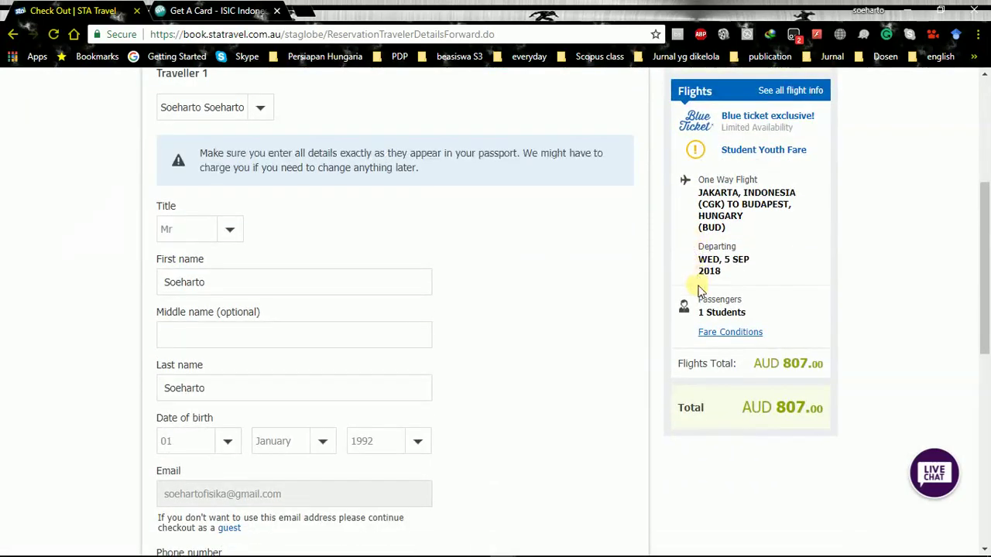
{"action": "scroll", "coordinate": [722, 343], "scroll_direction": "up", "scroll_amount": 2}
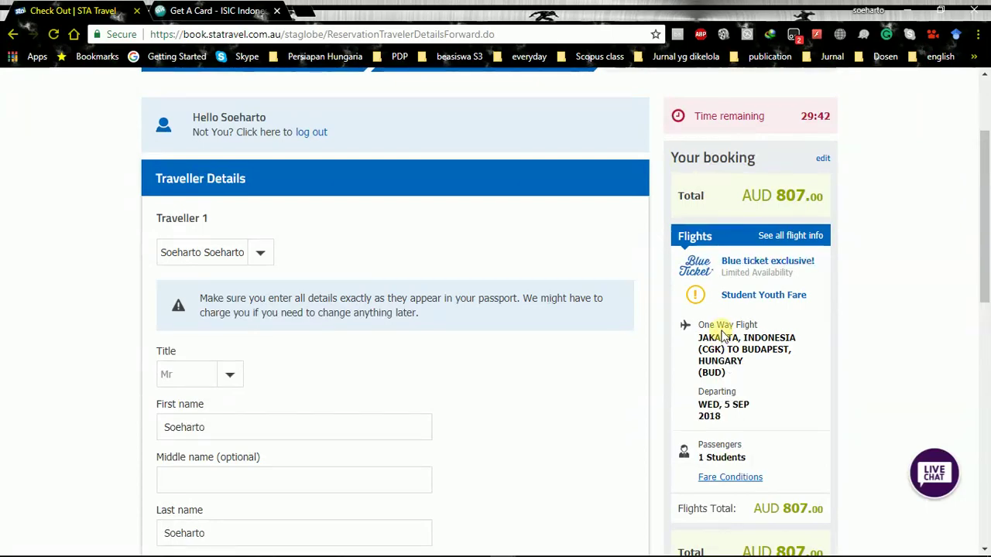
{"action": "scroll", "coordinate": [721, 395], "scroll_direction": "down", "scroll_amount": 2}
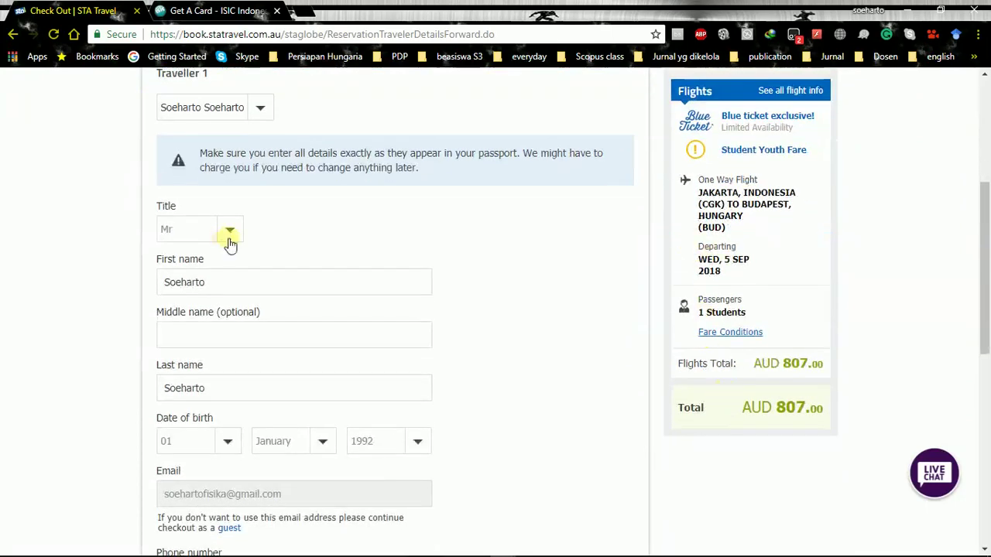
{"action": "left_click", "coordinate": [259, 110]}
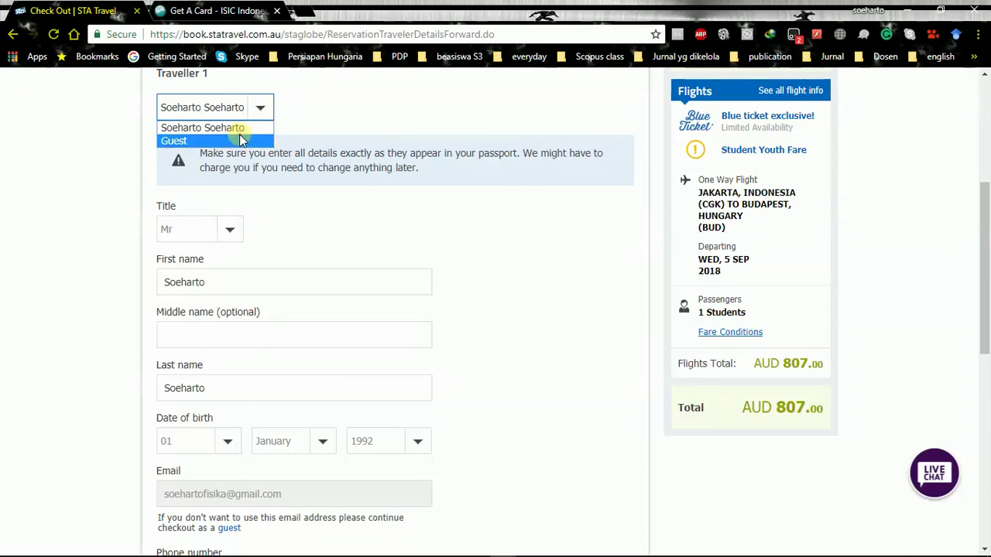
{"action": "left_click", "coordinate": [241, 141]}
{"action": "scroll", "coordinate": [294, 147], "scroll_direction": "up", "scroll_amount": 1}
{"action": "left_click", "coordinate": [230, 302]}
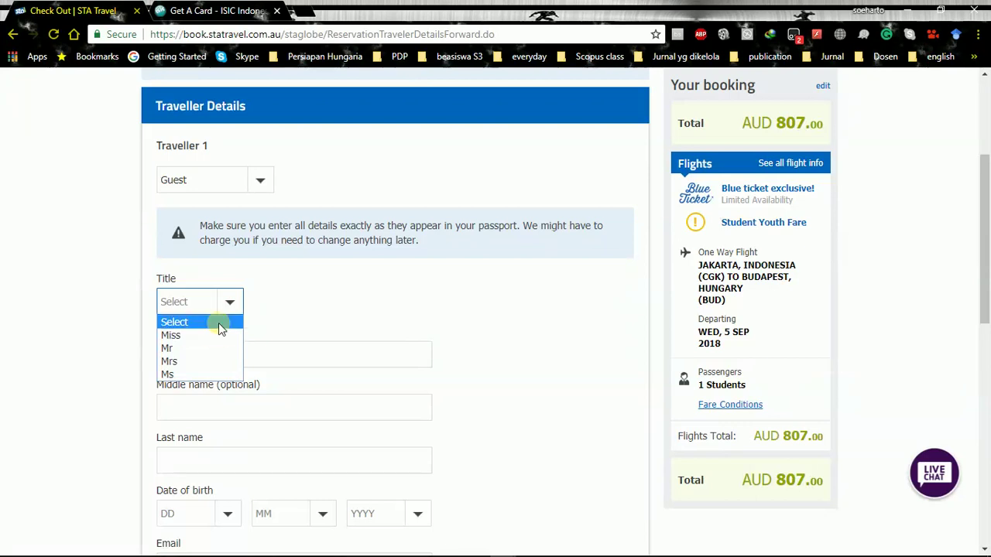
Set the title to Mrs and enter the traveller's first name
{"action": "left_click", "coordinate": [170, 361]}
{"action": "left_click", "coordinate": [185, 355]}
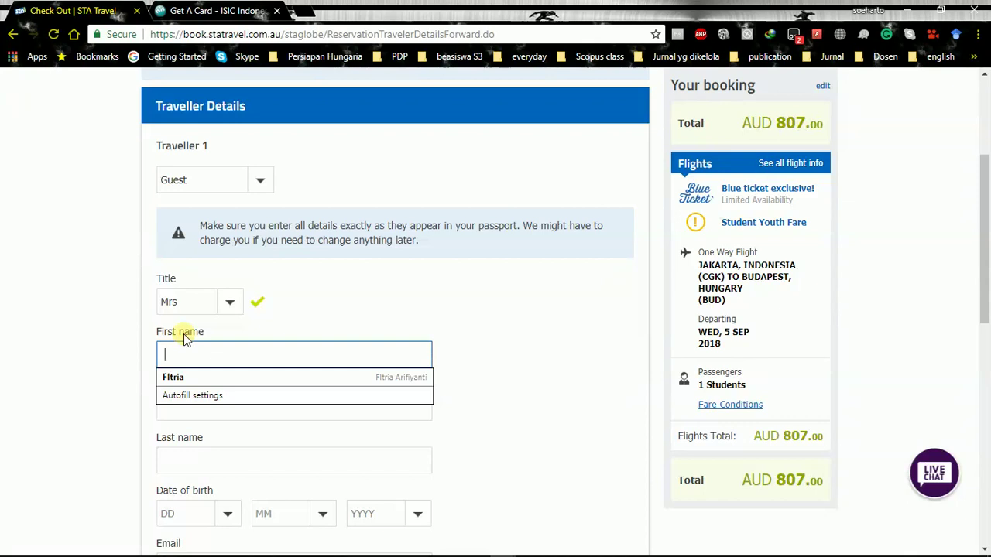
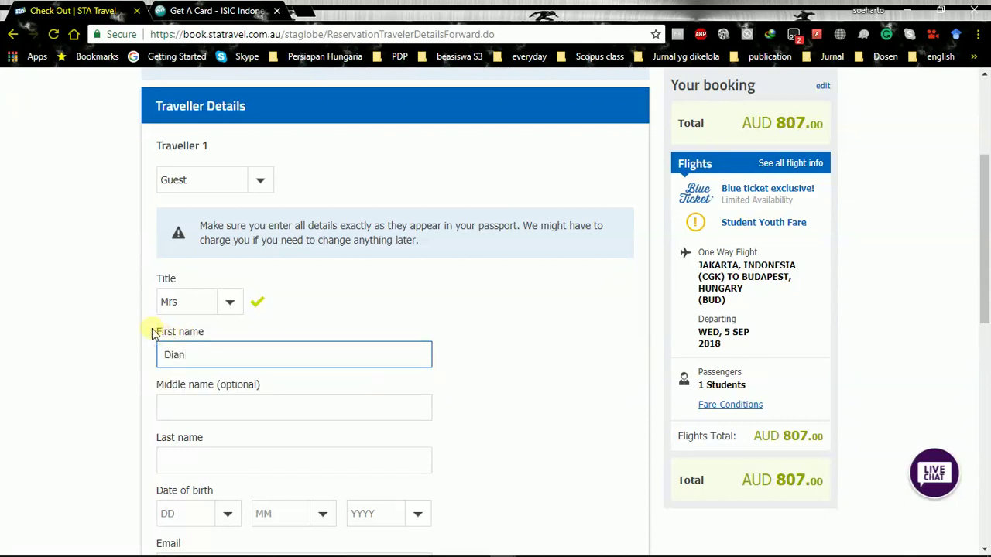
{"action": "scroll", "coordinate": [190, 371], "scroll_direction": "down", "scroll_amount": 1}
Enter the traveller's middle and last names as shown in the passport
{"action": "left_click", "coordinate": [206, 319]}
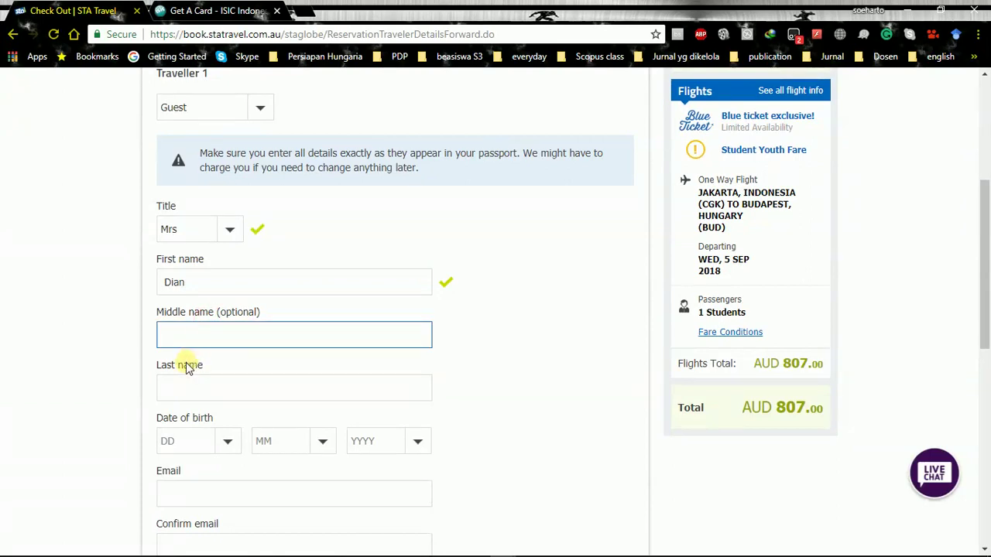
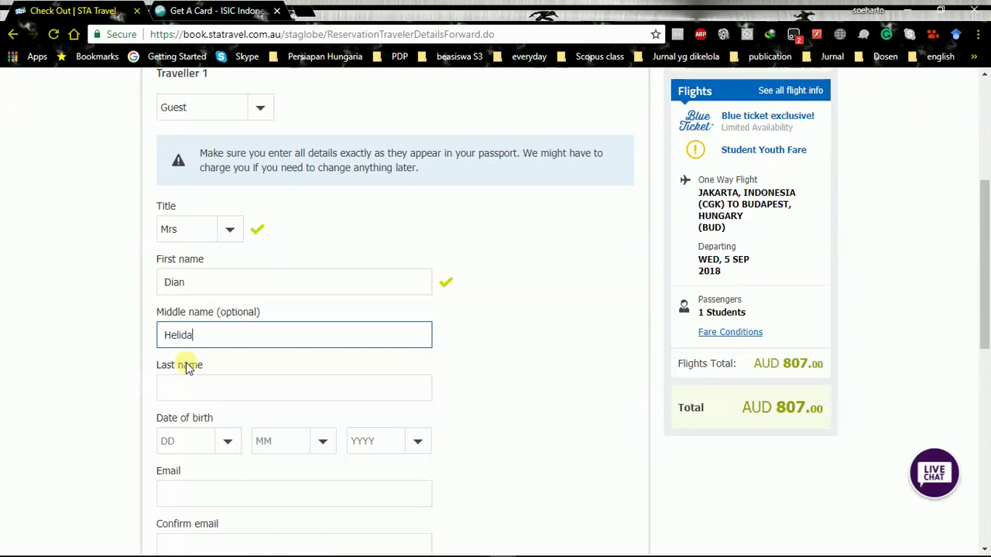
{"action": "scroll", "coordinate": [388, 363], "scroll_direction": "down", "scroll_amount": 1}
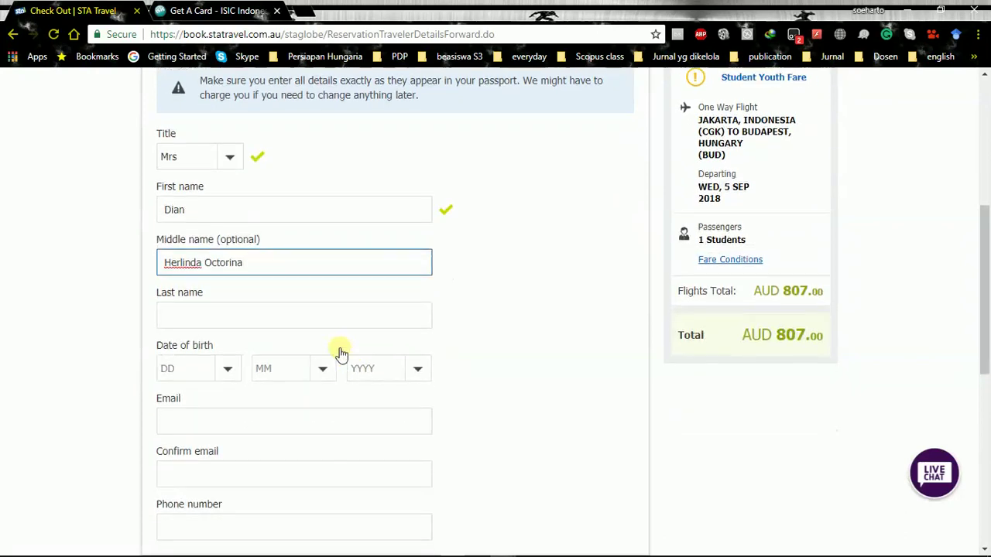
{"action": "left_click", "coordinate": [241, 319]}
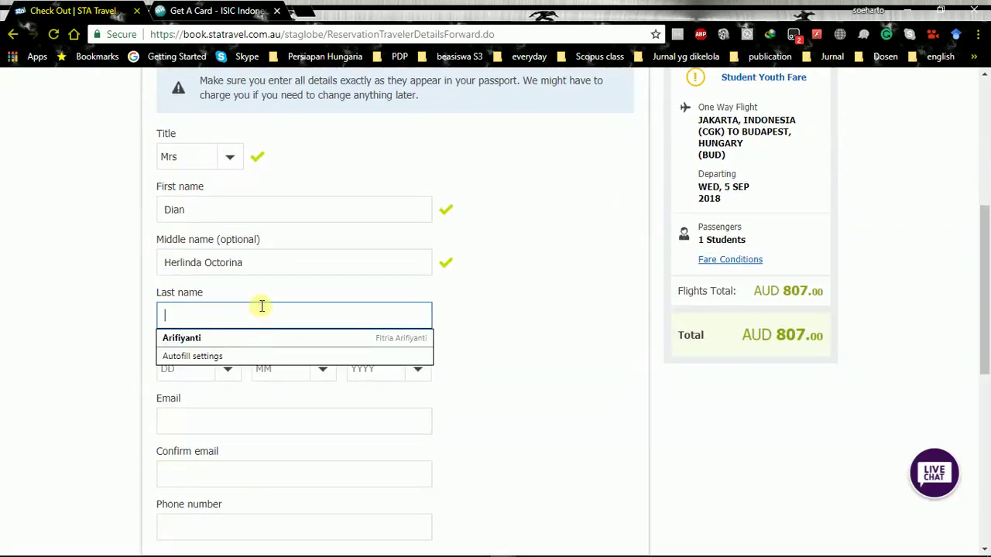
{"action": "type", "text": "Hoq"}
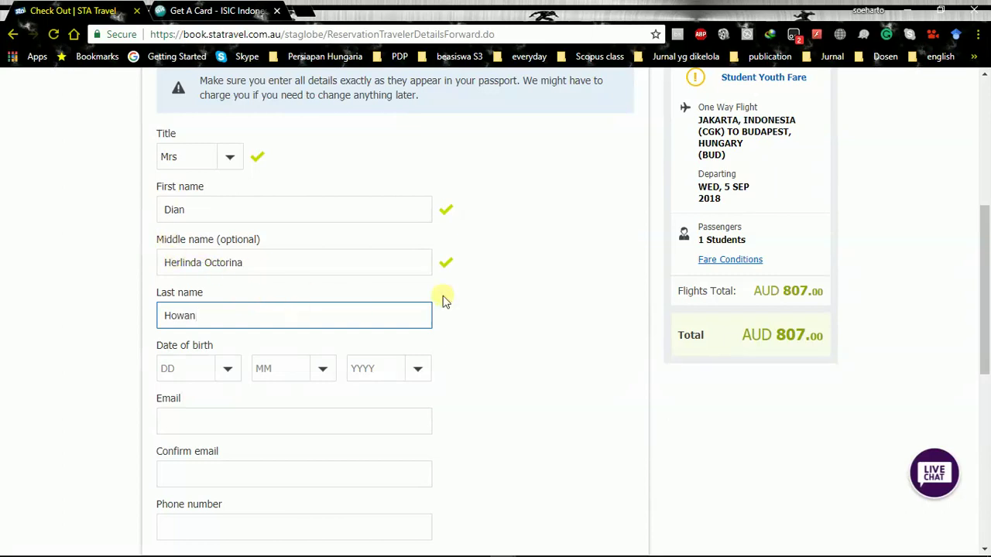
{"action": "left_click", "coordinate": [484, 313]}
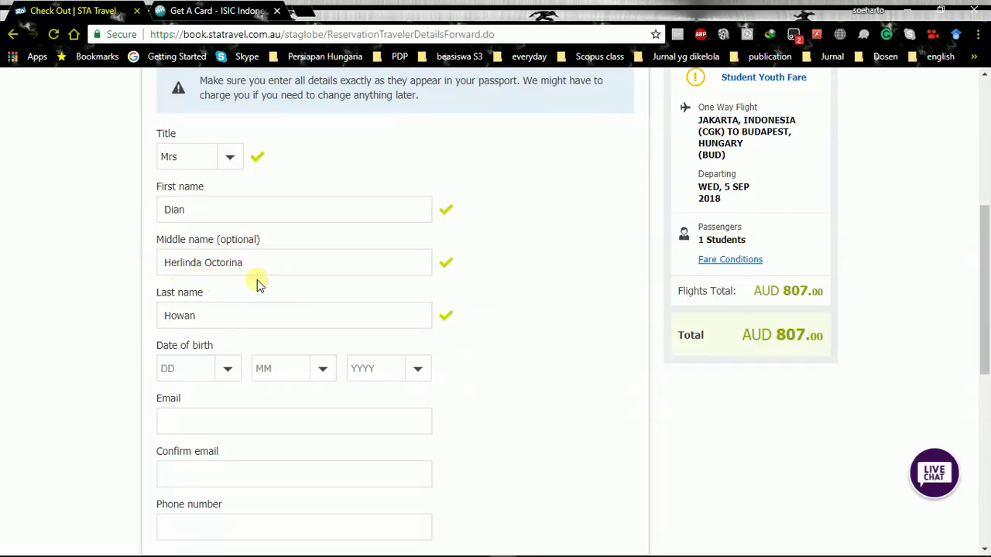
{"action": "scroll", "coordinate": [256, 283], "scroll_direction": "down", "scroll_amount": 2}
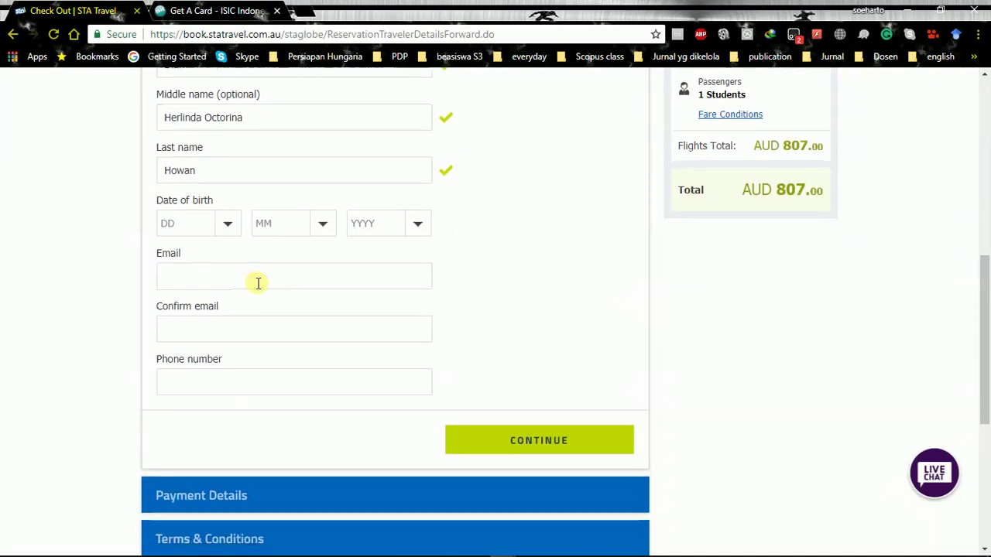
Pick 14 as the birth day and October as the birth month
{"action": "left_click", "coordinate": [219, 227]}
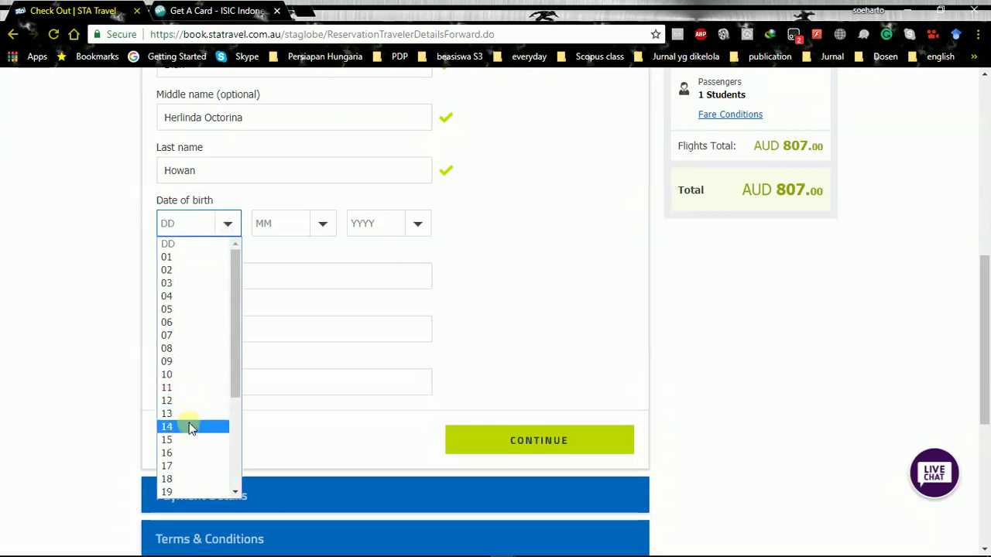
{"action": "left_click", "coordinate": [191, 427]}
{"action": "left_click", "coordinate": [320, 230]}
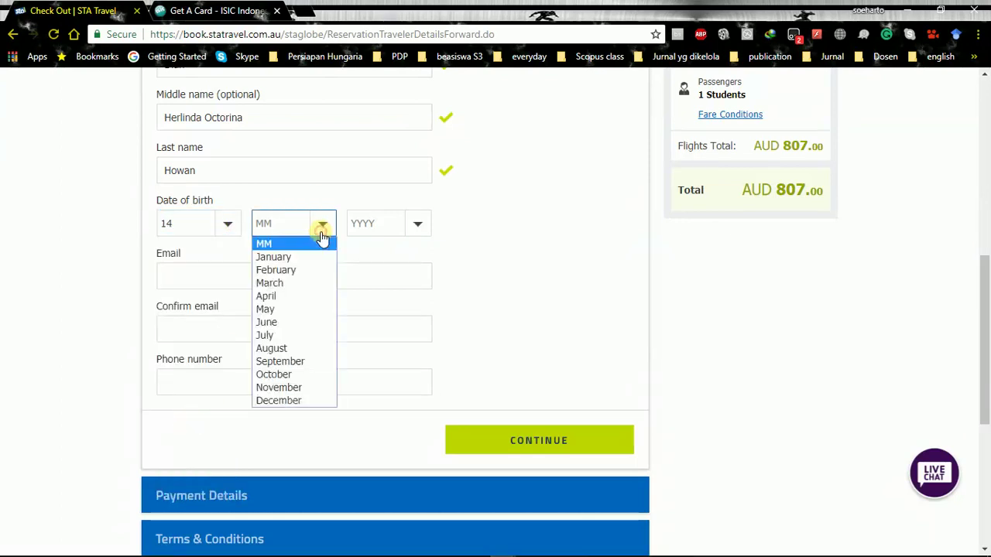
{"action": "left_click", "coordinate": [281, 376]}
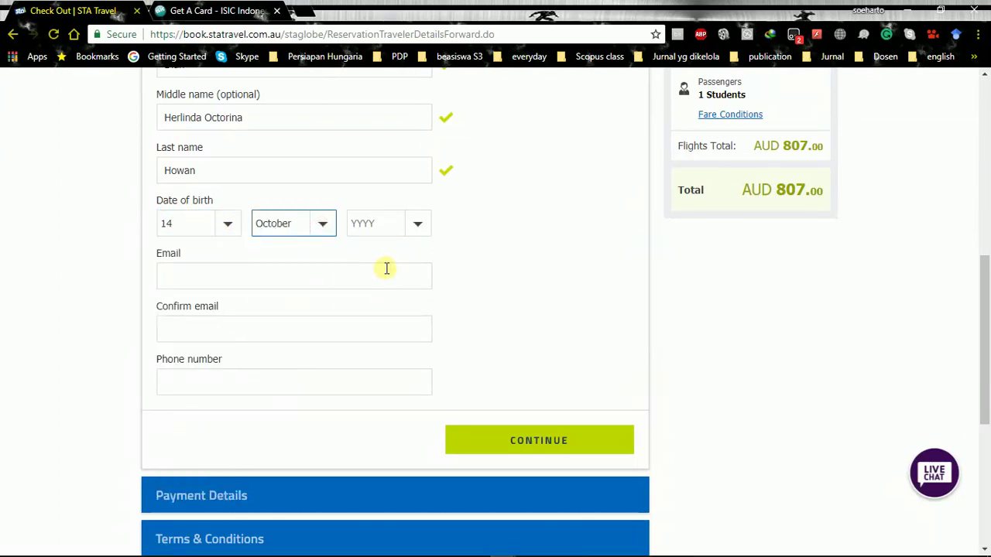
{"action": "left_click", "coordinate": [415, 224]}
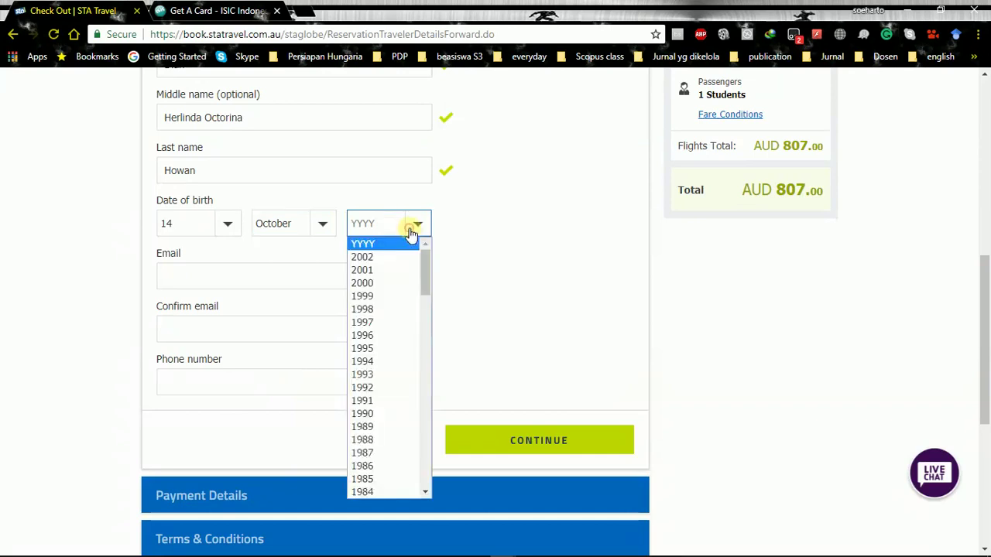
{"action": "scroll", "coordinate": [413, 298], "scroll_direction": "down", "scroll_amount": 4}
{"action": "scroll", "coordinate": [414, 299], "scroll_direction": "down", "scroll_amount": 4}
{"action": "scroll", "coordinate": [410, 295], "scroll_direction": "up", "scroll_amount": 12}
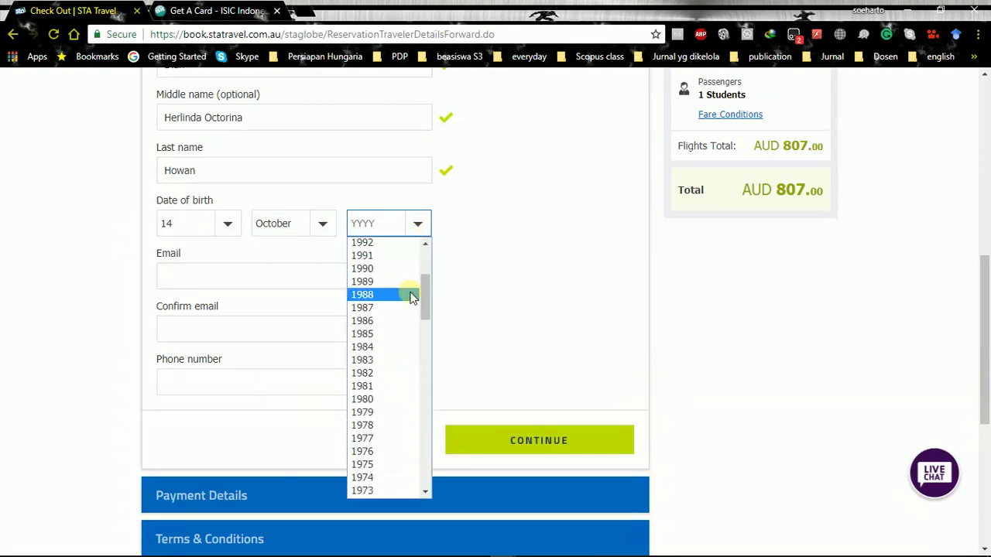
{"action": "scroll", "coordinate": [411, 300], "scroll_direction": "down", "scroll_amount": 2}
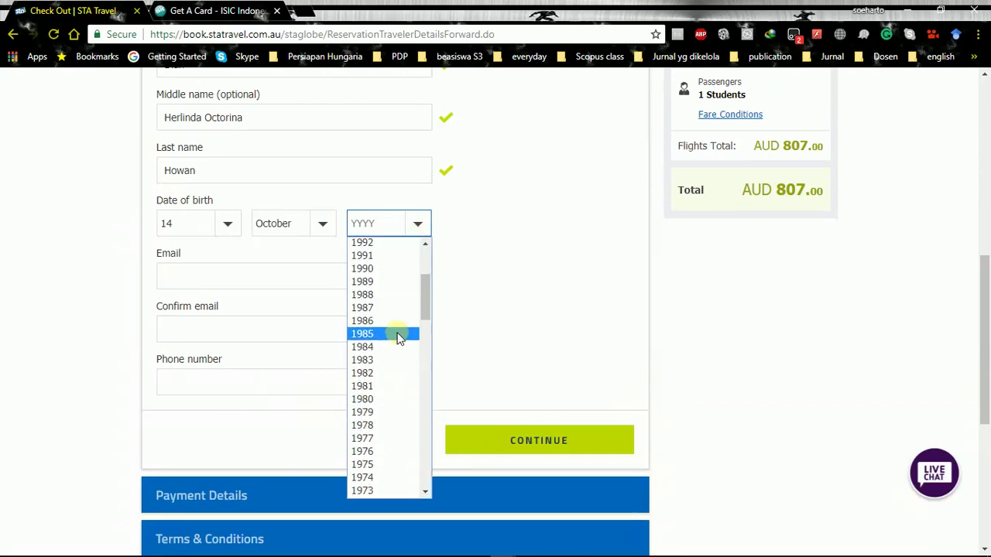
{"action": "scroll", "coordinate": [400, 300], "scroll_direction": "up", "scroll_amount": 2}
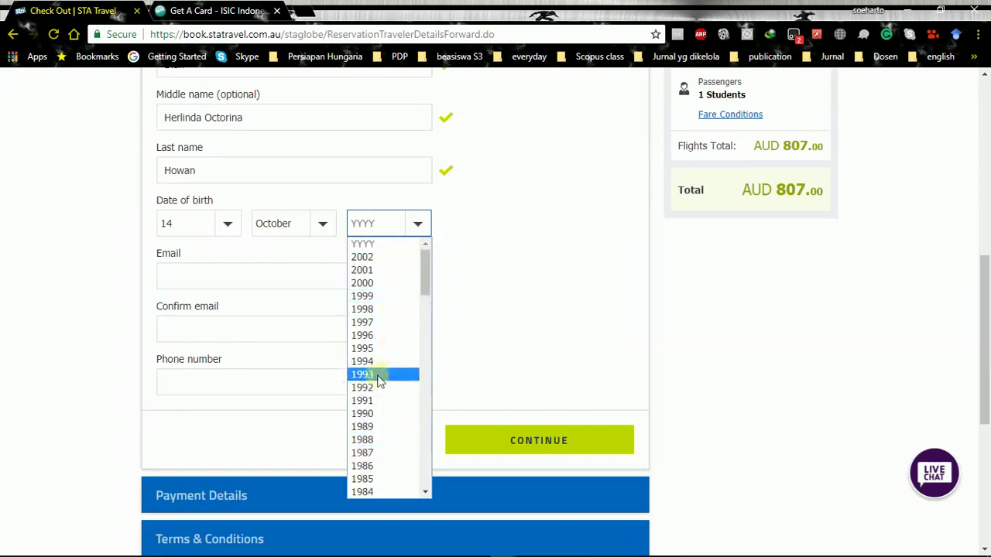
{"action": "scroll", "coordinate": [378, 422], "scroll_direction": "down", "scroll_amount": 2}
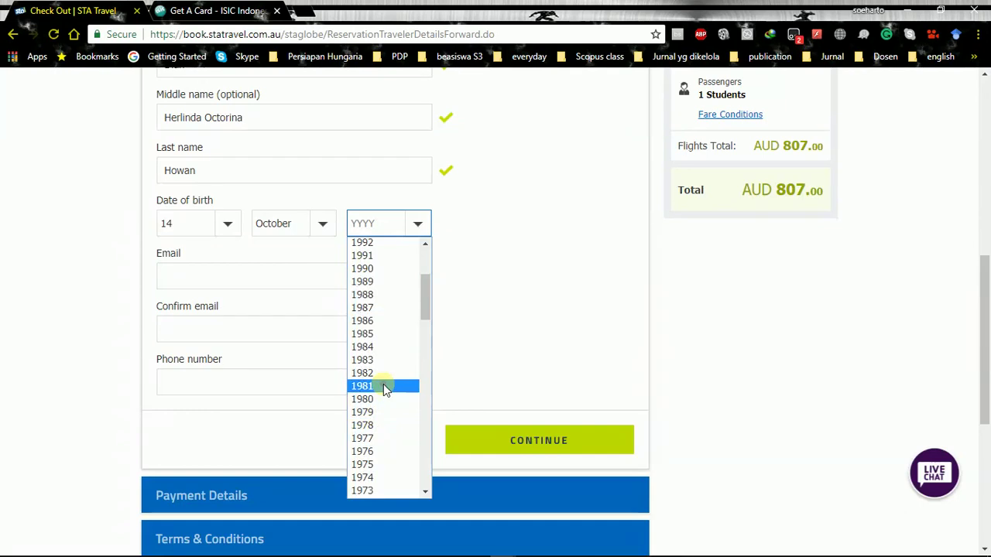
{"action": "left_click", "coordinate": [385, 387]}
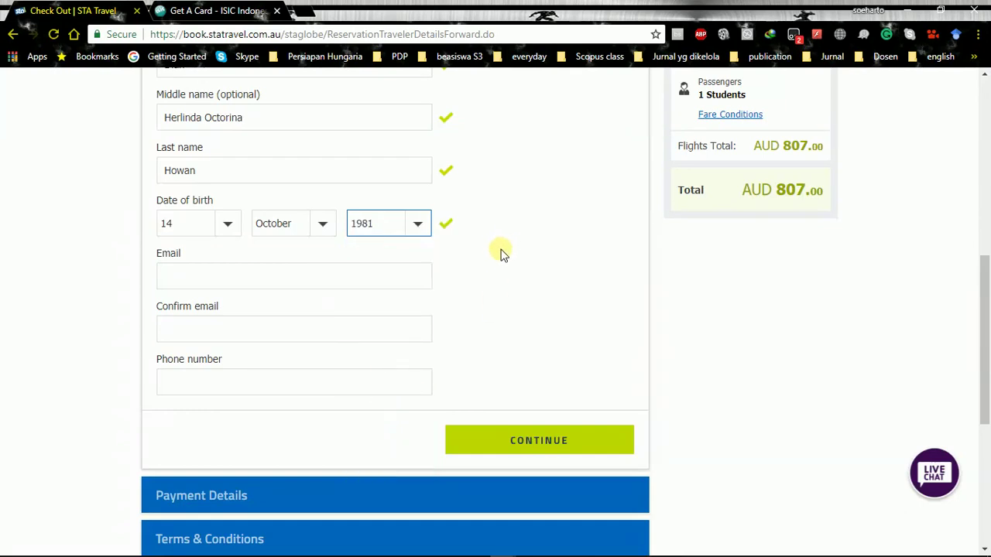
{"action": "left_click", "coordinate": [372, 277]}
{"action": "left_click", "coordinate": [524, 247]}
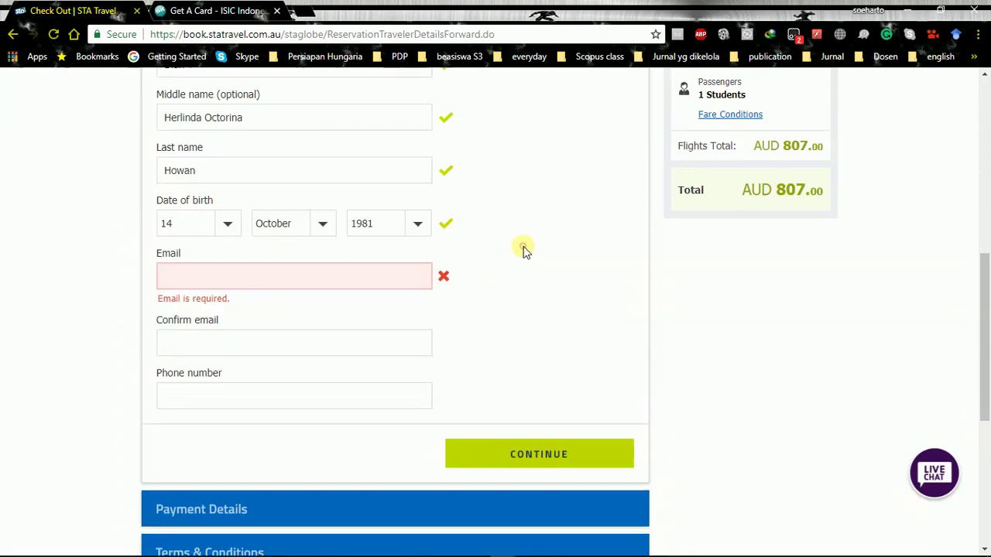
Enter the traveller's e-mail address in Email and Confirm email, fixing a comma typo to a dot
{"action": "left_click", "coordinate": [411, 279]}
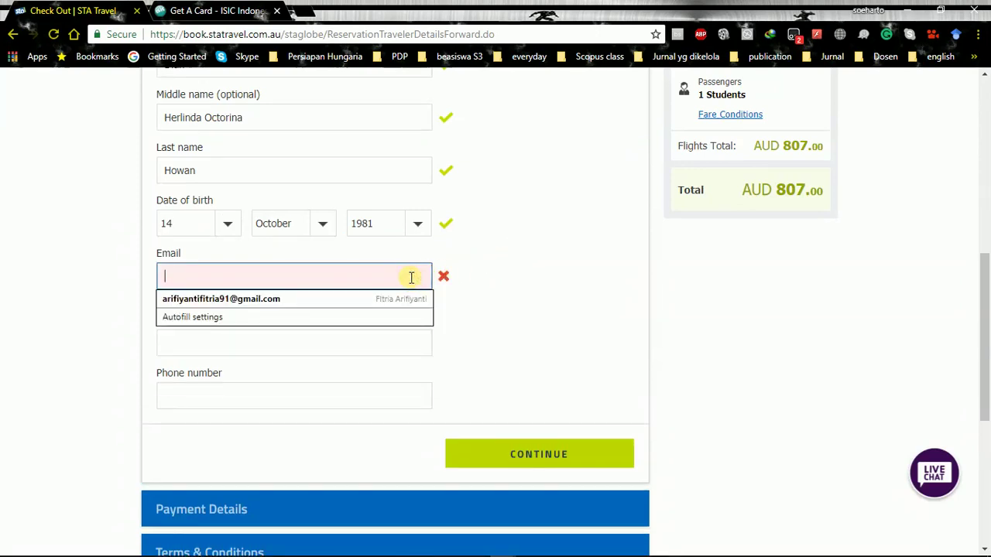
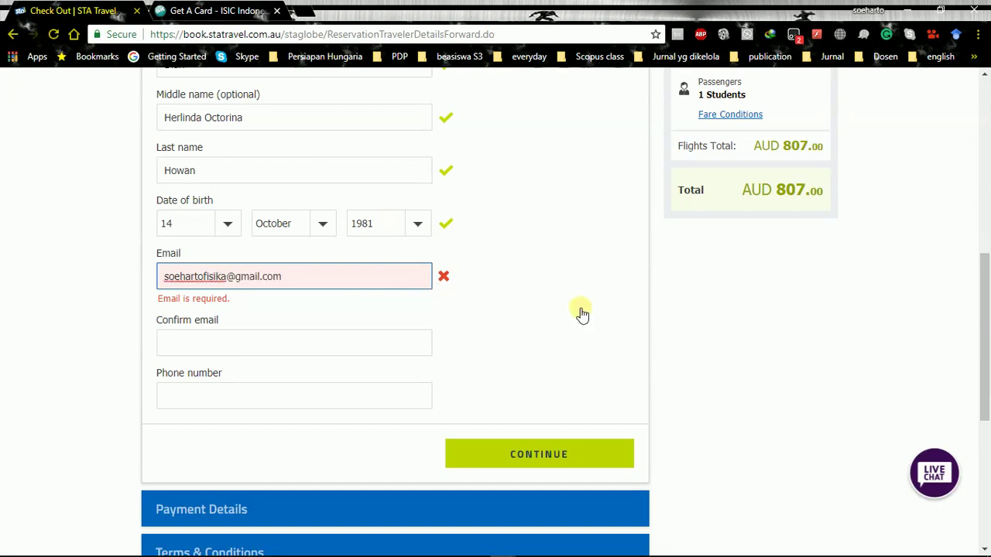
{"action": "left_click", "coordinate": [581, 309]}
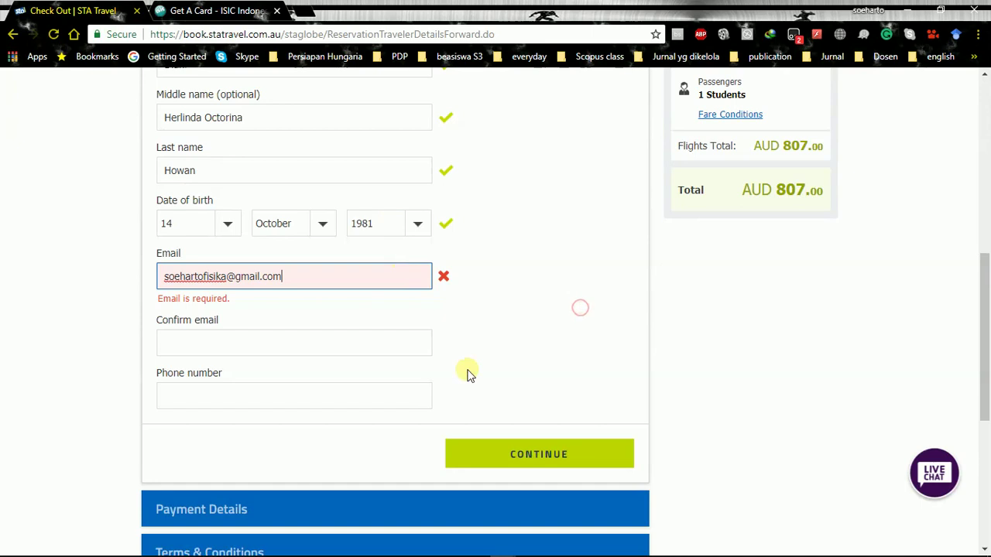
{"action": "left_click", "coordinate": [279, 329]}
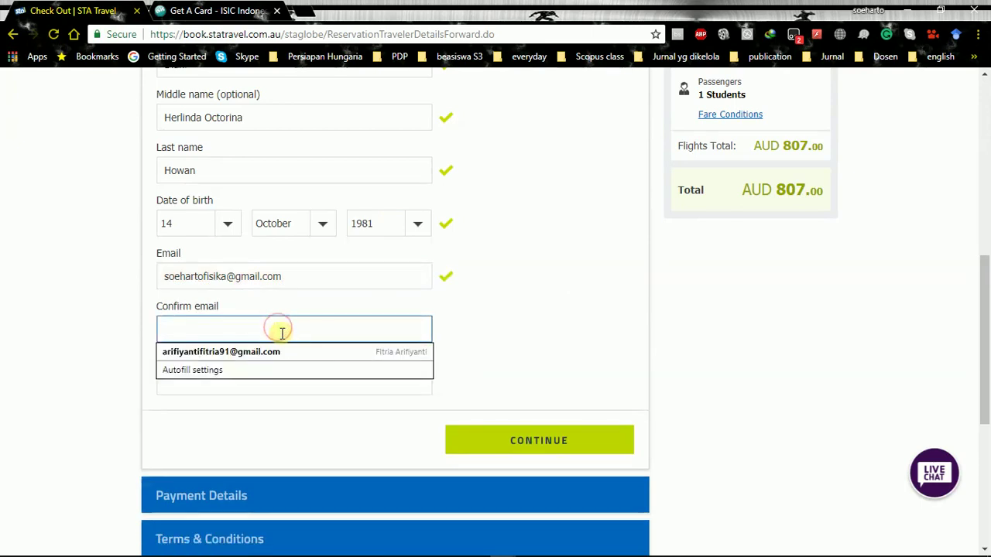
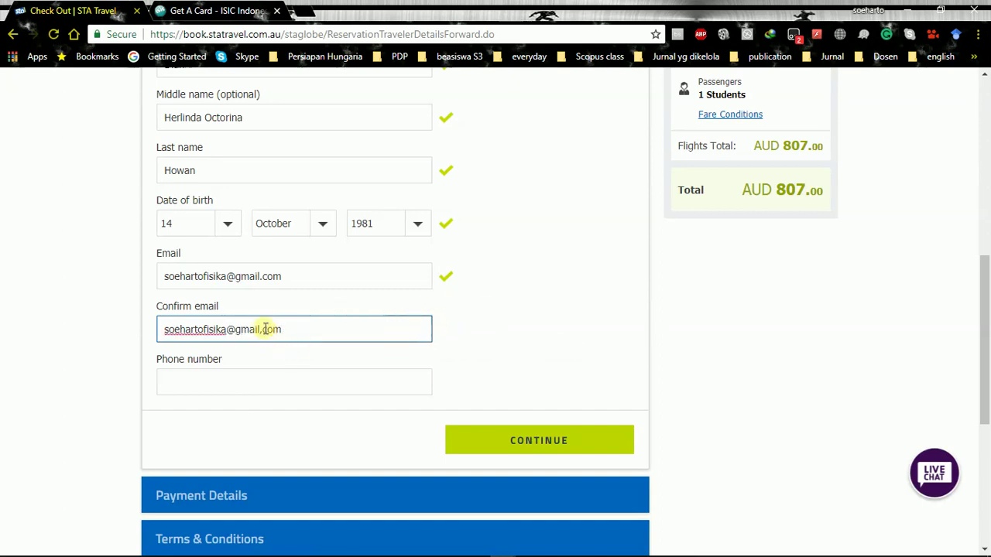
{"action": "left_click", "coordinate": [261, 329]}
{"action": "key", "text": "BackSpace"}
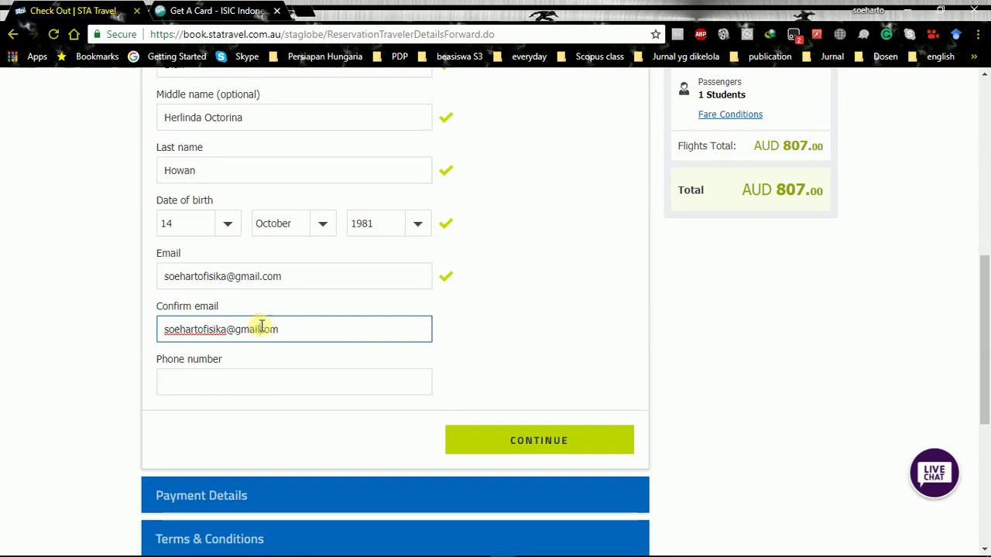
{"action": "left_click", "coordinate": [496, 311]}
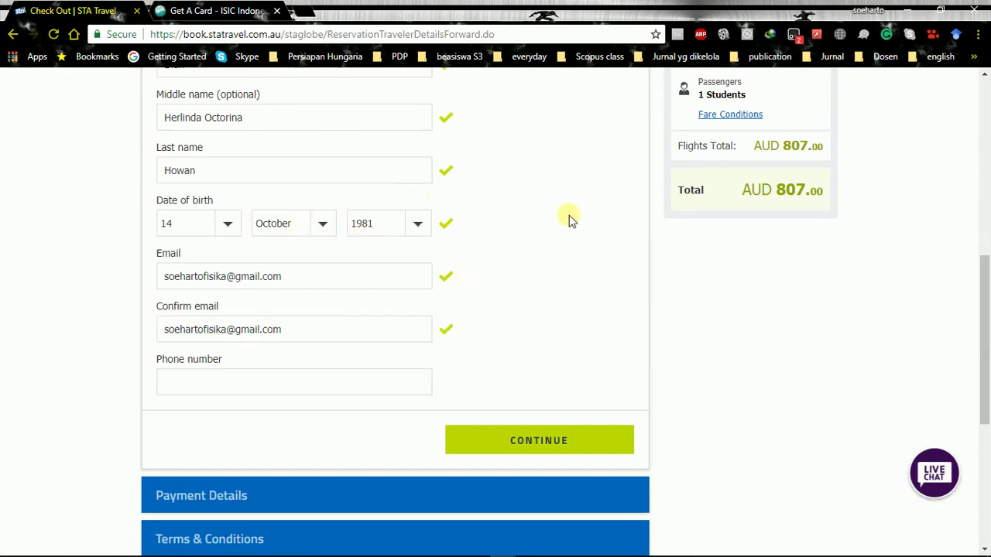
{"action": "scroll", "coordinate": [719, 147], "scroll_direction": "down", "scroll_amount": 1}
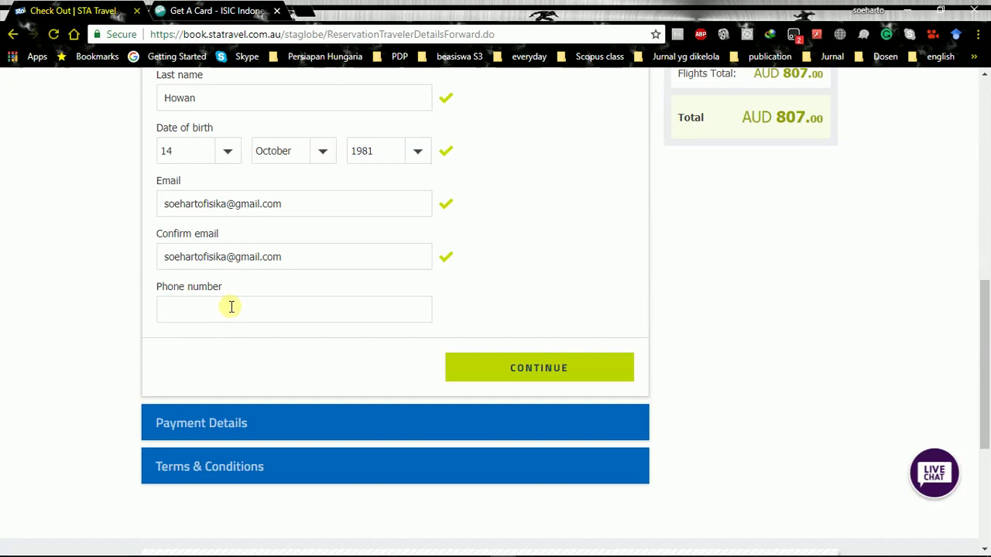
Enter the traveller's mobile number in the Phone number field so it validates
{"action": "left_click", "coordinate": [231, 308]}
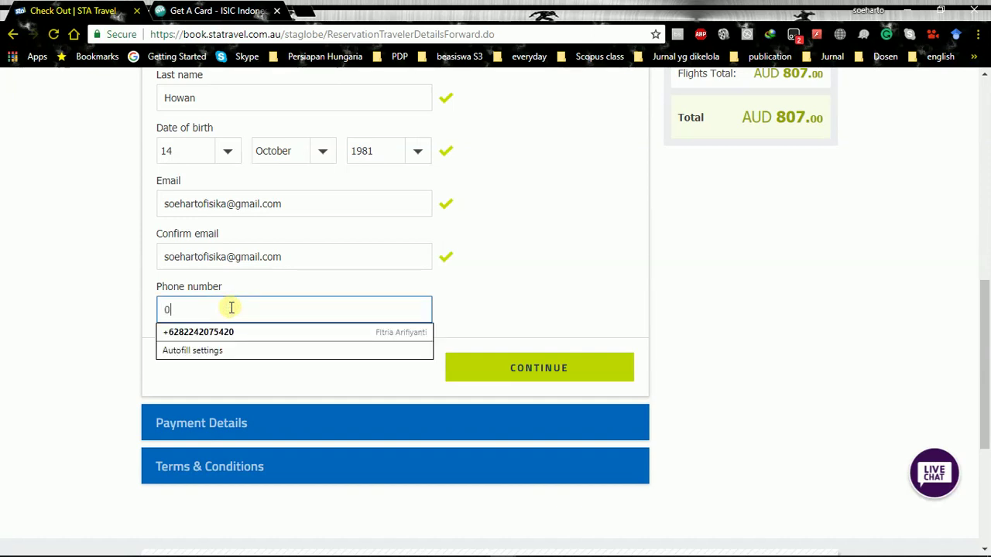
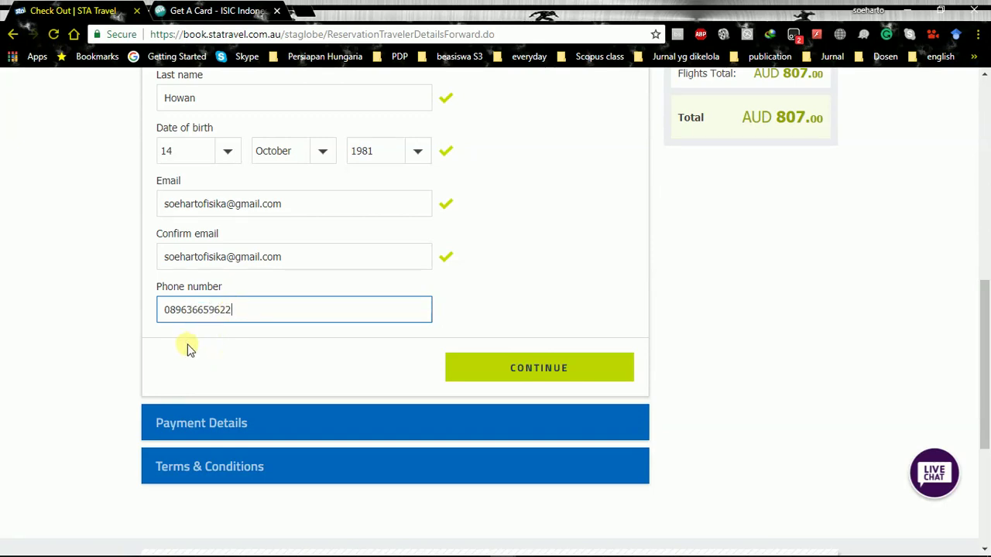
{"action": "left_click", "coordinate": [186, 343]}
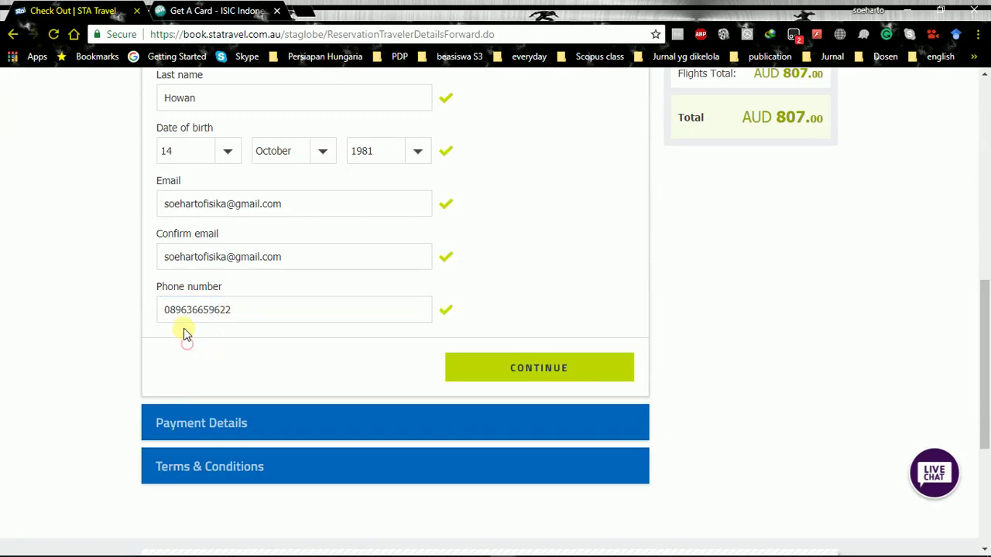
{"action": "scroll", "coordinate": [520, 302], "scroll_direction": "up", "scroll_amount": 4}
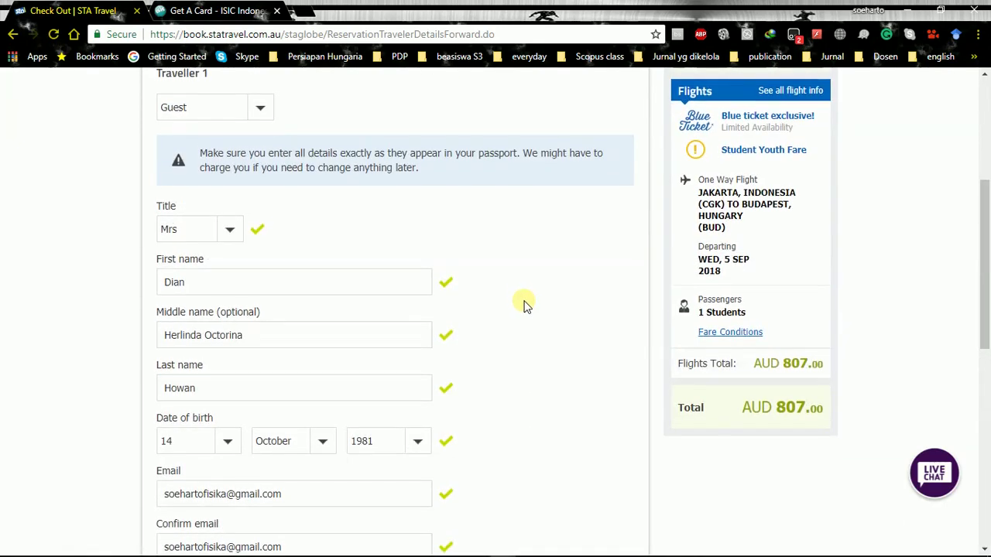
{"action": "scroll", "coordinate": [524, 304], "scroll_direction": "up", "scroll_amount": 3}
{"action": "scroll", "coordinate": [524, 304], "scroll_direction": "down", "scroll_amount": 10}
{"action": "scroll", "coordinate": [525, 305], "scroll_direction": "up", "scroll_amount": 5}
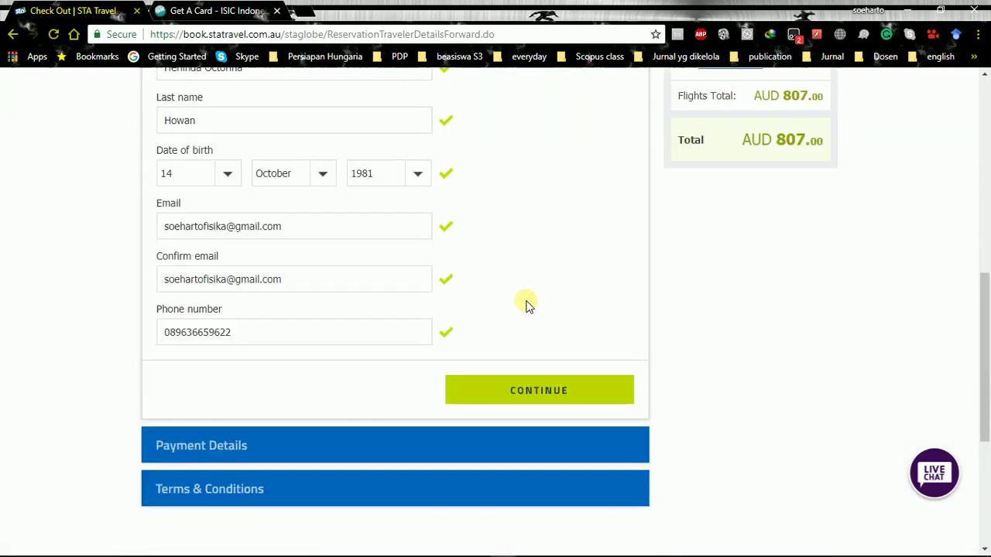
{"action": "scroll", "coordinate": [525, 305], "scroll_direction": "up", "scroll_amount": 1}
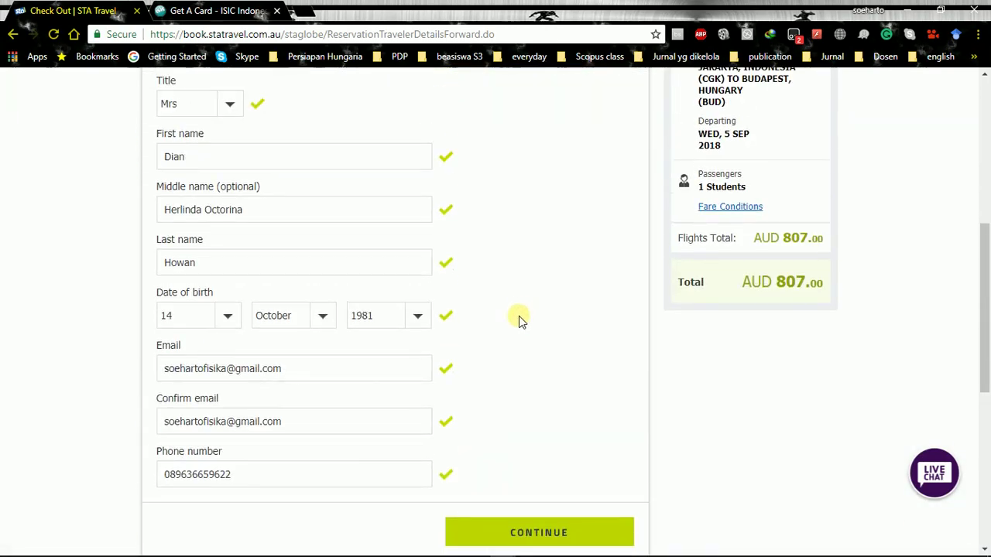
{"action": "scroll", "coordinate": [521, 321], "scroll_direction": "up", "scroll_amount": 4}
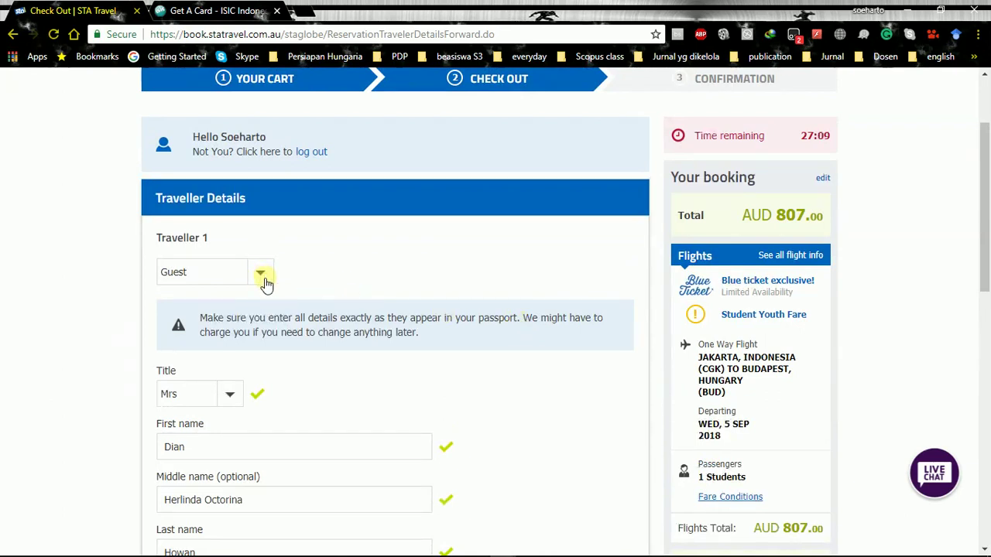
{"action": "scroll", "coordinate": [333, 294], "scroll_direction": "down", "scroll_amount": 2}
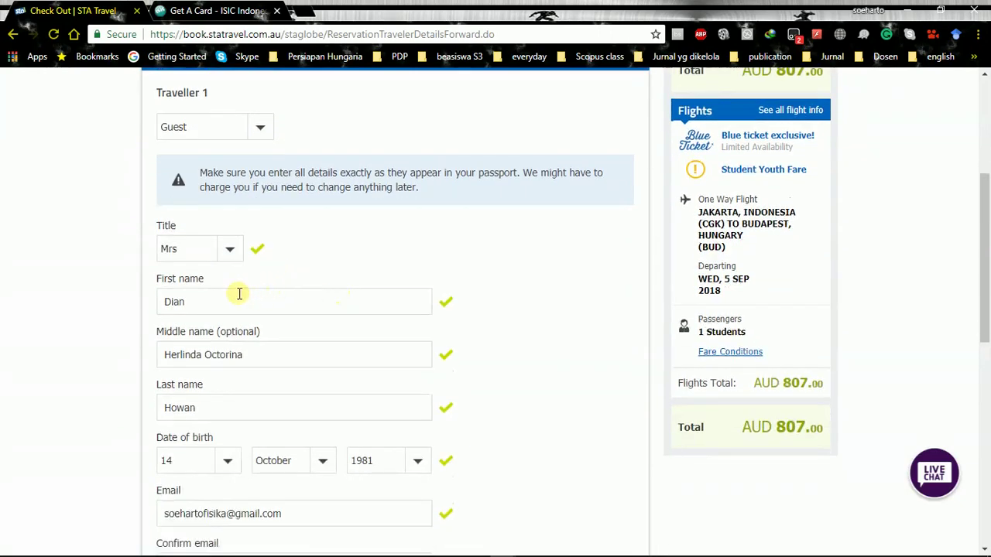
{"action": "scroll", "coordinate": [256, 299], "scroll_direction": "down", "scroll_amount": 1}
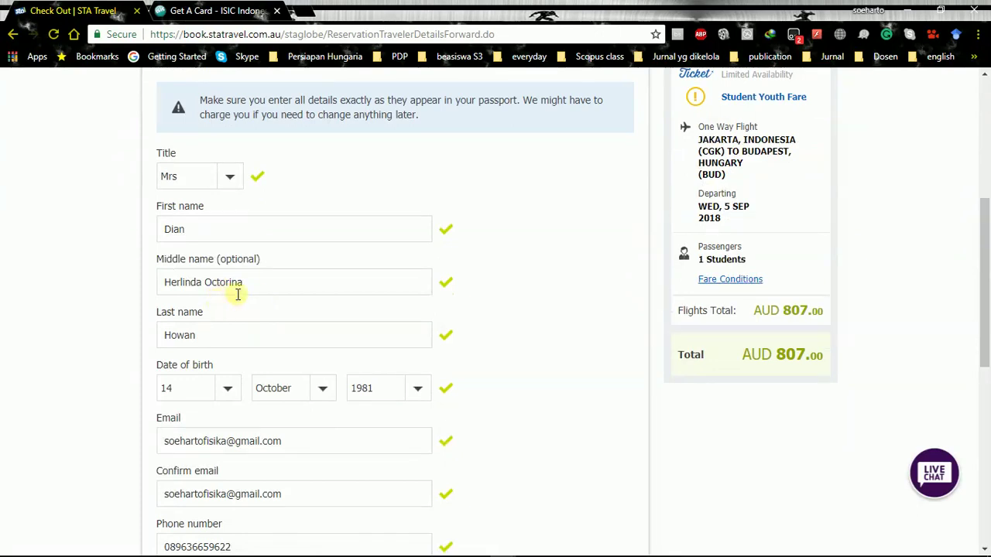
{"action": "scroll", "coordinate": [283, 318], "scroll_direction": "down", "scroll_amount": 1}
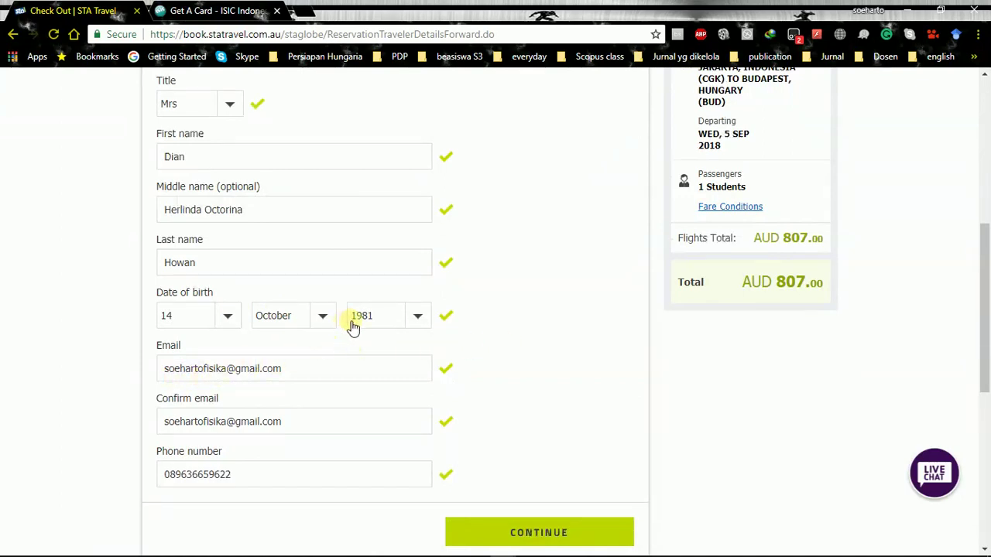
{"action": "scroll", "coordinate": [385, 323], "scroll_direction": "down", "scroll_amount": 2}
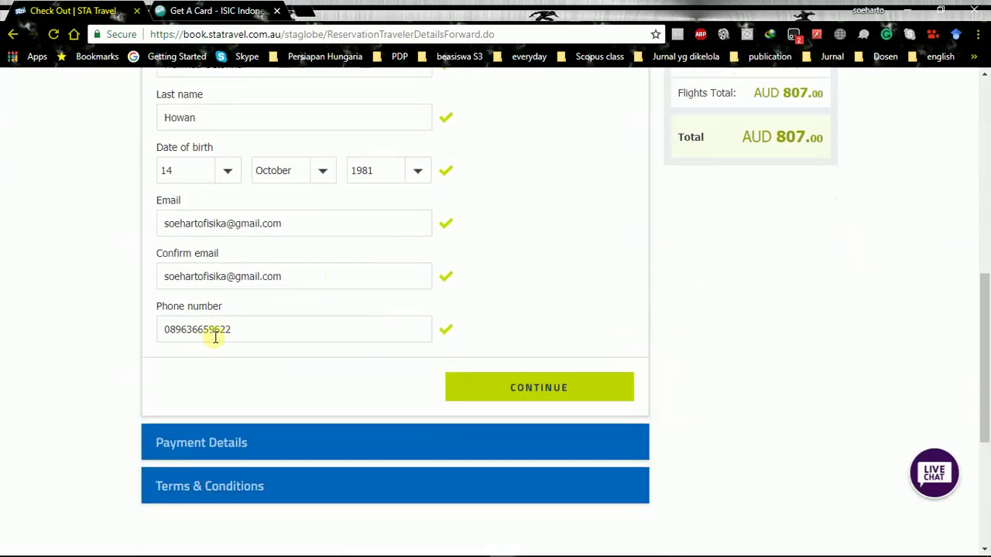
{"action": "scroll", "coordinate": [629, 360], "scroll_direction": "up", "scroll_amount": 5}
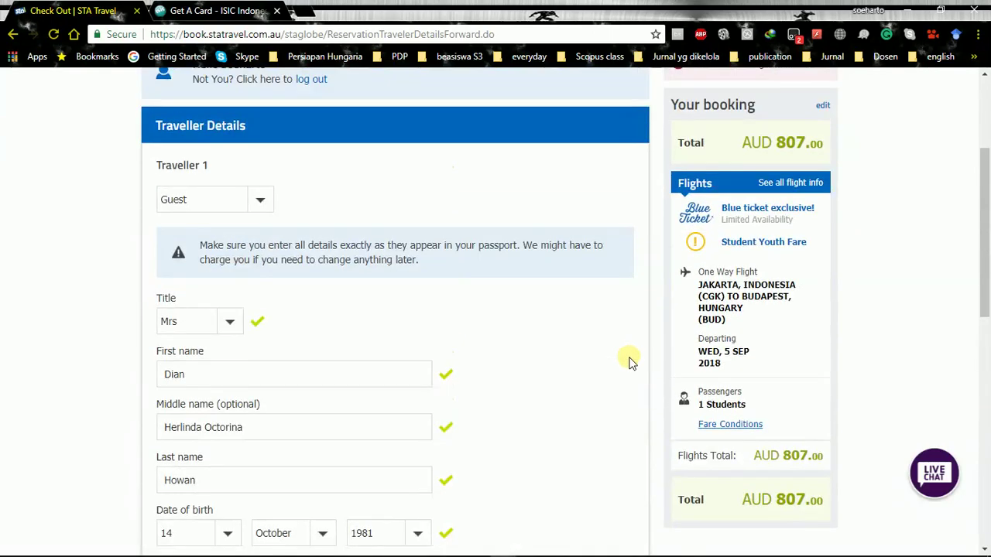
{"action": "scroll", "coordinate": [629, 361], "scroll_direction": "up", "scroll_amount": 2}
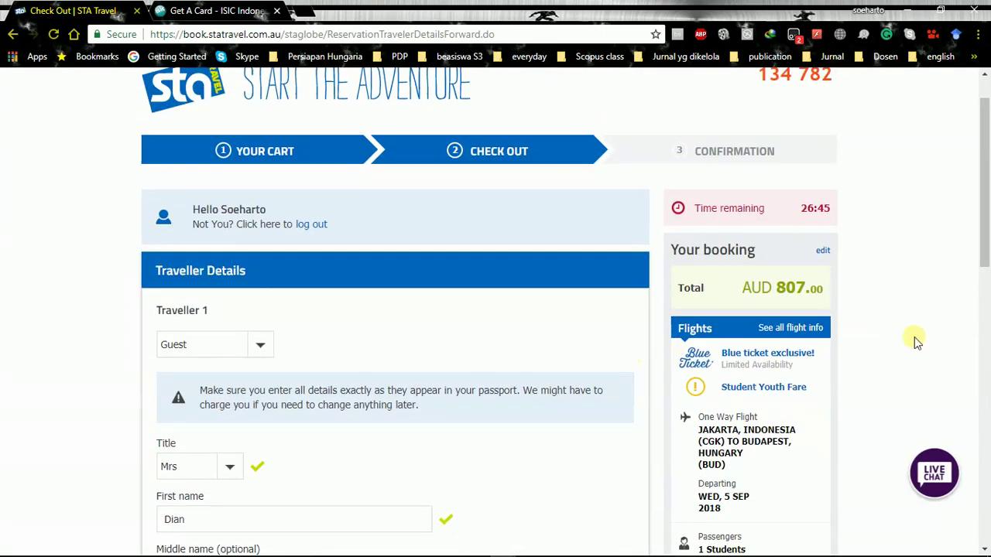
{"action": "scroll", "coordinate": [835, 335], "scroll_direction": "down", "scroll_amount": 4}
{"action": "scroll", "coordinate": [835, 333], "scroll_direction": "up", "scroll_amount": 3}
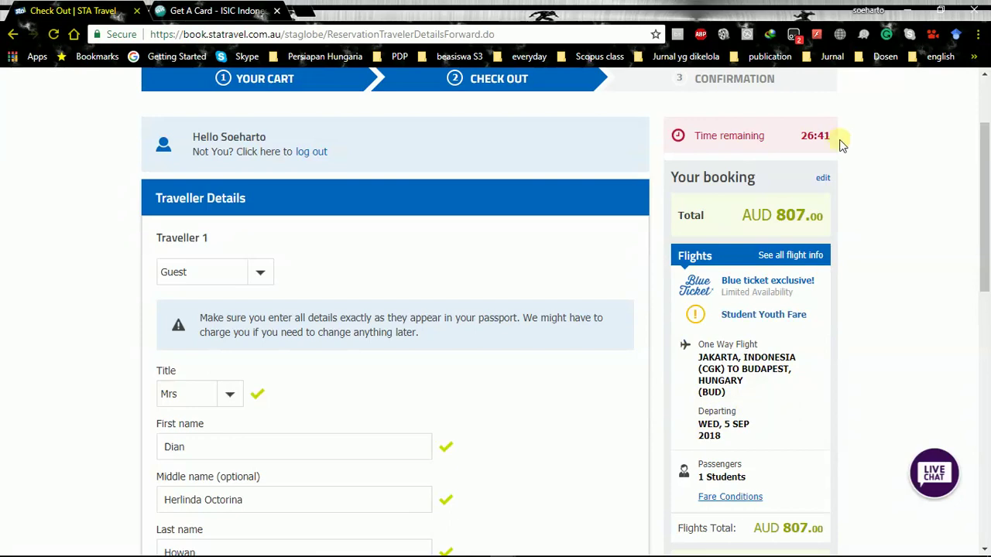
{"action": "scroll", "coordinate": [598, 232], "scroll_direction": "down", "scroll_amount": 2}
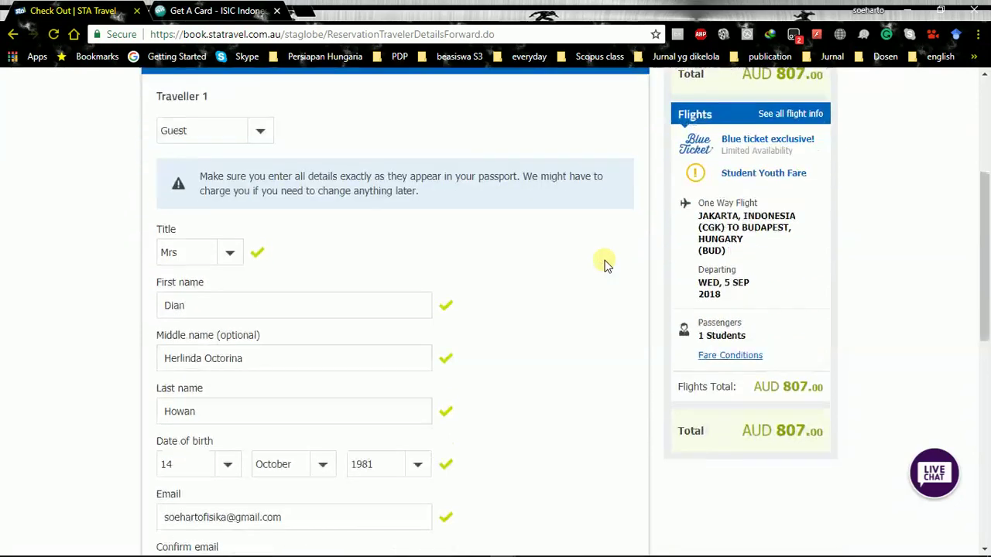
{"action": "scroll", "coordinate": [740, 325], "scroll_direction": "down", "scroll_amount": 3}
{"action": "scroll", "coordinate": [728, 341], "scroll_direction": "up", "scroll_amount": 4}
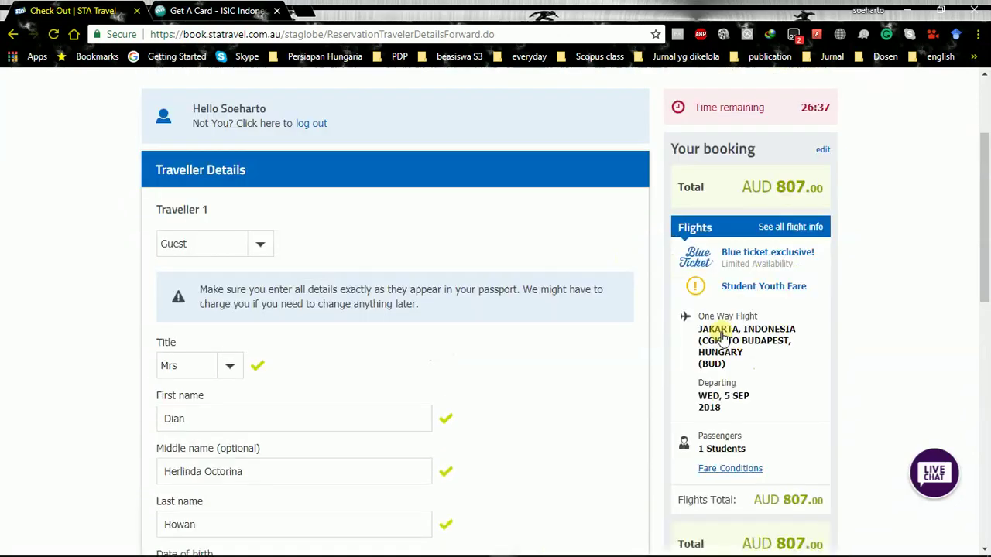
{"action": "scroll", "coordinate": [726, 326], "scroll_direction": "down", "scroll_amount": 5}
{"action": "scroll", "coordinate": [726, 326], "scroll_direction": "down", "scroll_amount": 2}
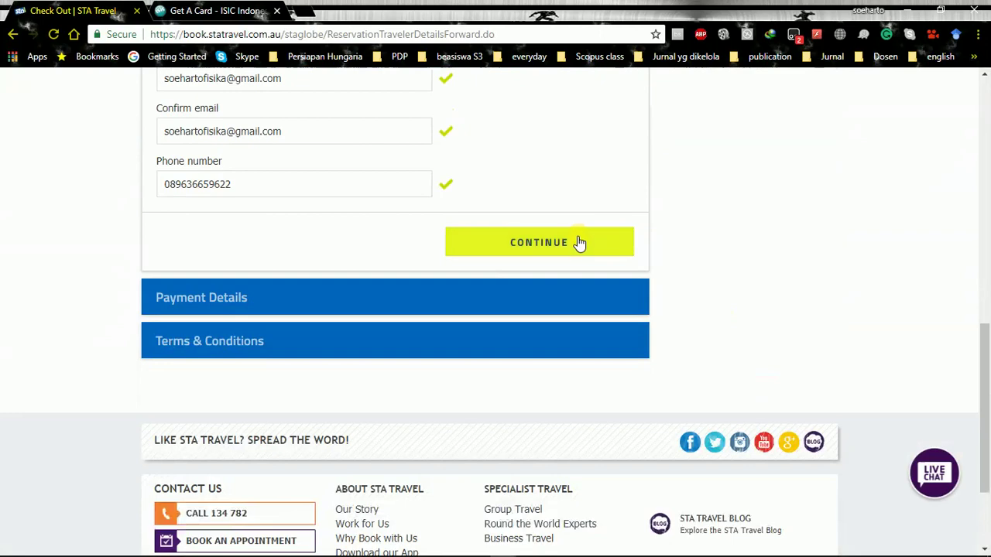
Submit the traveller details with CONTINUE and start on the ISIC card number field
{"action": "left_click", "coordinate": [578, 243]}
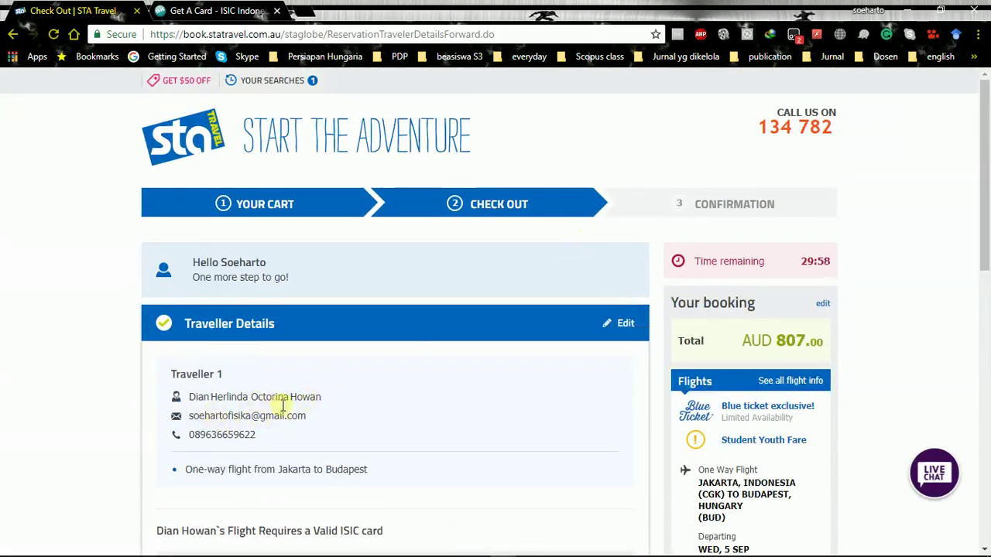
{"action": "scroll", "coordinate": [368, 381], "scroll_direction": "down", "scroll_amount": 3}
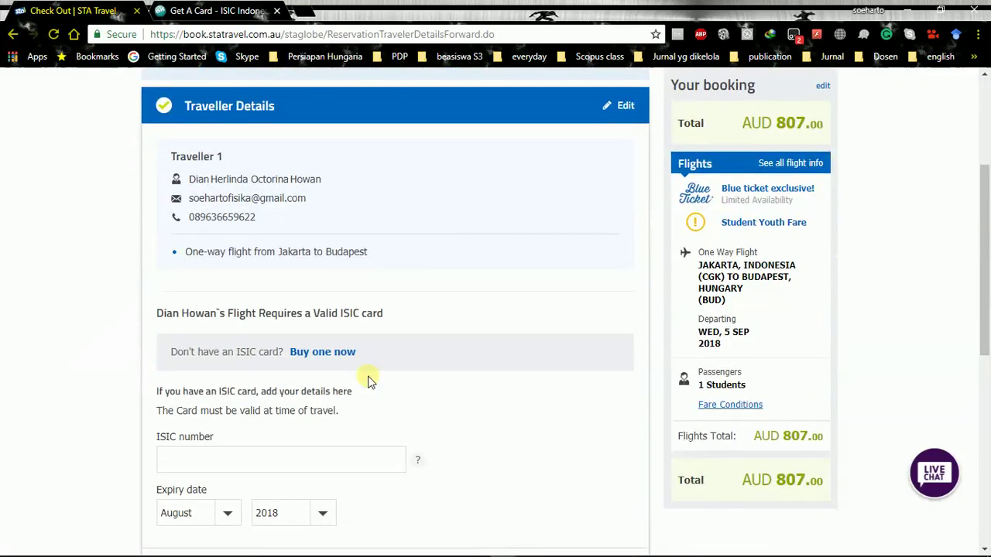
{"action": "scroll", "coordinate": [346, 352], "scroll_direction": "down", "scroll_amount": 1}
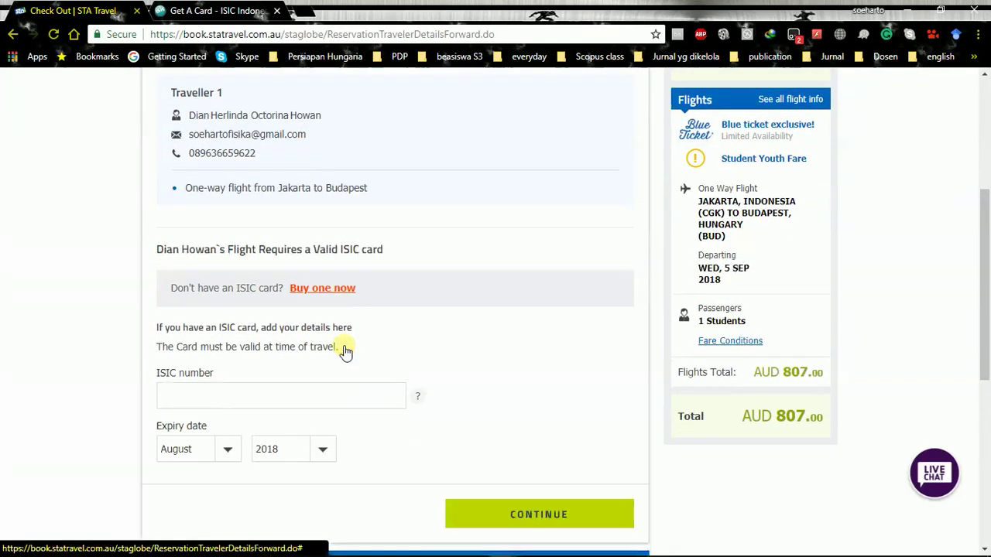
{"action": "scroll", "coordinate": [345, 352], "scroll_direction": "down", "scroll_amount": 1}
{"action": "left_click", "coordinate": [368, 314]}
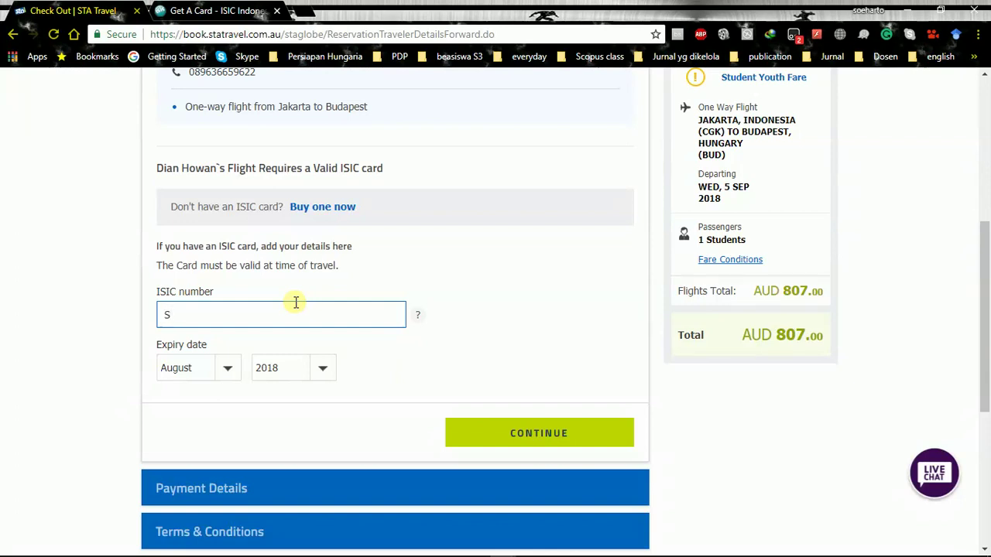
Finish the ISIC card number so the field is accepted
{"action": "left_click", "coordinate": [394, 359]}
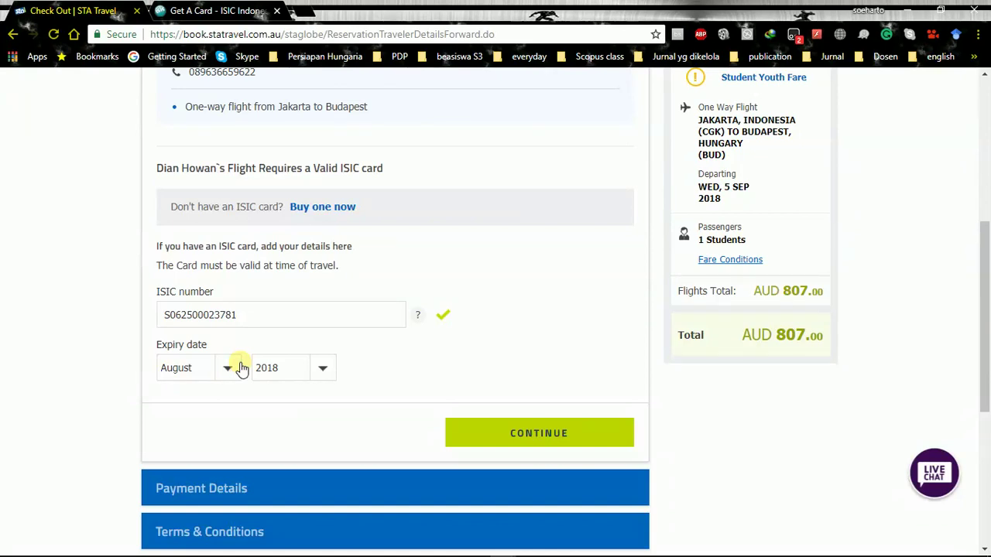
Set the ISIC card expiry date to March 2019
{"action": "left_click", "coordinate": [206, 371]}
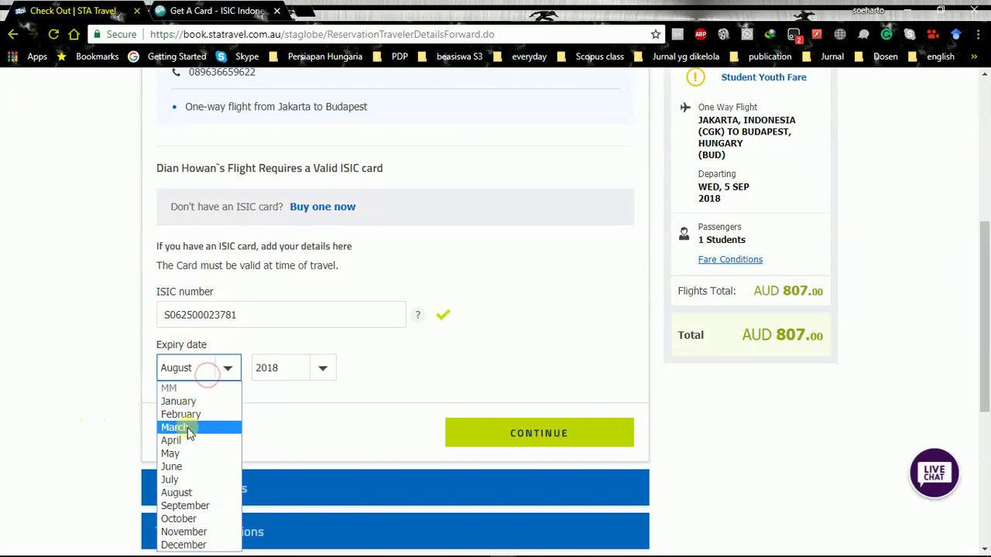
{"action": "left_click", "coordinate": [188, 428]}
{"action": "left_click", "coordinate": [287, 369]}
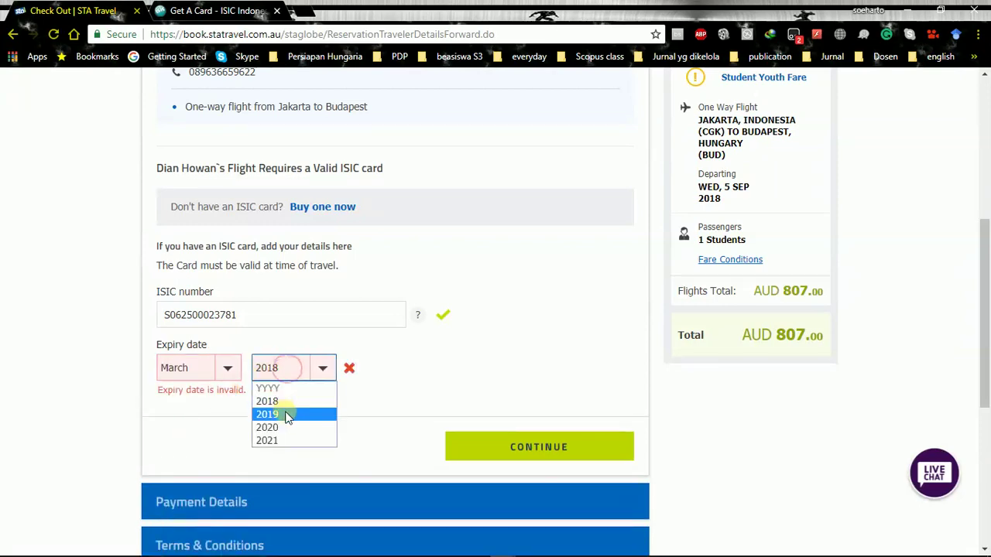
{"action": "left_click", "coordinate": [286, 416]}
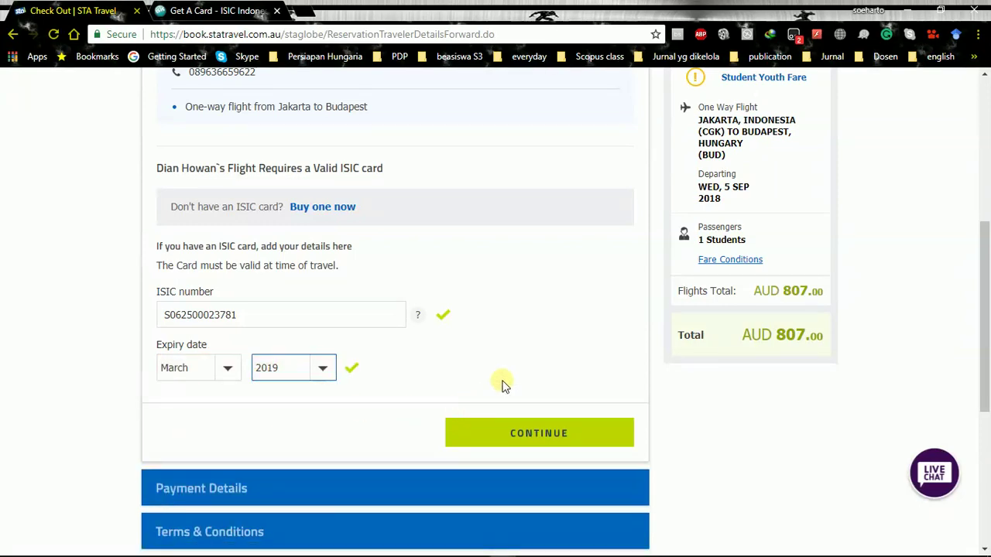
{"action": "scroll", "coordinate": [501, 385], "scroll_direction": "up", "scroll_amount": 5}
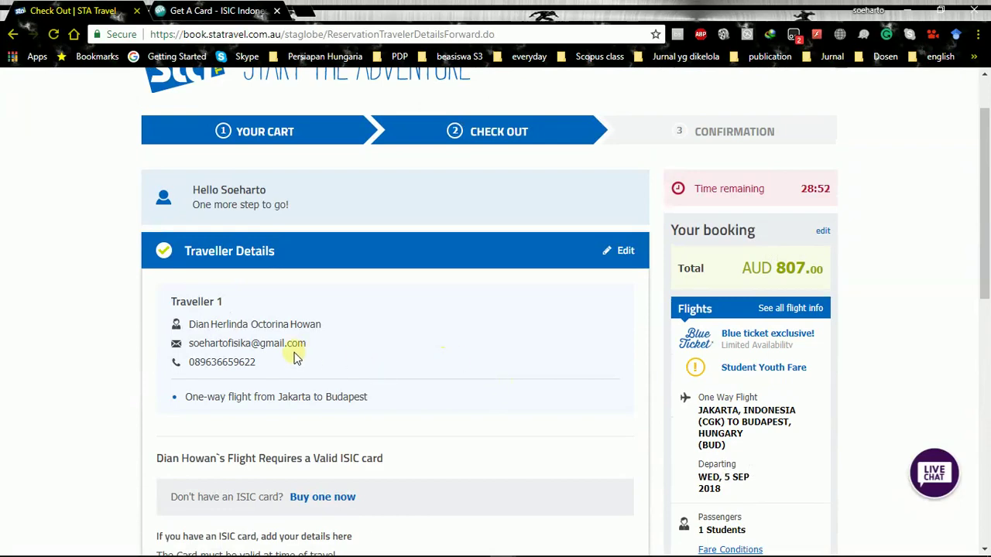
{"action": "scroll", "coordinate": [362, 432], "scroll_direction": "down", "scroll_amount": 1}
{"action": "scroll", "coordinate": [376, 370], "scroll_direction": "down", "scroll_amount": 2}
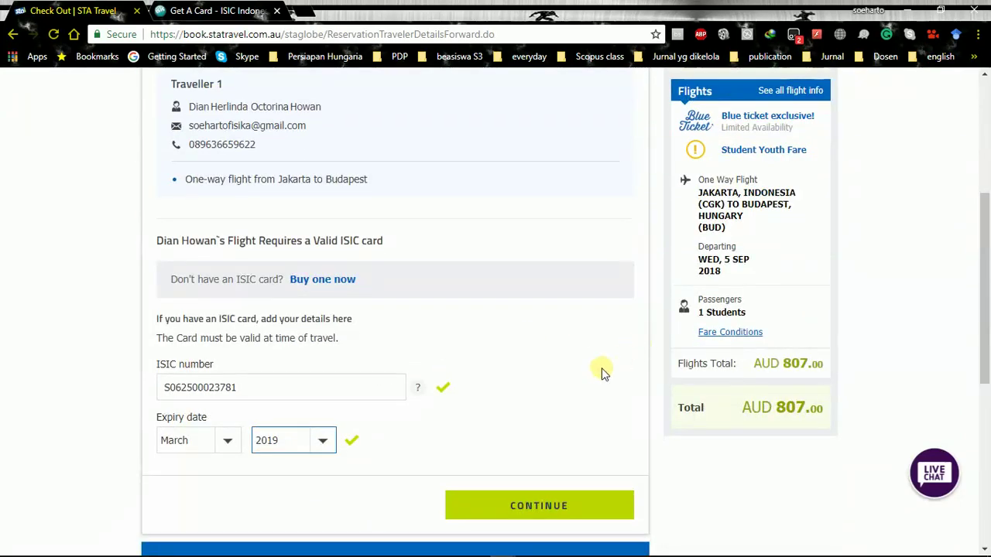
{"action": "scroll", "coordinate": [584, 392], "scroll_direction": "down", "scroll_amount": 1}
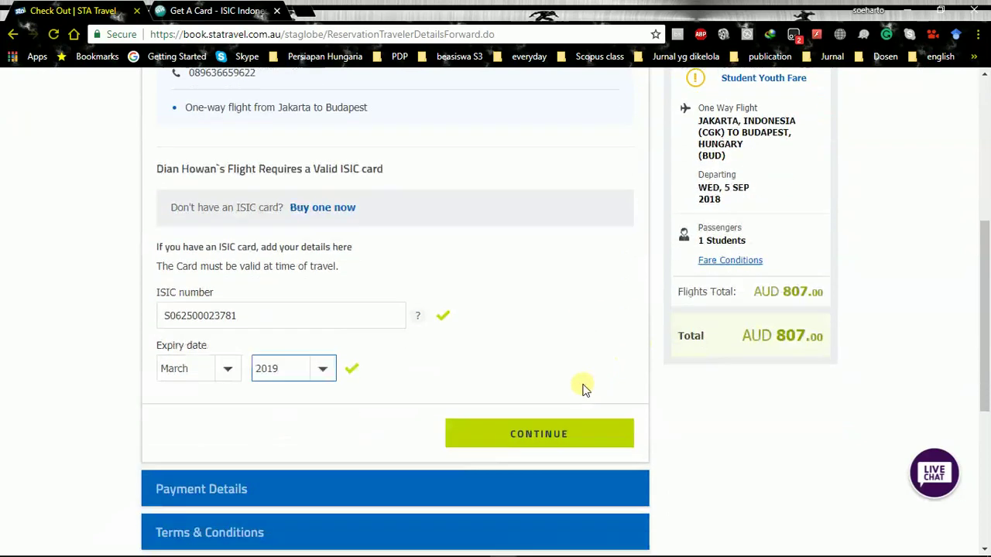
Submit the ISIC card details to reveal the payment options
{"action": "left_click", "coordinate": [564, 439]}
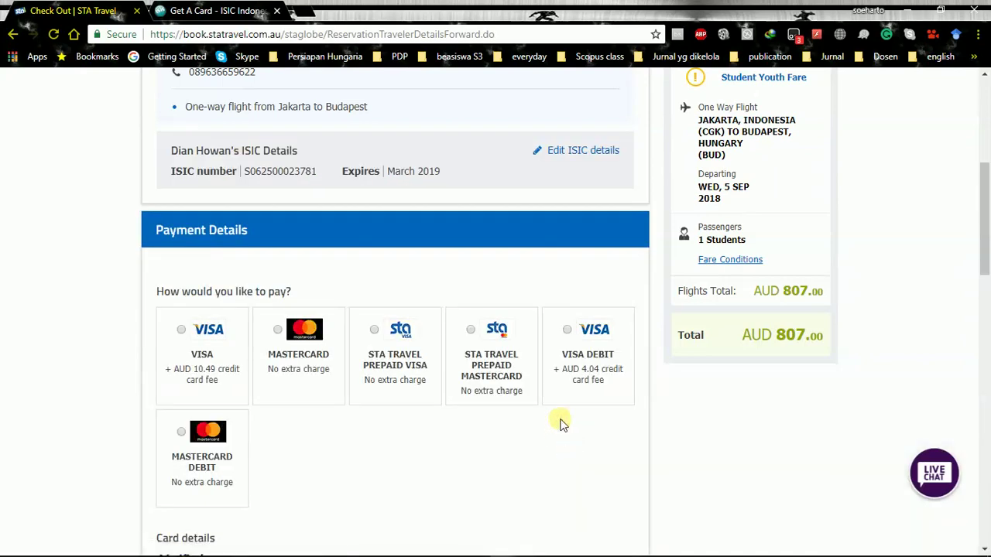
{"action": "left_click", "coordinate": [562, 413]}
{"action": "left_click", "coordinate": [356, 356]}
Bring the Card details section into view and focus the Card number field
{"action": "scroll", "coordinate": [356, 358], "scroll_direction": "down", "scroll_amount": 3}
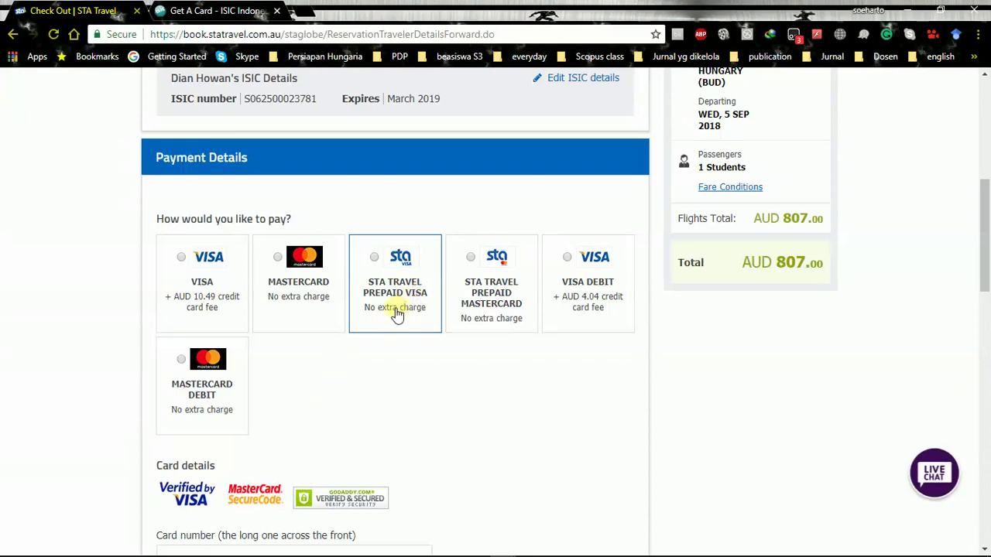
{"action": "scroll", "coordinate": [372, 432], "scroll_direction": "down", "scroll_amount": 3}
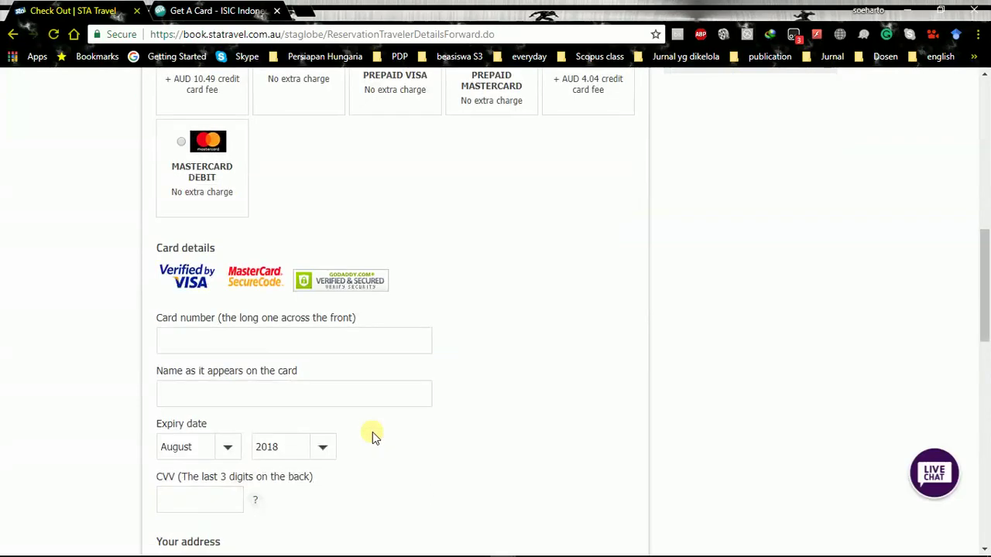
{"action": "scroll", "coordinate": [372, 432], "scroll_direction": "up", "scroll_amount": 2}
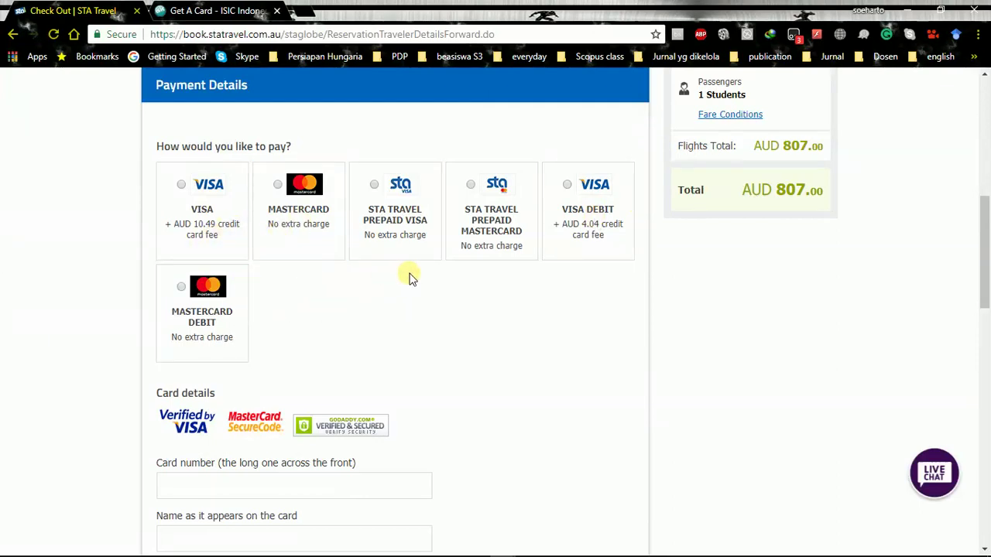
{"action": "scroll", "coordinate": [592, 206], "scroll_direction": "down", "scroll_amount": 1}
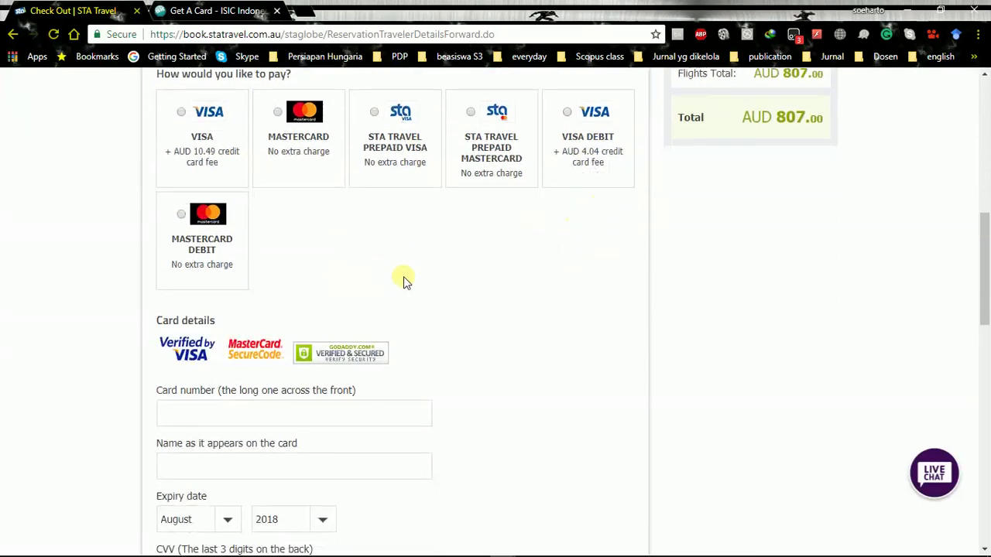
{"action": "scroll", "coordinate": [405, 281], "scroll_direction": "down", "scroll_amount": 2}
{"action": "left_click", "coordinate": [318, 267]}
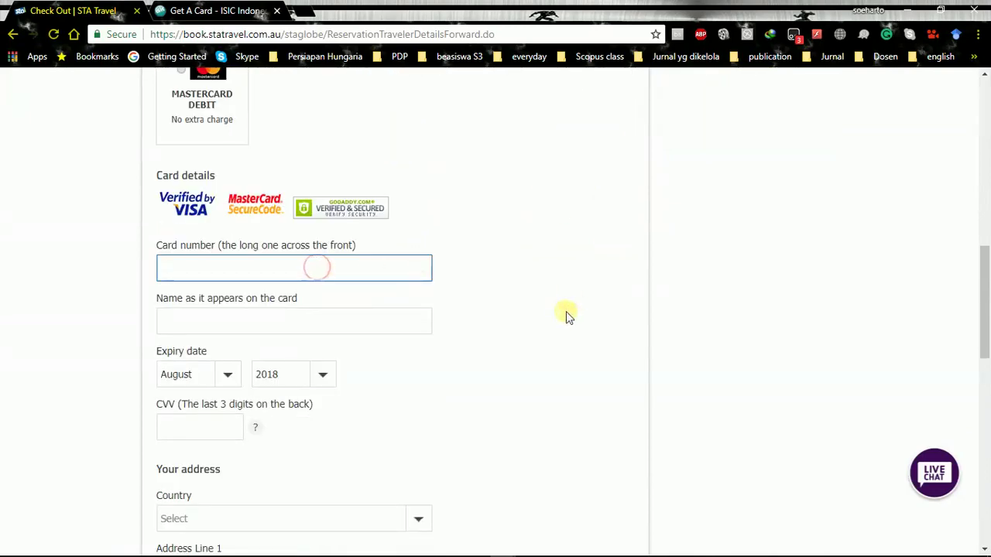
{"action": "scroll", "coordinate": [368, 255], "scroll_direction": "down", "scroll_amount": 1}
{"action": "scroll", "coordinate": [373, 258], "scroll_direction": "down", "scroll_amount": 2}
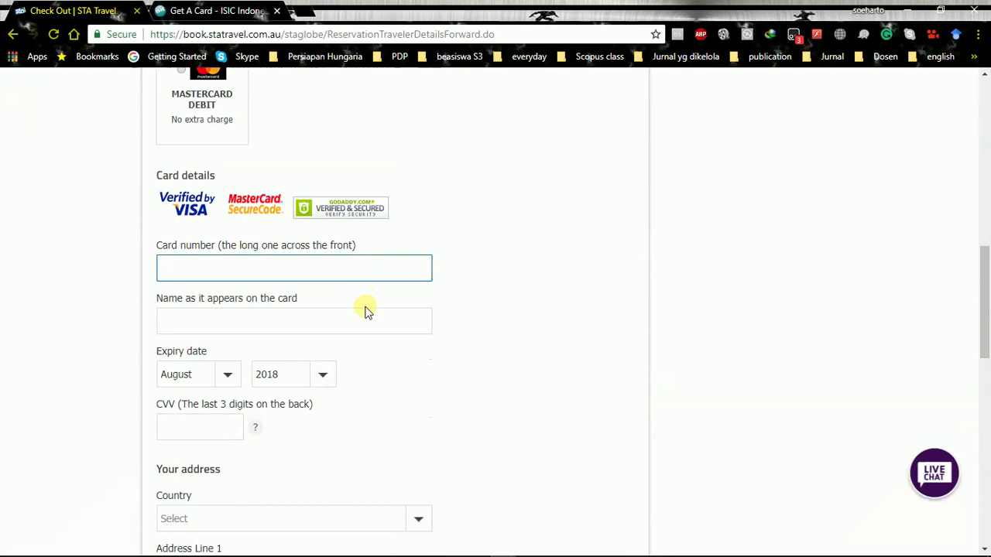
{"action": "scroll", "coordinate": [460, 297], "scroll_direction": "up", "scroll_amount": 2}
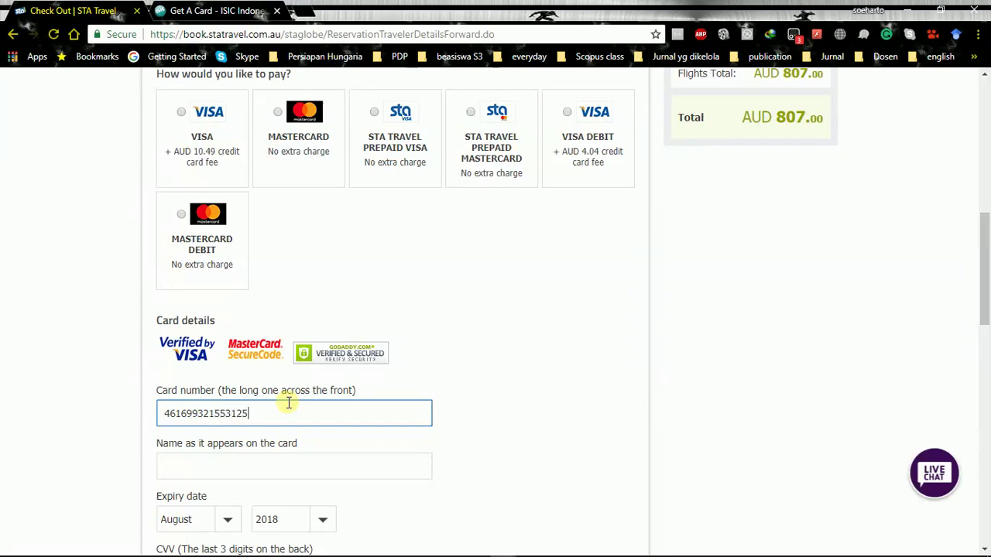
Validate the card number as VISA DEBIT, raising the total to AUD 811.04
{"action": "left_click", "coordinate": [458, 482]}
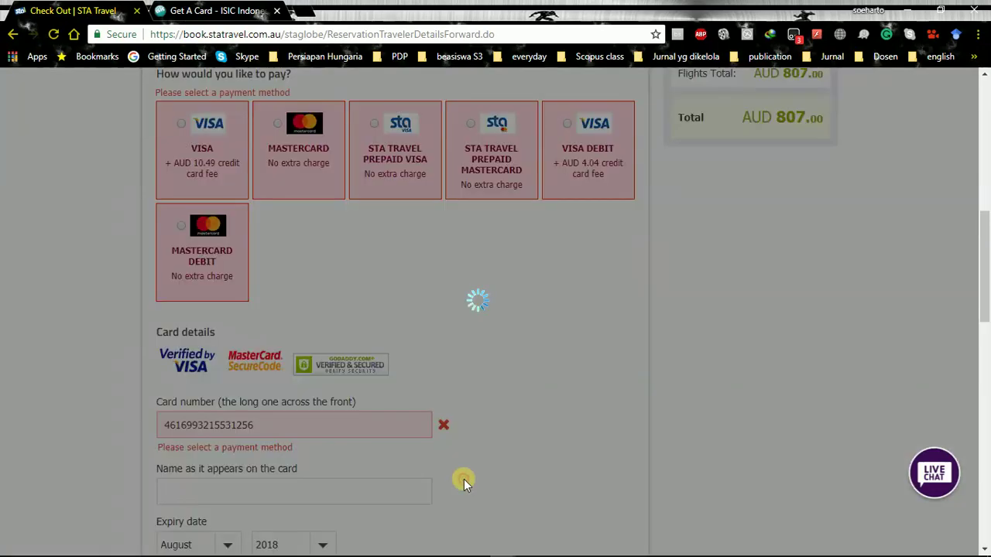
{"action": "scroll", "coordinate": [454, 484], "scroll_direction": "down", "scroll_amount": 1}
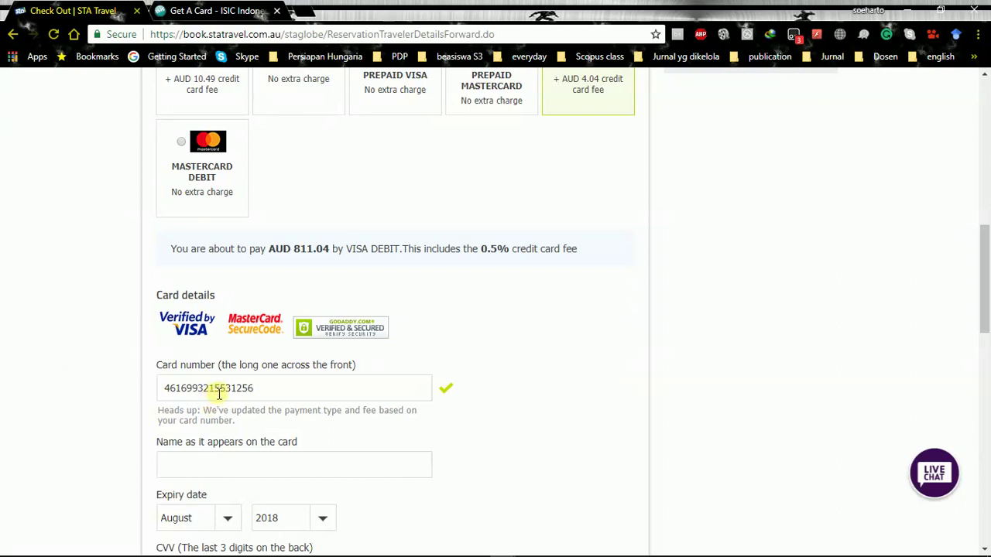
{"action": "scroll", "coordinate": [246, 427], "scroll_direction": "down", "scroll_amount": 2}
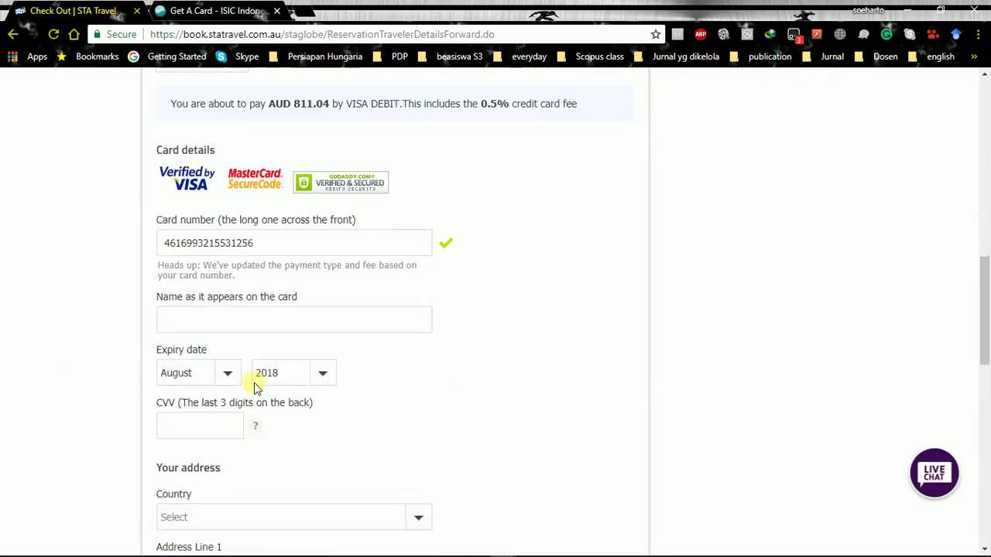
{"action": "left_click", "coordinate": [274, 322]}
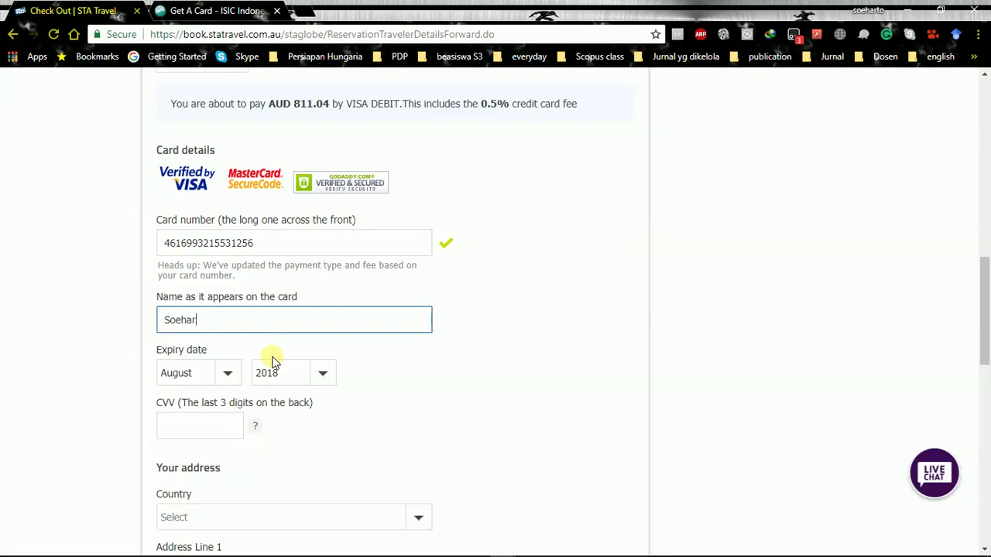
Set the payment card's expiry date to May 2023
{"action": "left_click", "coordinate": [225, 379]}
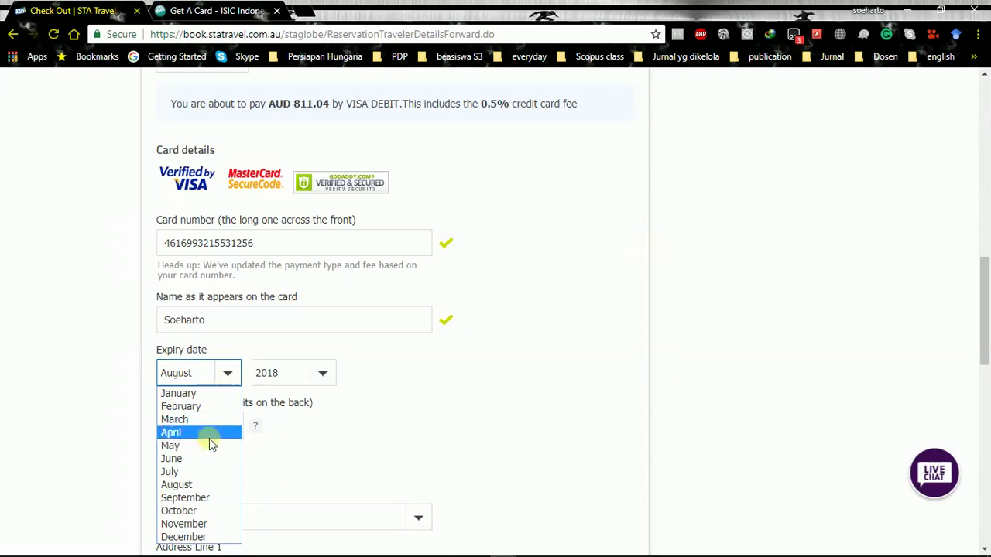
{"action": "left_click", "coordinate": [212, 445]}
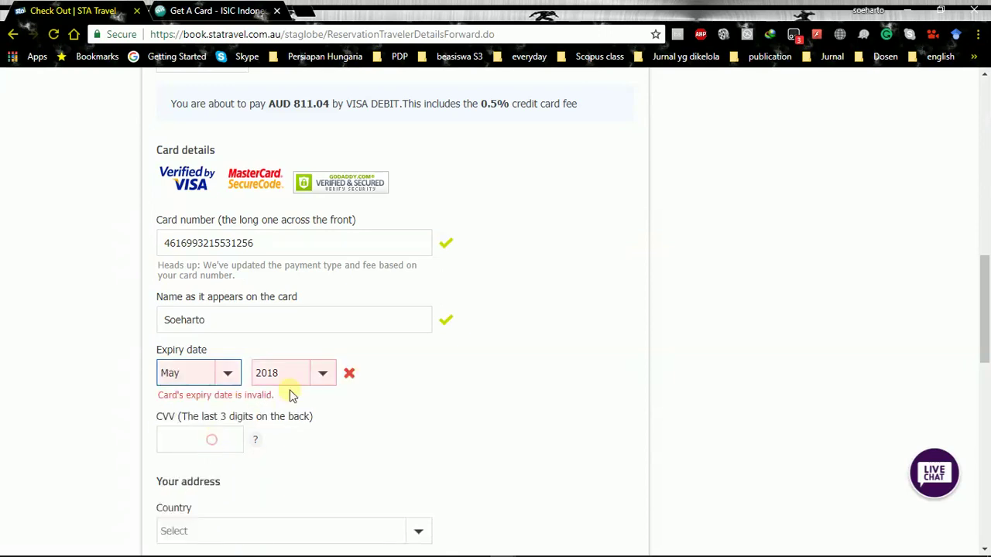
{"action": "left_click", "coordinate": [300, 379]}
{"action": "left_click", "coordinate": [287, 458]}
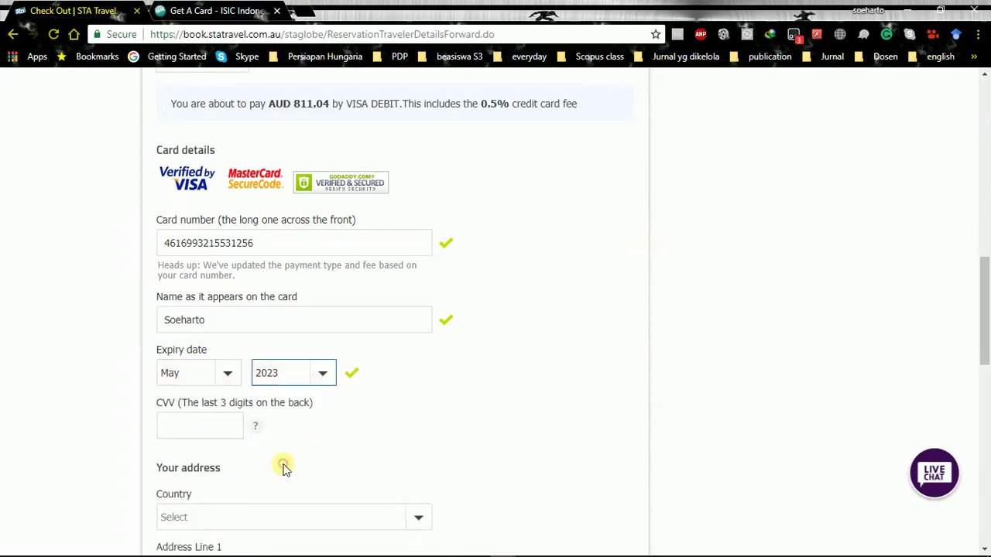
{"action": "scroll", "coordinate": [358, 415], "scroll_direction": "down", "scroll_amount": 1}
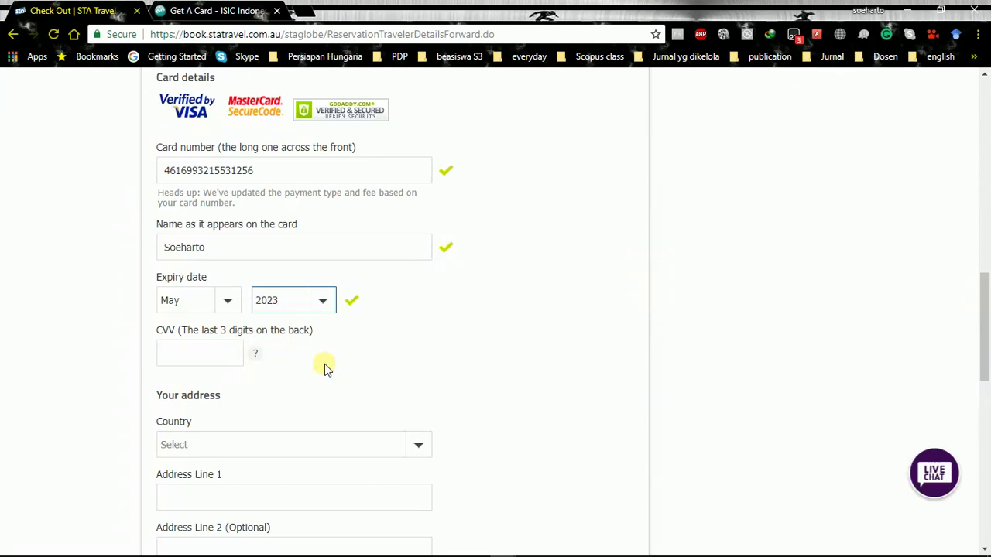
Enter the card's security code so it is accepted
{"action": "left_click", "coordinate": [217, 356]}
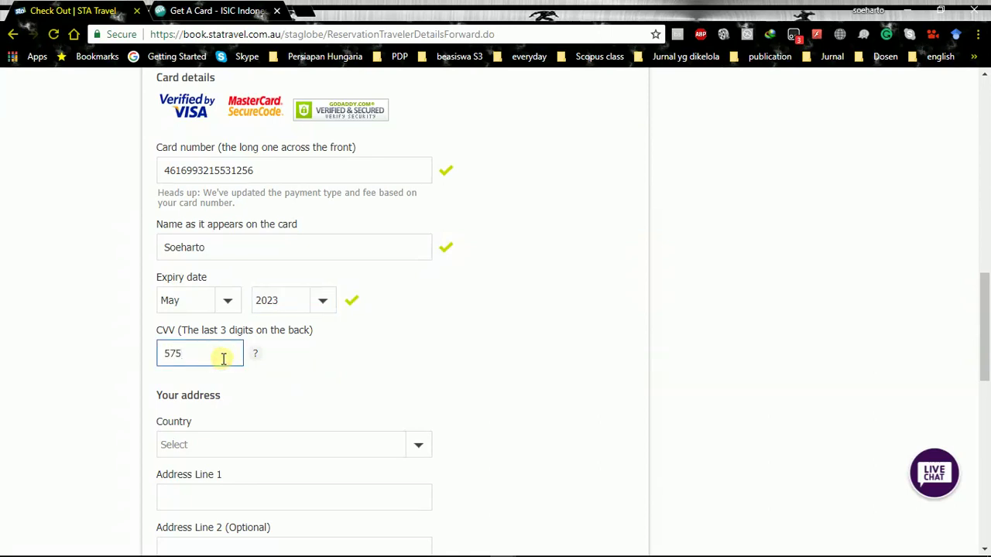
{"action": "left_click", "coordinate": [440, 361]}
{"action": "scroll", "coordinate": [434, 356], "scroll_direction": "down", "scroll_amount": 2}
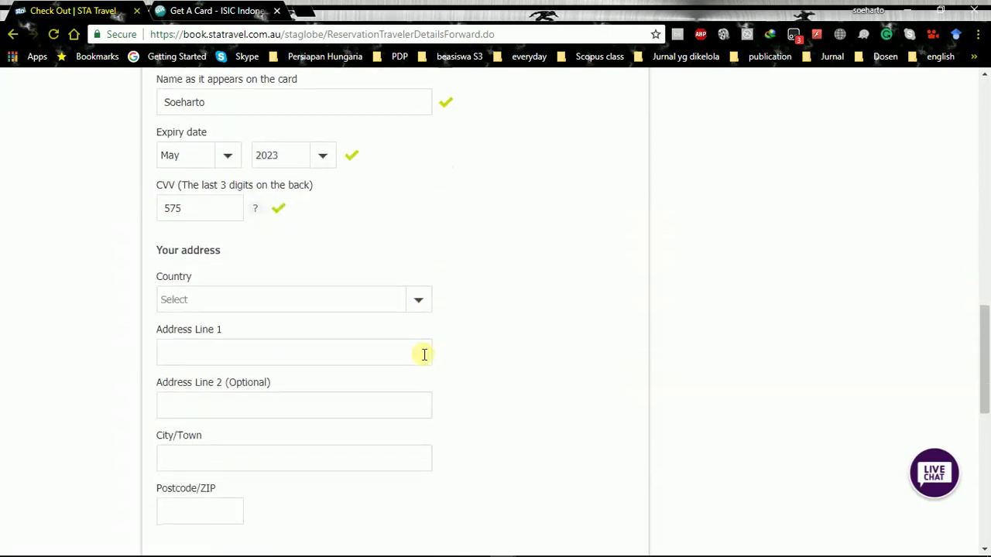
Choose Indonesia as the billing country
{"action": "left_click", "coordinate": [316, 309]}
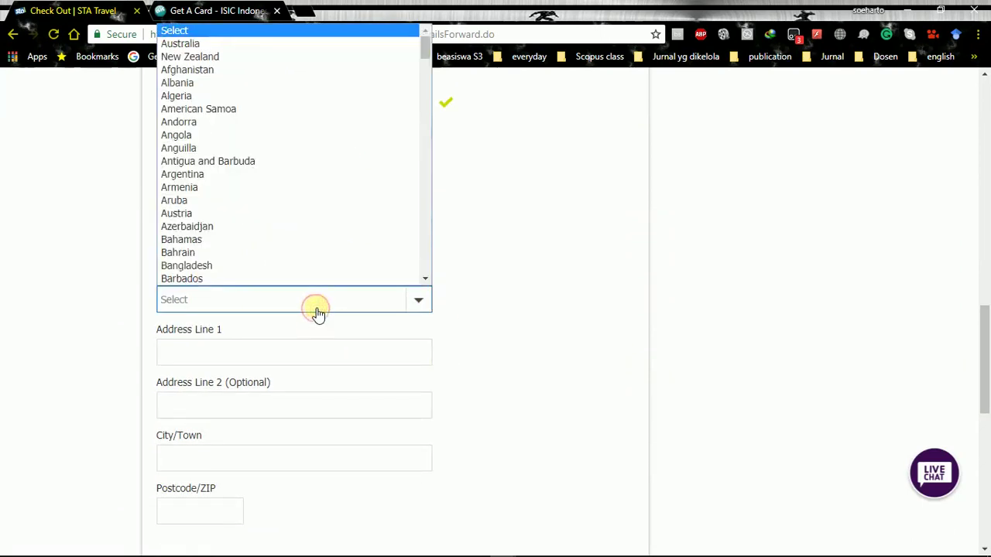
{"action": "left_click", "coordinate": [551, 322]}
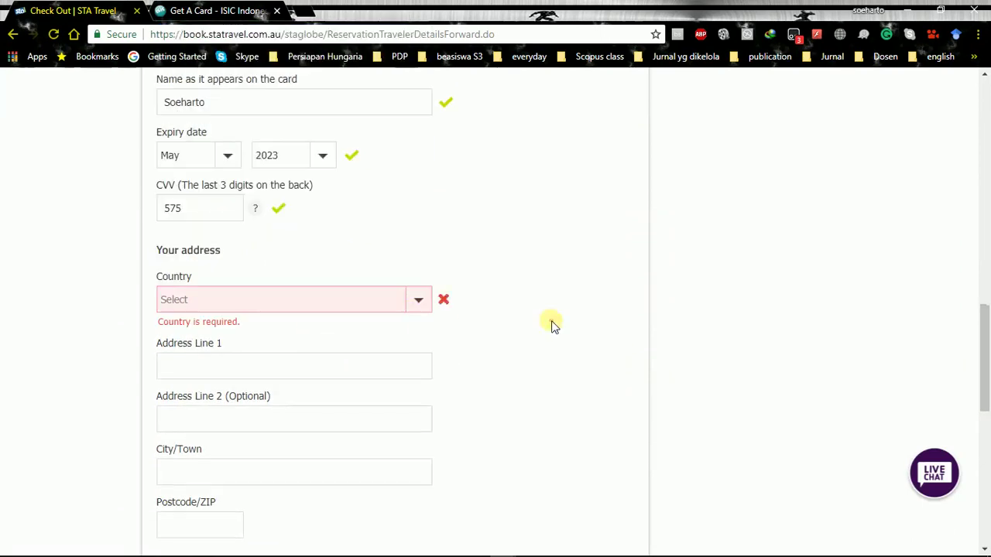
{"action": "left_click", "coordinate": [355, 306]}
{"action": "type", "text": "indo"}
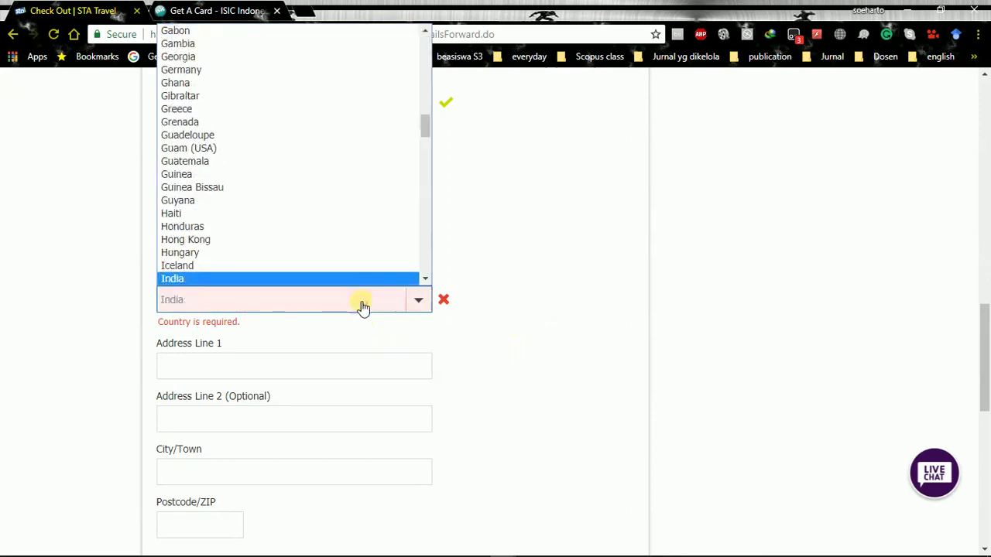
{"action": "left_click", "coordinate": [321, 281]}
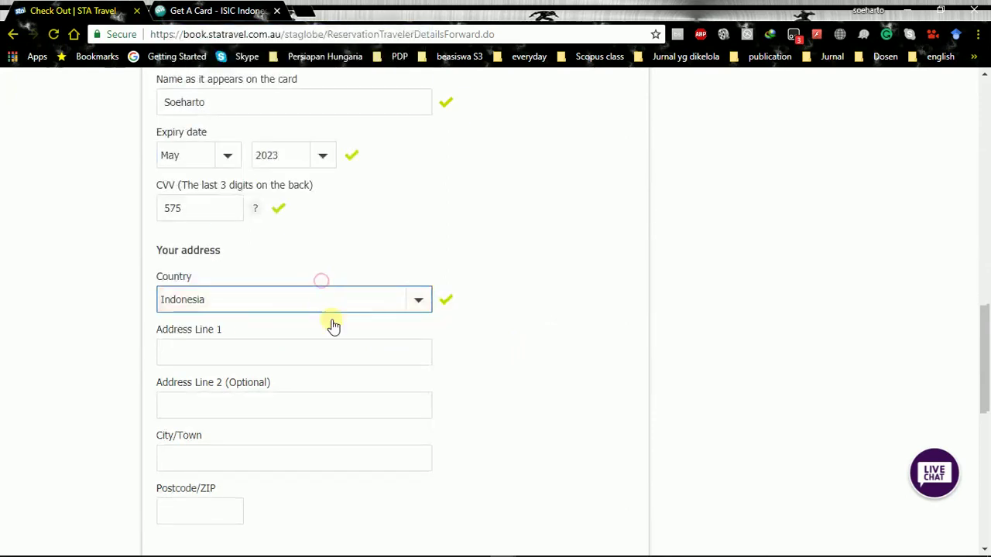
Autofill the billing address from the saved suggestion and clear the overlong Address Line 2
{"action": "left_click", "coordinate": [303, 352]}
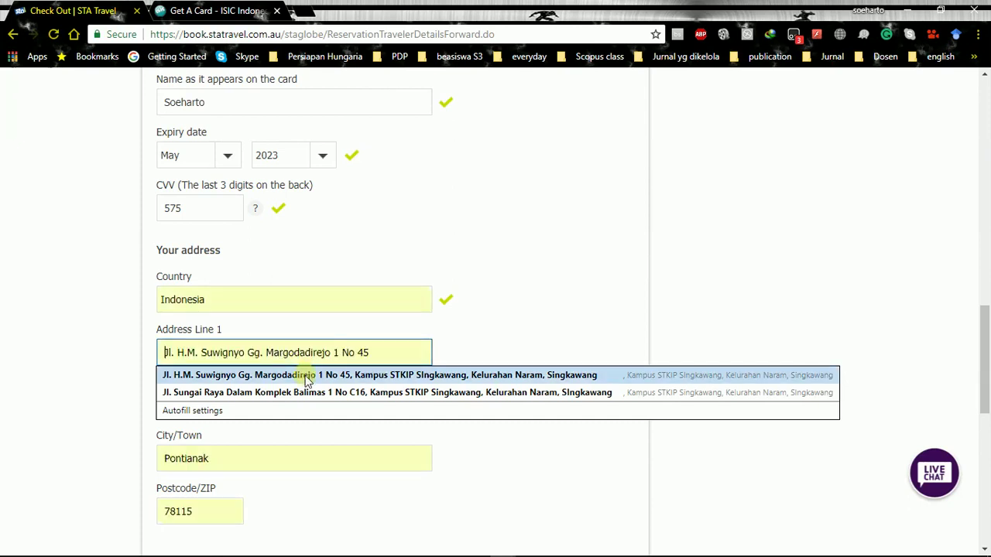
{"action": "left_click", "coordinate": [308, 378]}
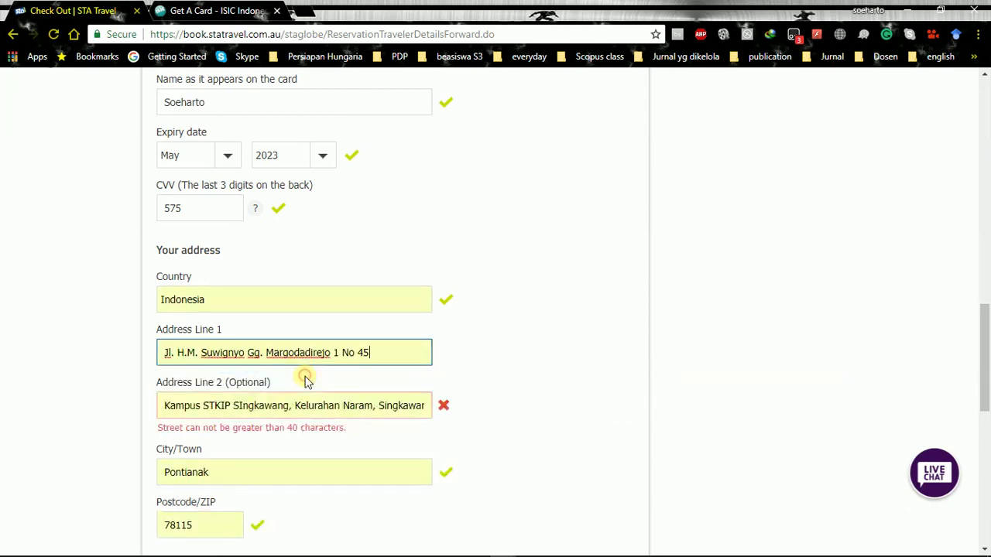
{"action": "left_click", "coordinate": [442, 408]}
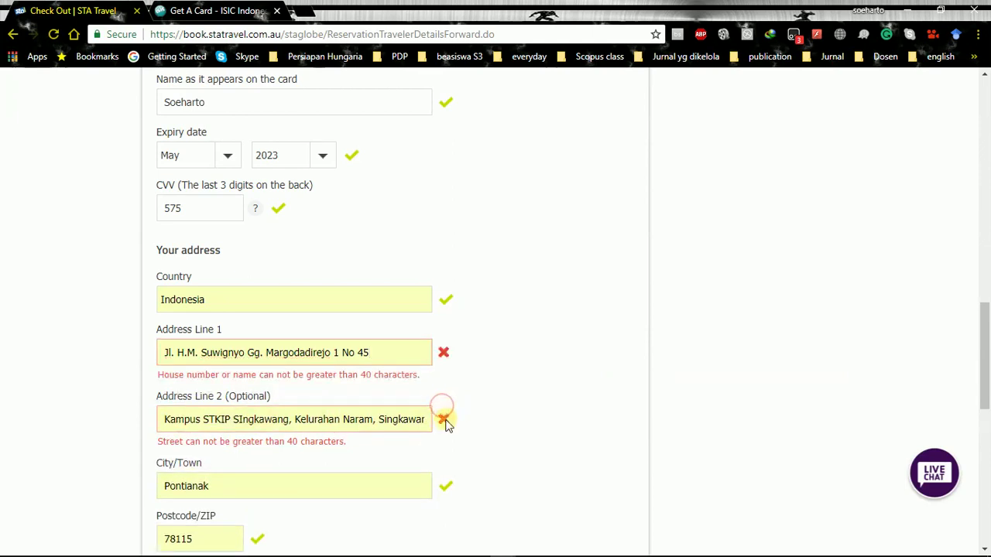
{"action": "left_click", "coordinate": [422, 421]}
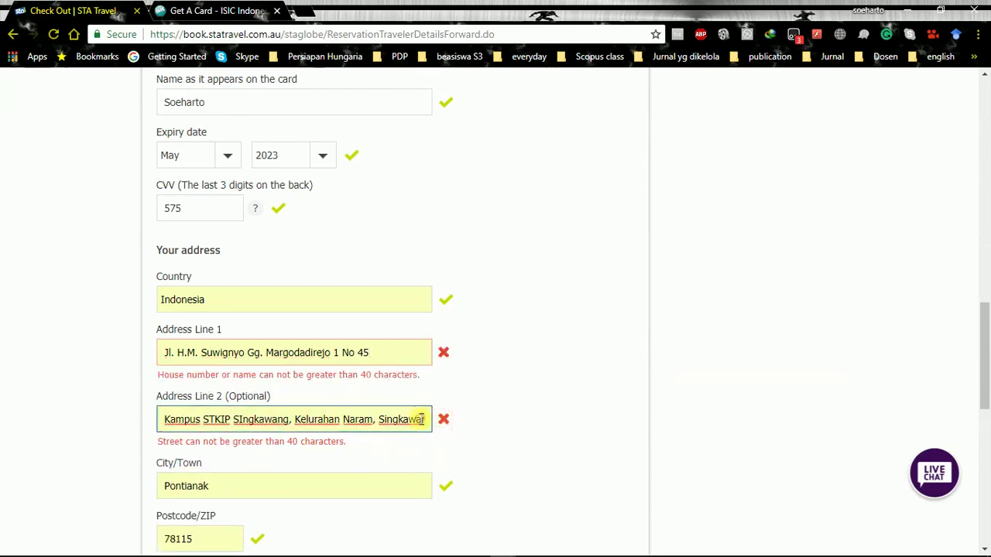
{"action": "key", "text": "ctrl+a"}
{"action": "key", "text": "BackSpace"}
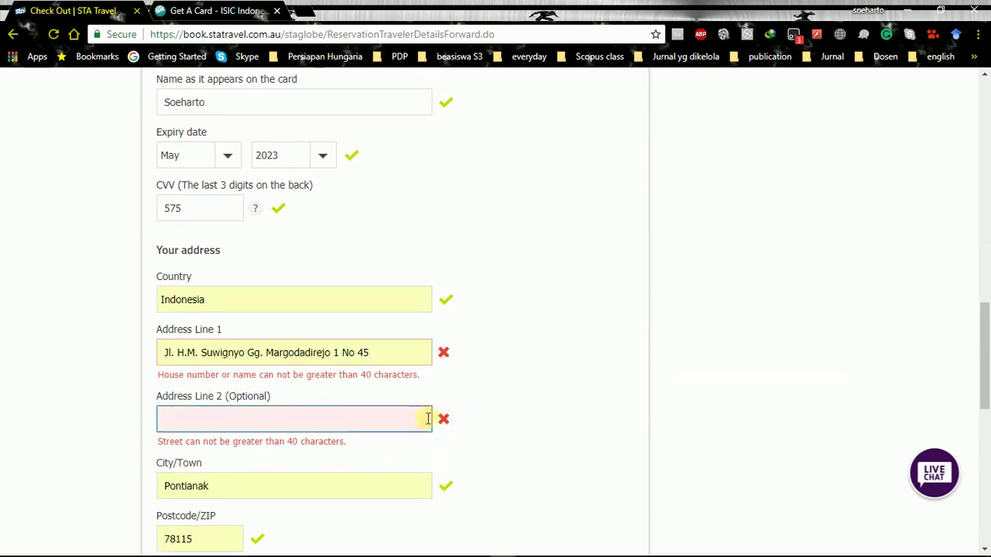
{"action": "left_click", "coordinate": [524, 407]}
Select and cut the overlong street address out of Address Line 1
{"action": "left_click", "coordinate": [387, 352]}
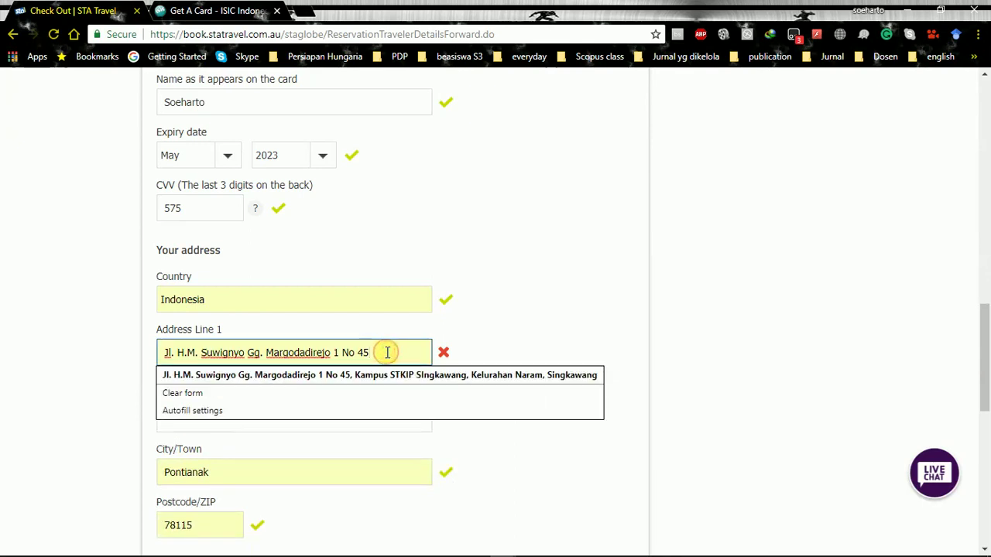
{"action": "key", "text": "Down"}
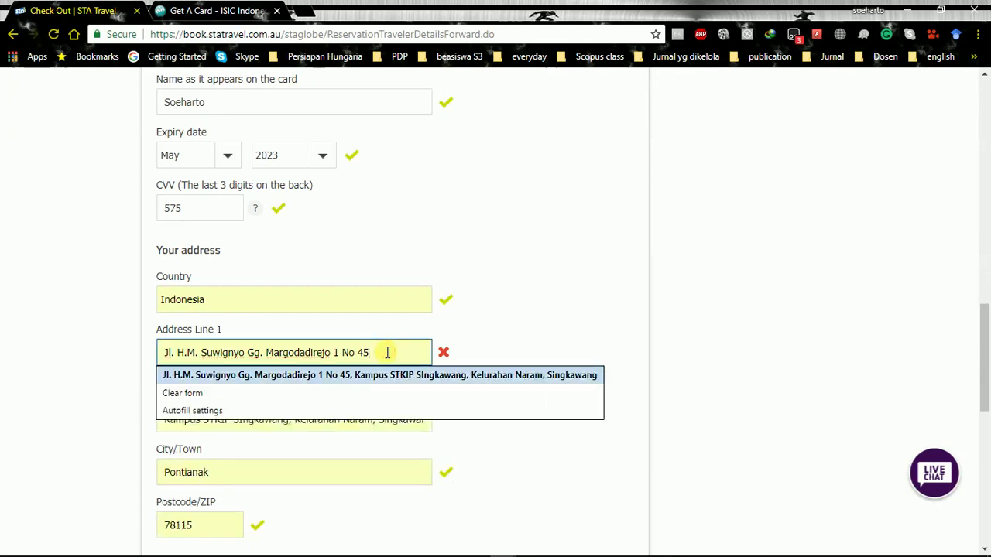
{"action": "left_click", "coordinate": [387, 353]}
{"action": "left_click", "coordinate": [387, 352]}
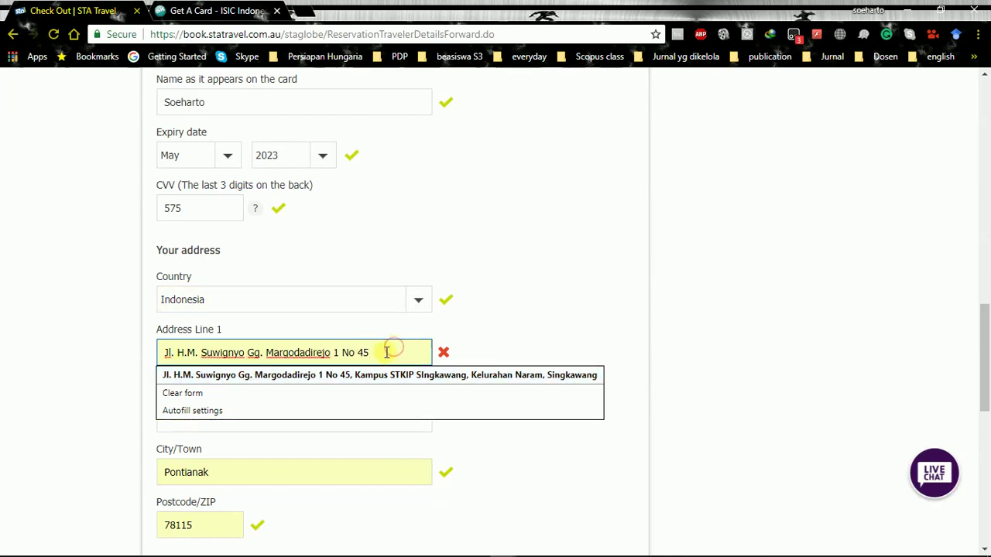
{"action": "left_click", "coordinate": [519, 342]}
{"action": "left_click", "coordinate": [378, 352]}
{"action": "left_click_drag", "start_coordinate": [376, 352], "coordinate": [167, 362]}
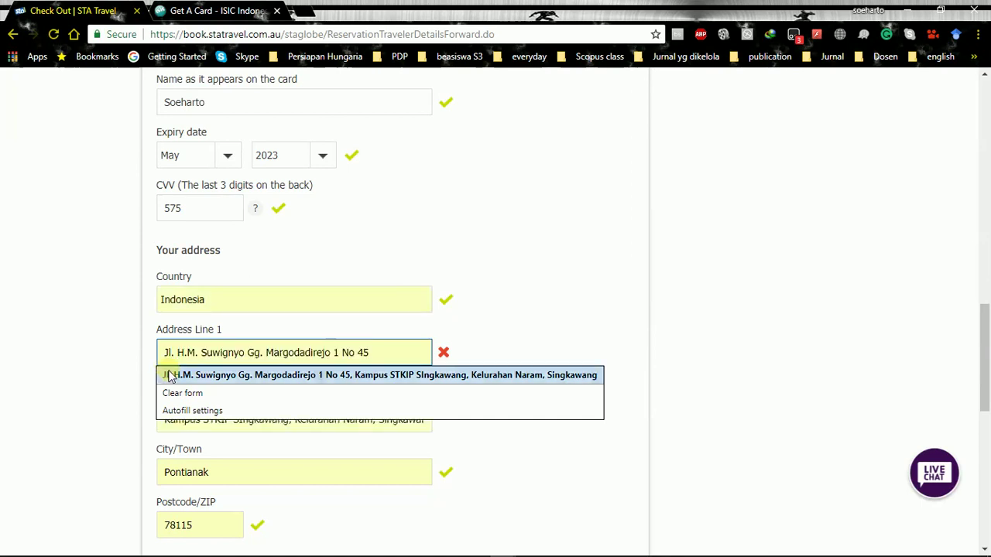
{"action": "left_click_drag", "start_coordinate": [368, 352], "coordinate": [160, 352]}
{"action": "key", "text": "ctrl+c"}
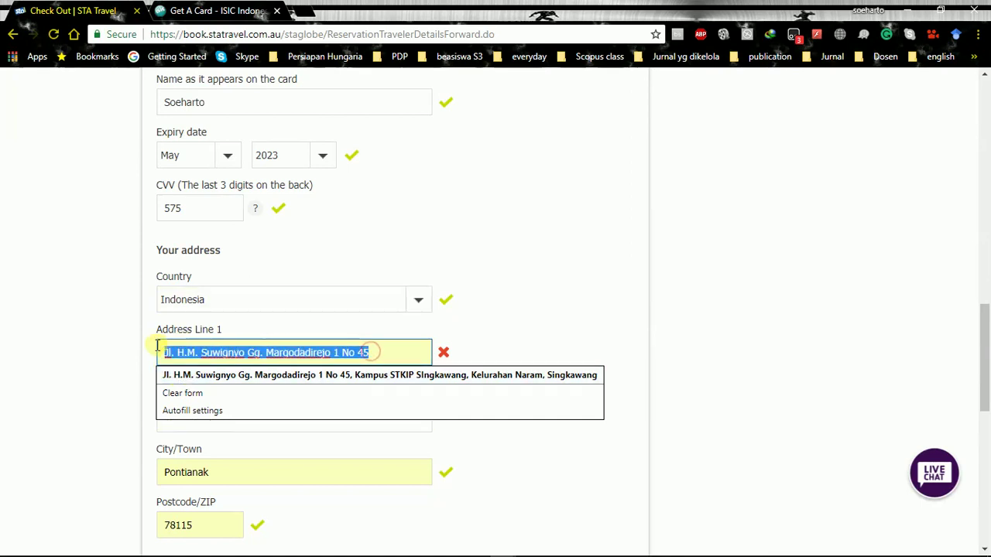
{"action": "right_click", "coordinate": [195, 352]}
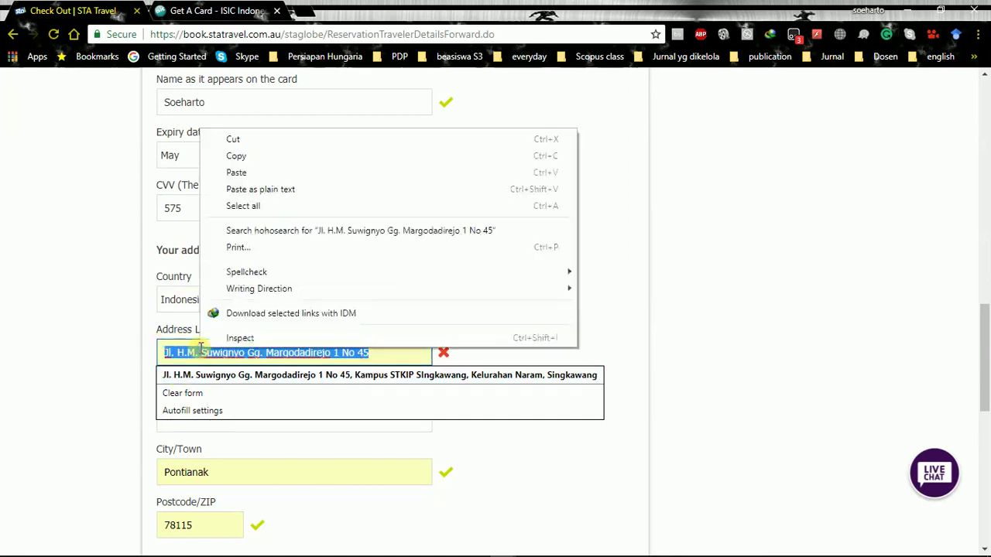
{"action": "left_click", "coordinate": [261, 140]}
Paste the street address back and trim the trailing house number to fit 40 characters
{"action": "left_click", "coordinate": [488, 372]}
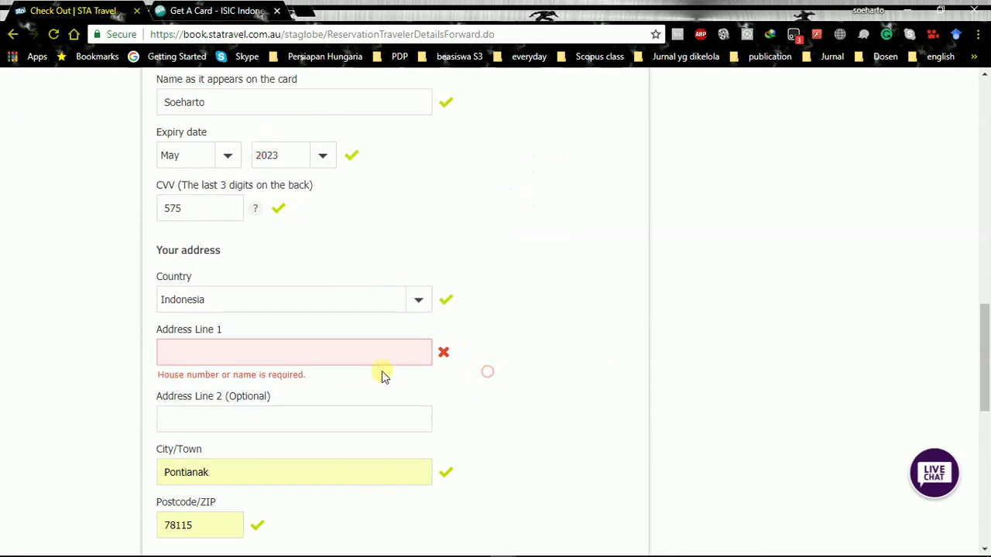
{"action": "left_click", "coordinate": [357, 343]}
{"action": "right_click", "coordinate": [360, 345]}
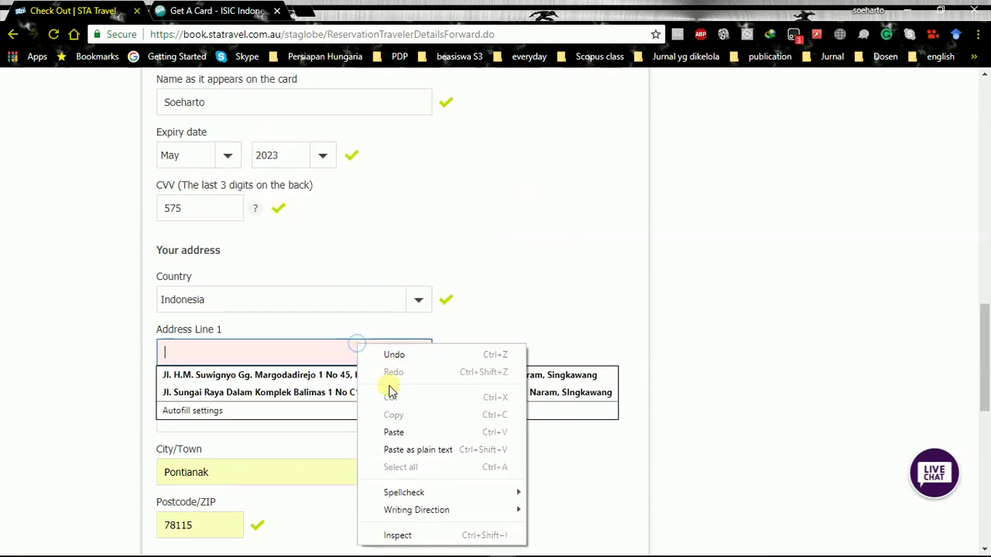
{"action": "left_click", "coordinate": [401, 428]}
{"action": "left_click", "coordinate": [491, 318]}
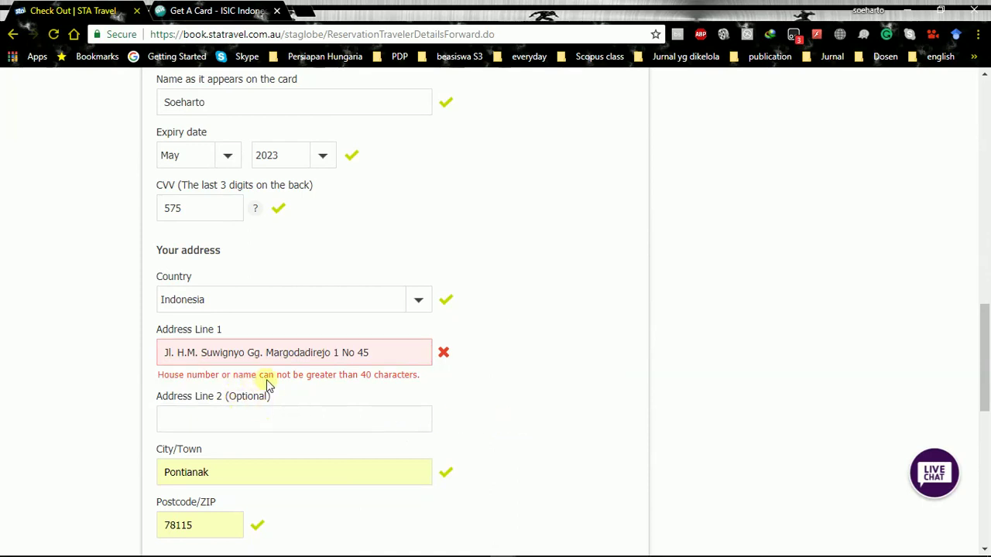
{"action": "left_click", "coordinate": [374, 352]}
{"action": "key", "text": "BackSpace"}
{"action": "key", "text": "BackSpace"}
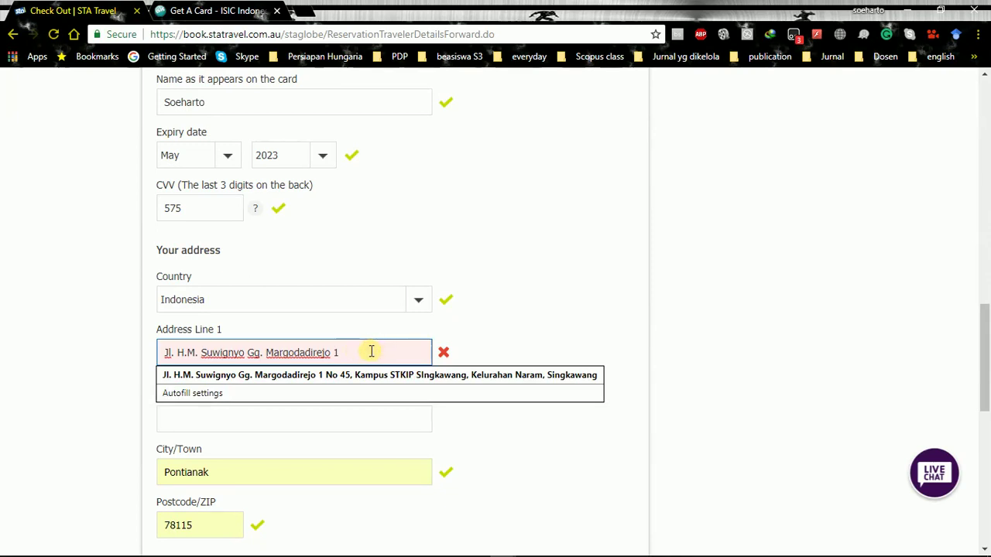
{"action": "left_click", "coordinate": [538, 341]}
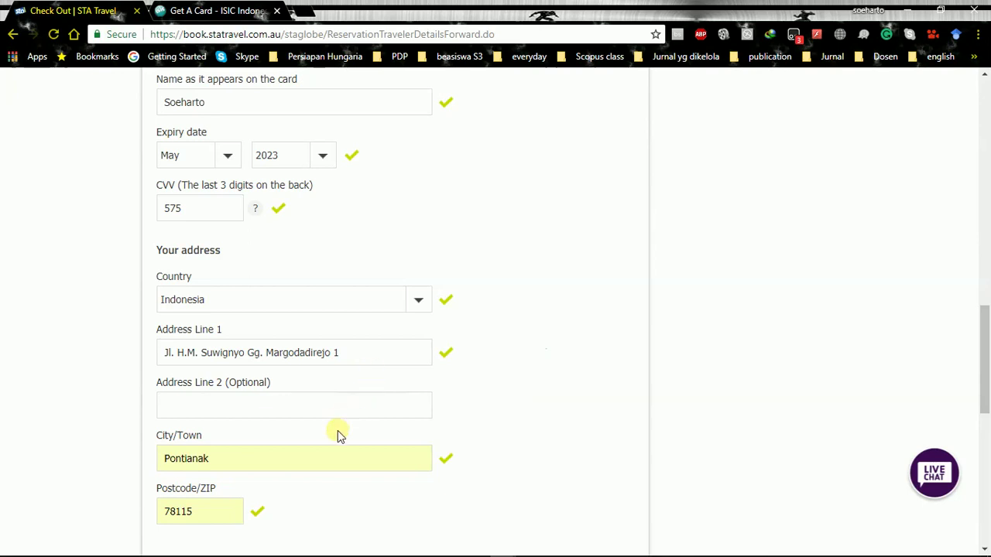
{"action": "scroll", "coordinate": [338, 435], "scroll_direction": "down", "scroll_amount": 1}
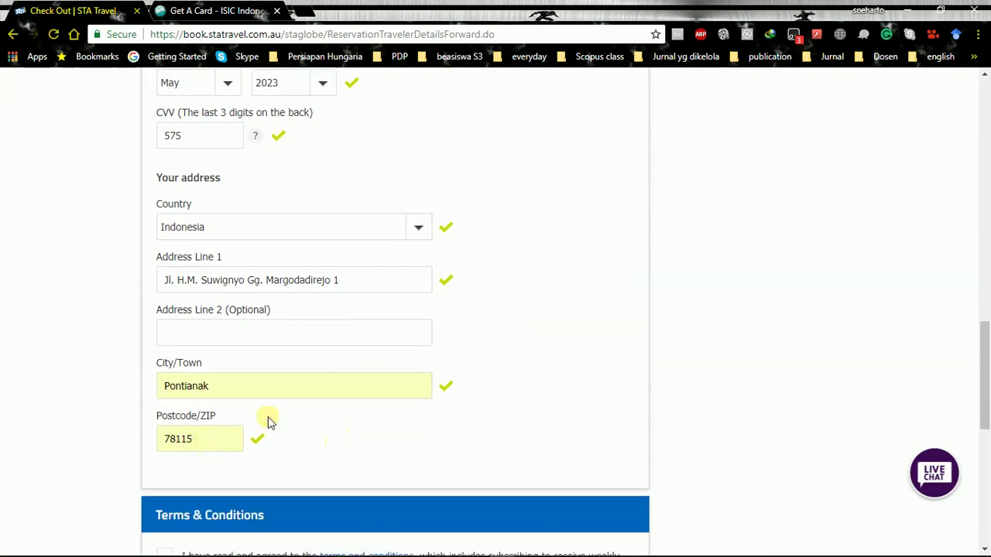
{"action": "scroll", "coordinate": [314, 432], "scroll_direction": "up", "scroll_amount": 2}
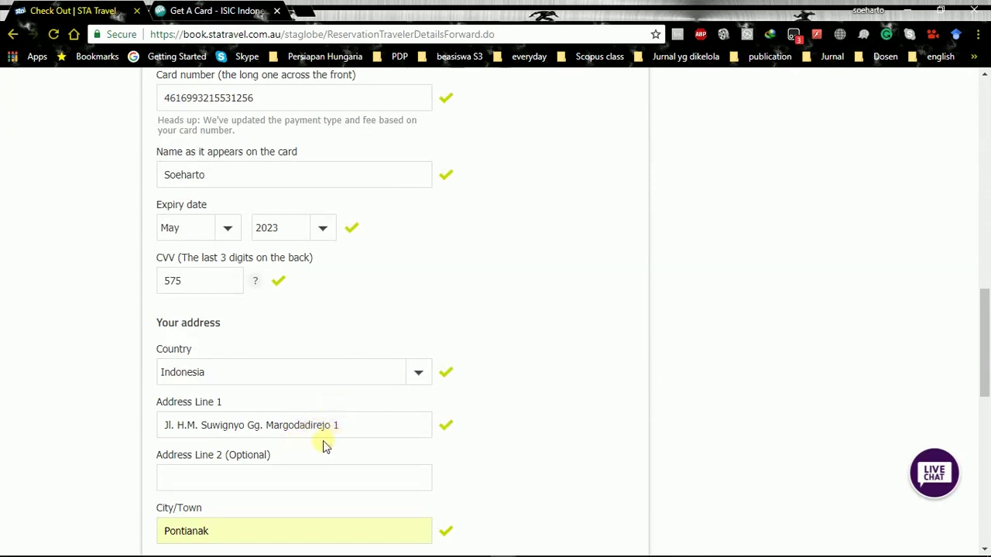
{"action": "scroll", "coordinate": [343, 435], "scroll_direction": "up", "scroll_amount": 2}
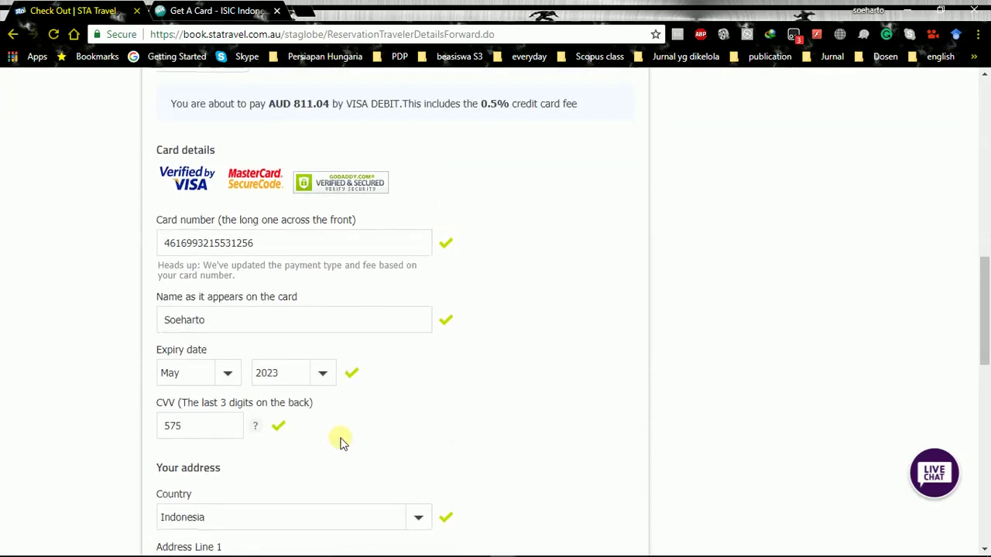
{"action": "scroll", "coordinate": [343, 442], "scroll_direction": "down", "scroll_amount": 5}
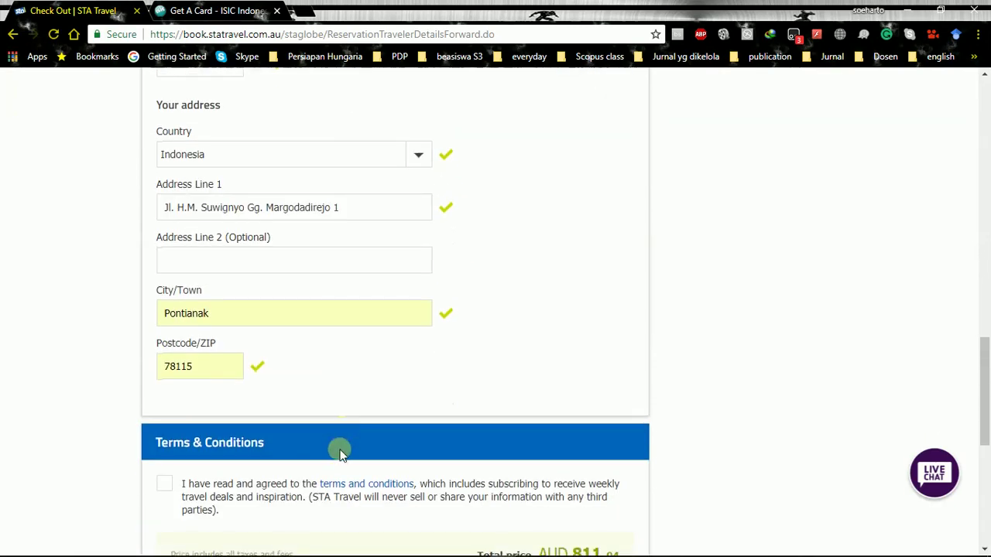
{"action": "scroll", "coordinate": [340, 454], "scroll_direction": "down", "scroll_amount": 4}
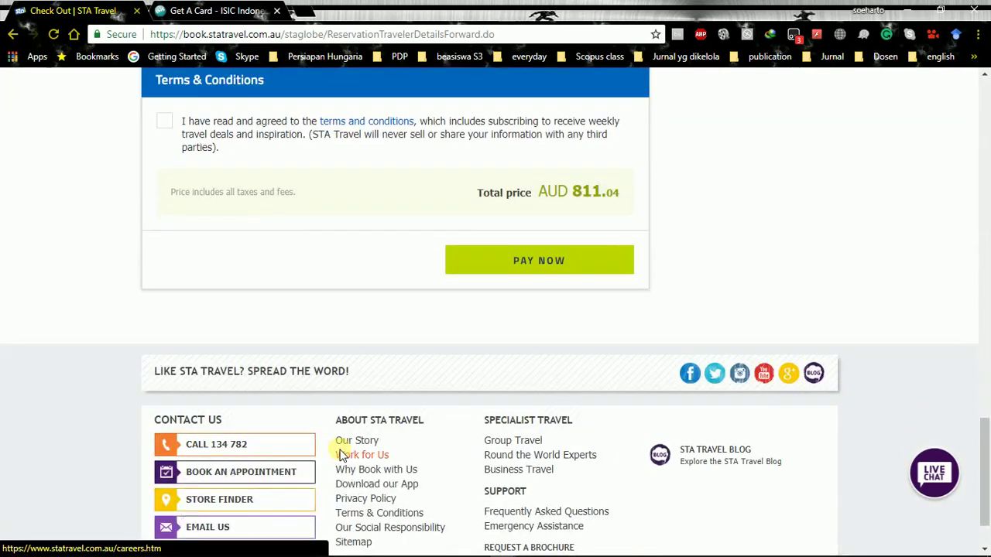
{"action": "scroll", "coordinate": [338, 453], "scroll_direction": "up", "scroll_amount": 3}
{"action": "scroll", "coordinate": [341, 457], "scroll_direction": "up", "scroll_amount": 9}
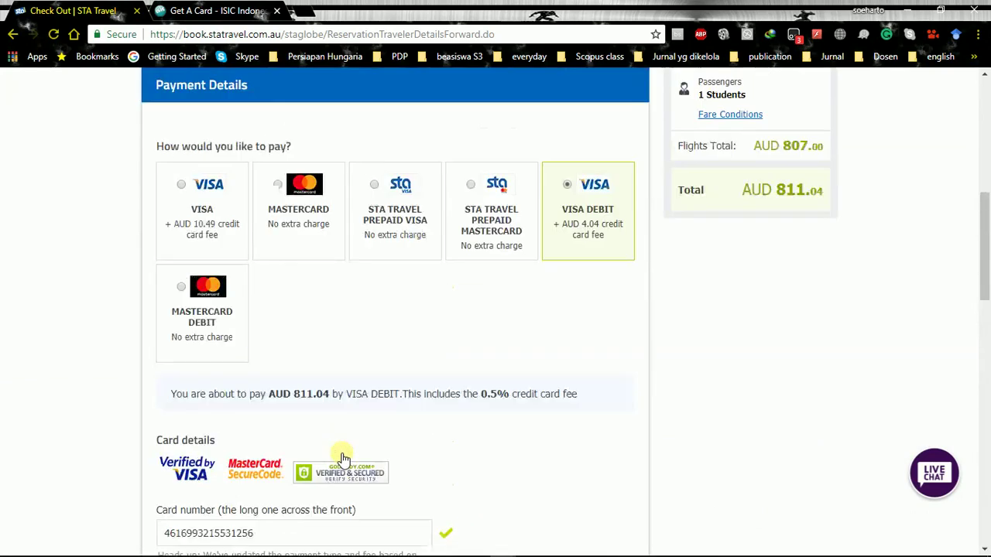
{"action": "scroll", "coordinate": [345, 459], "scroll_direction": "down", "scroll_amount": 8}
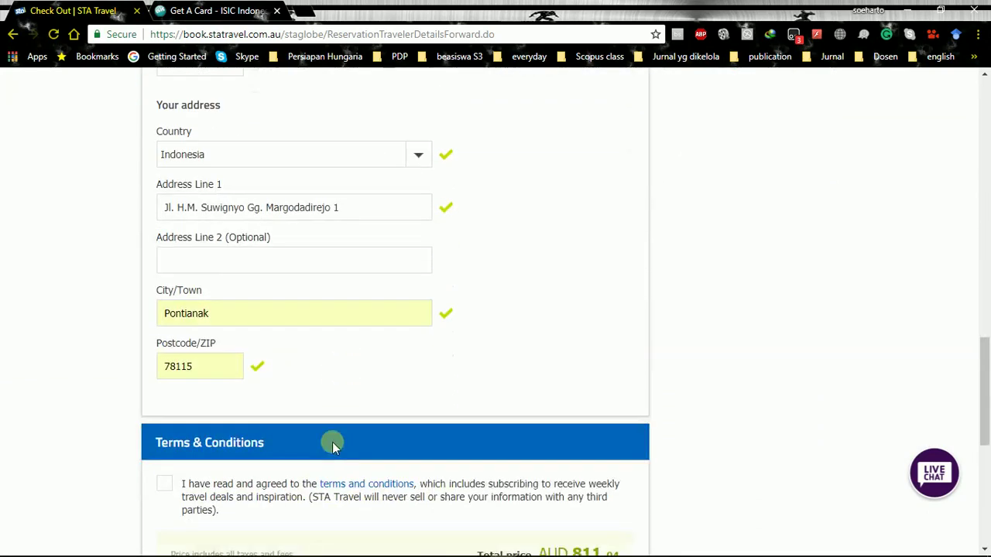
{"action": "scroll", "coordinate": [377, 341], "scroll_direction": "up", "scroll_amount": 3}
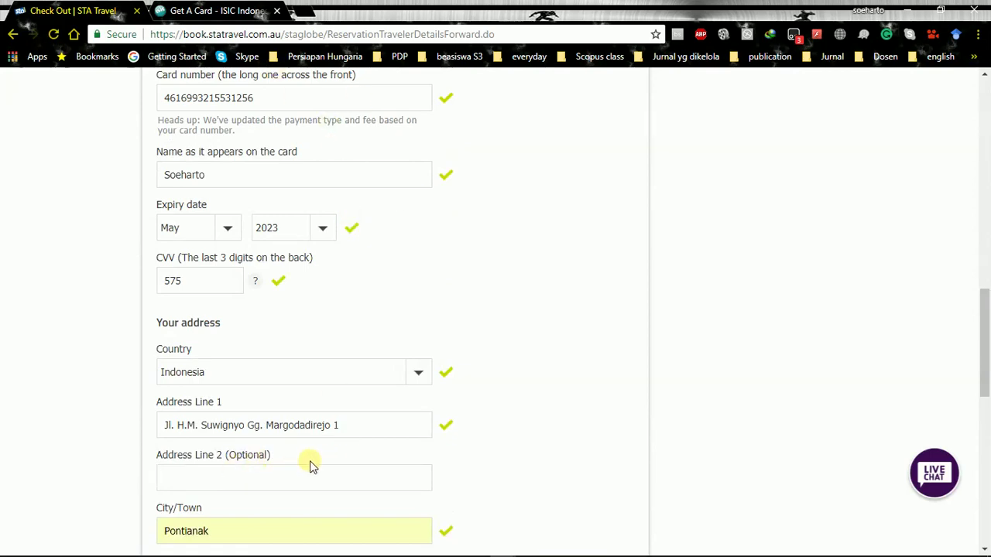
{"action": "scroll", "coordinate": [312, 467], "scroll_direction": "up", "scroll_amount": 3}
{"action": "scroll", "coordinate": [324, 469], "scroll_direction": "up", "scroll_amount": 3}
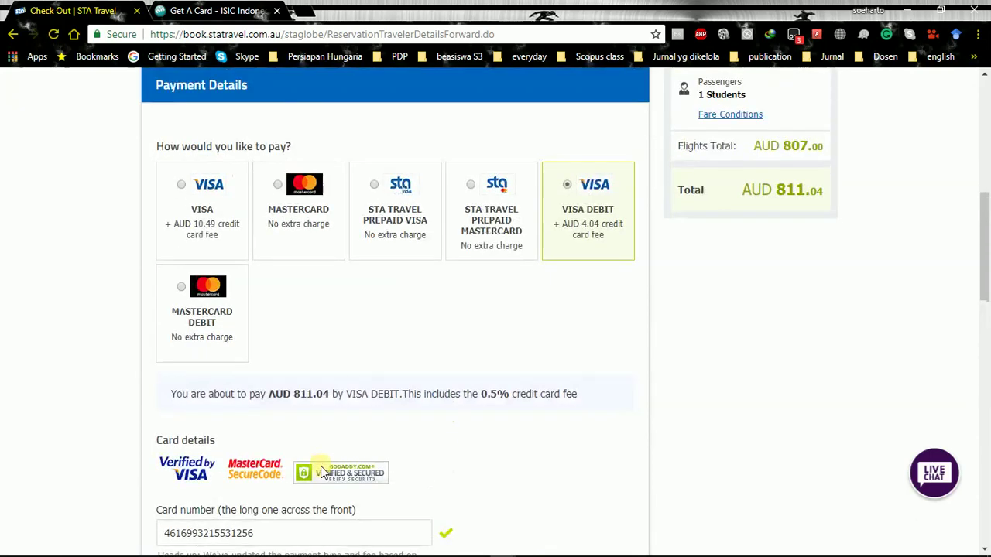
Keep VISA DEBIT as the payment method at AUD 811.04 after trying VISA and a no-fee option
{"action": "left_click", "coordinate": [234, 245]}
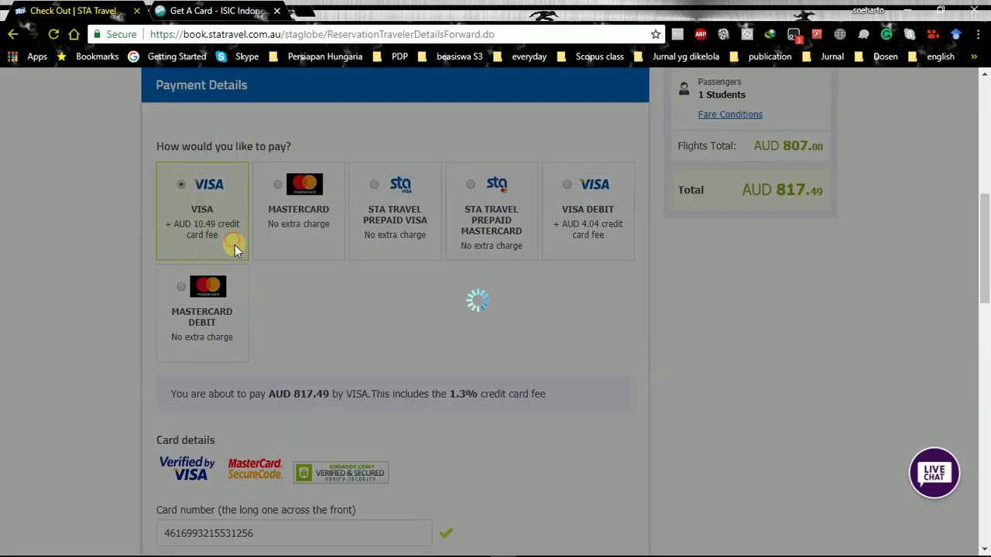
{"action": "left_click", "coordinate": [263, 224]}
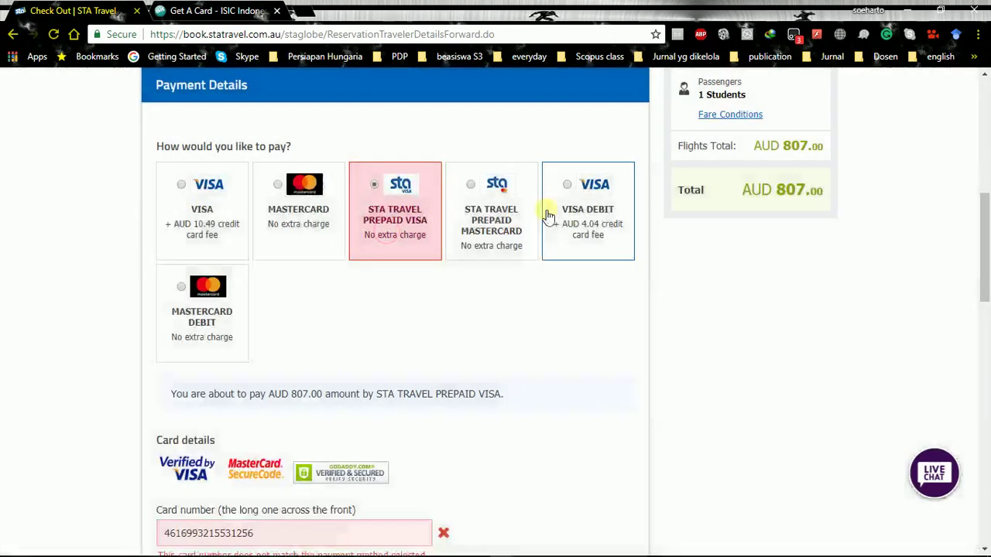
{"action": "left_click", "coordinate": [568, 199]}
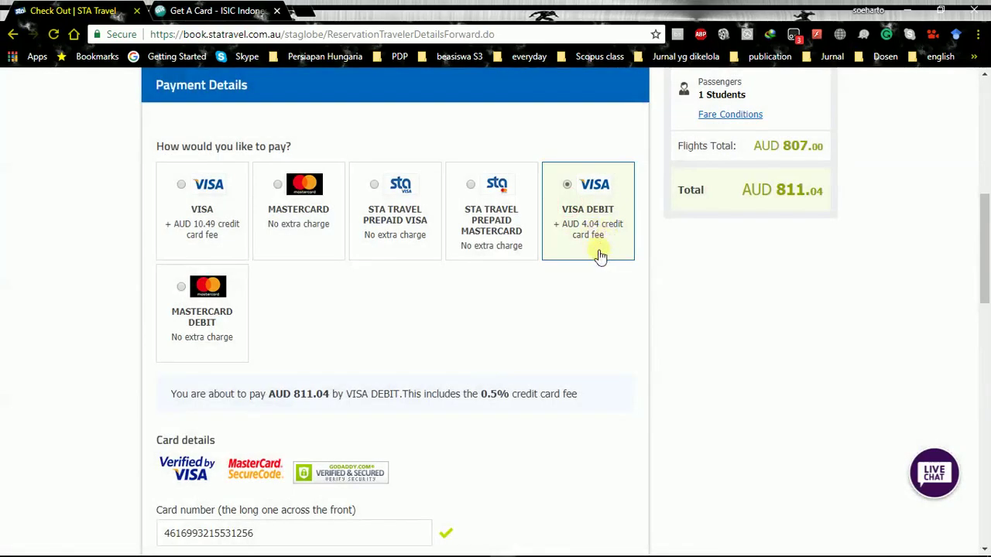
Accept the terms and conditions and submit the booking with PAY NOW
{"action": "scroll", "coordinate": [588, 248], "scroll_direction": "down", "scroll_amount": 4}
{"action": "scroll", "coordinate": [590, 248], "scroll_direction": "down", "scroll_amount": 8}
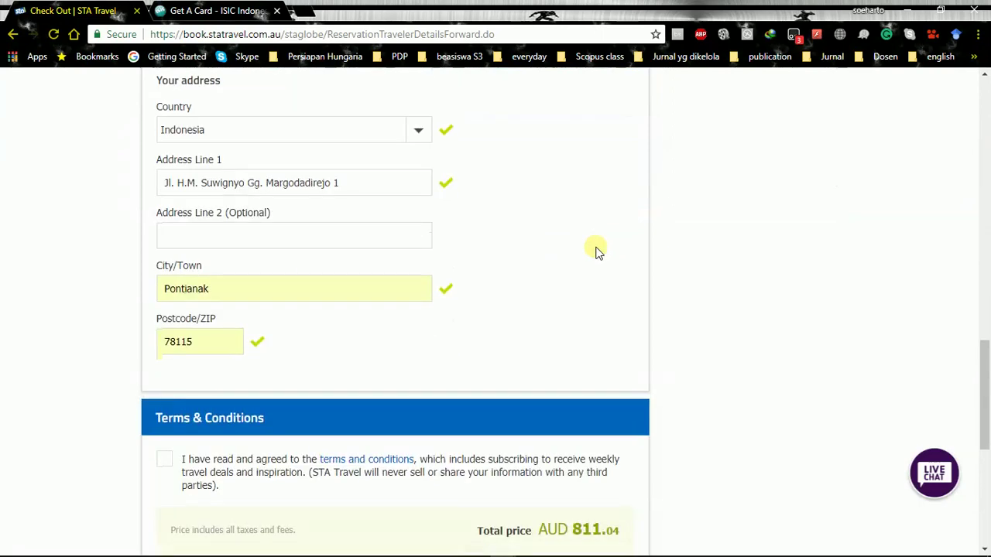
{"action": "left_click", "coordinate": [165, 170]}
{"action": "scroll", "coordinate": [448, 256], "scroll_direction": "up", "scroll_amount": 12}
{"action": "scroll", "coordinate": [450, 267], "scroll_direction": "up", "scroll_amount": 3}
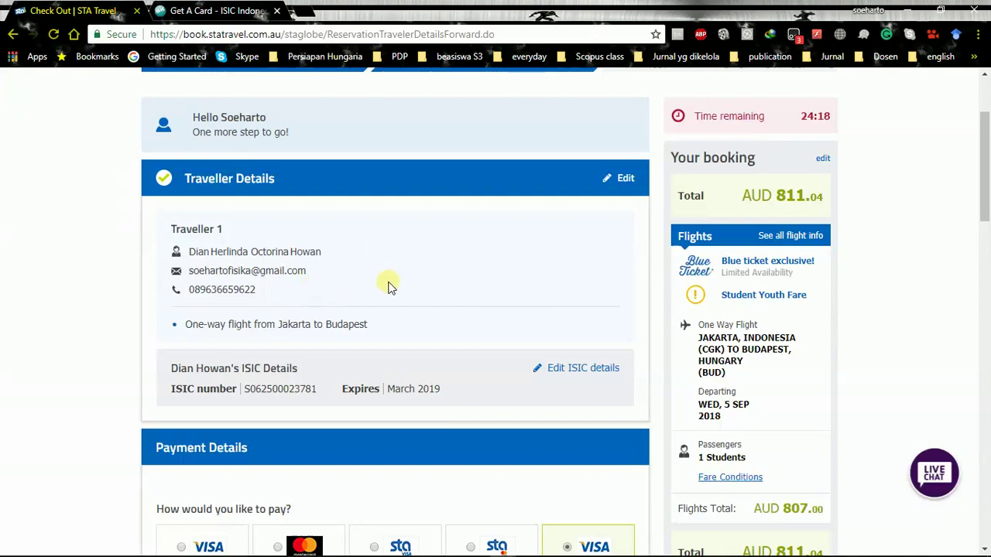
{"action": "scroll", "coordinate": [387, 284], "scroll_direction": "down", "scroll_amount": 15}
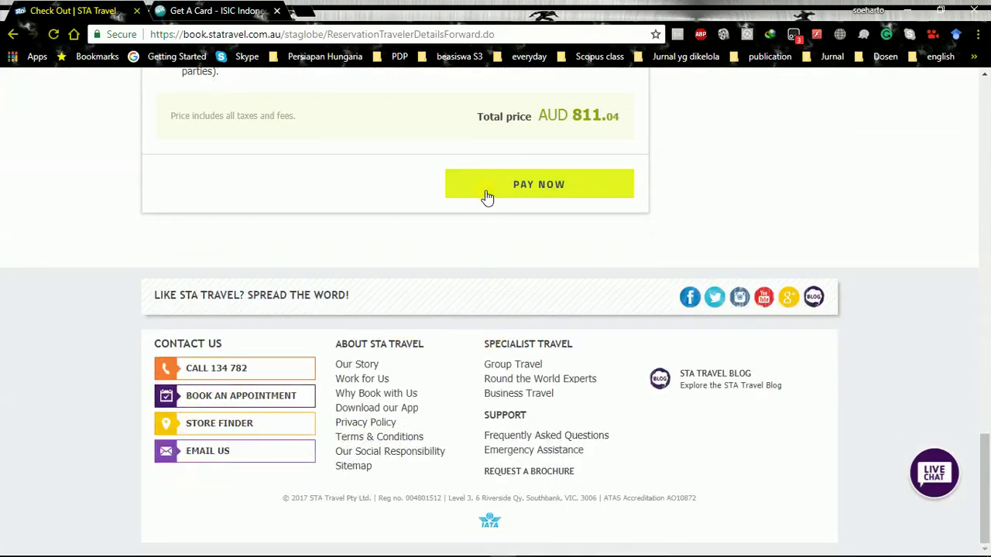
{"action": "left_click", "coordinate": [487, 194]}
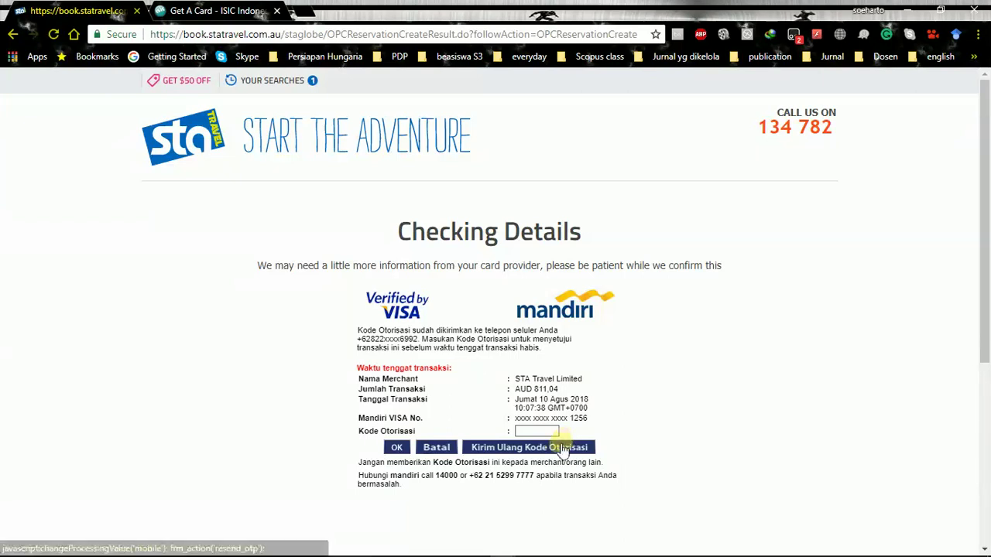
Resend the authorisation code via Kirim Ulang Kode Otorisasi and confirm with OK
{"action": "left_click", "coordinate": [564, 445]}
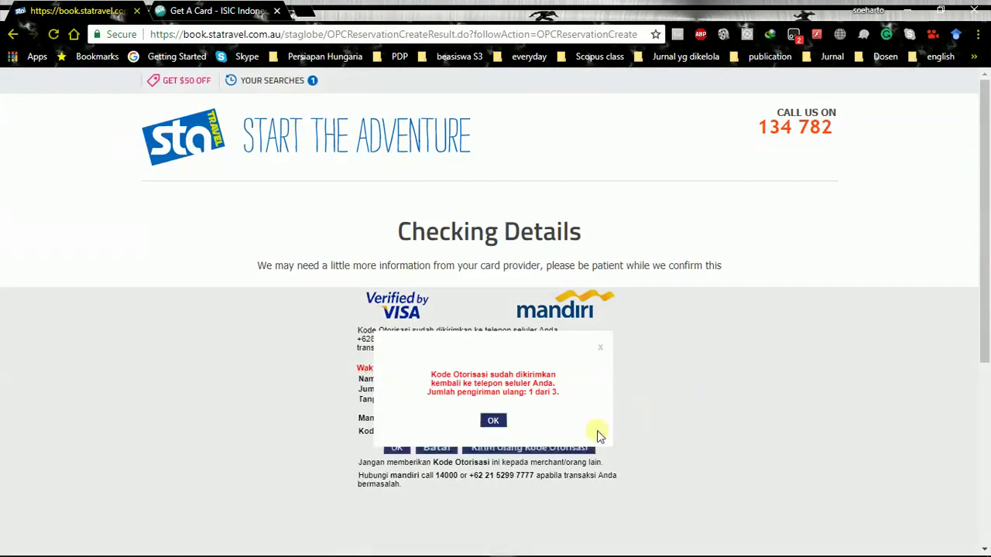
{"action": "left_click", "coordinate": [494, 422]}
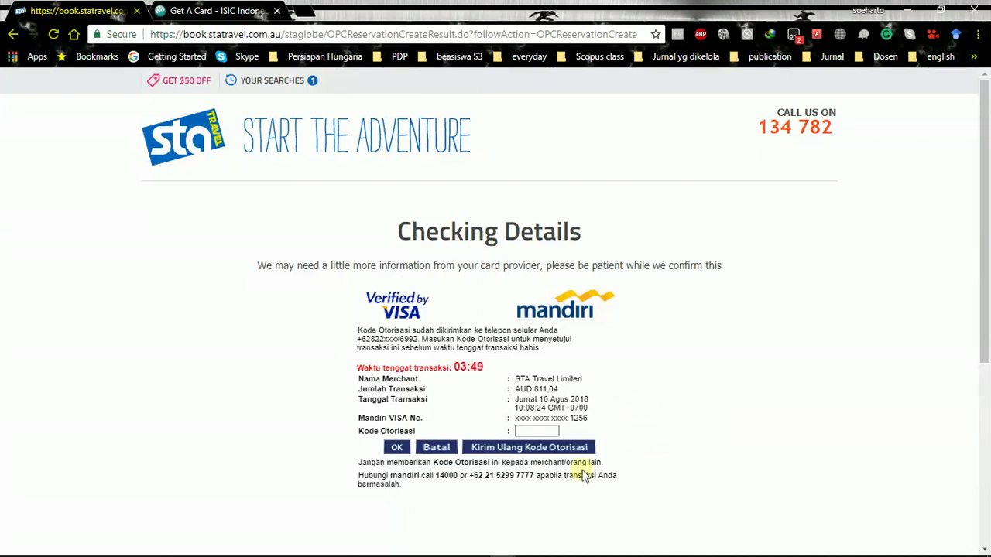
Resend the Mandiri authorisation code a second time and confirm the 2 of 3 notice
{"action": "left_click", "coordinate": [555, 449]}
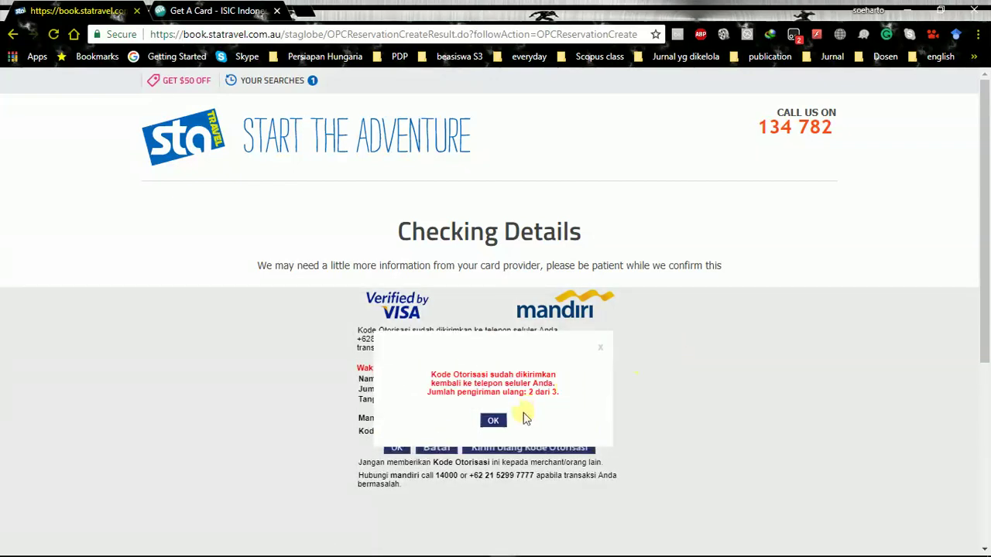
{"action": "left_click", "coordinate": [493, 422]}
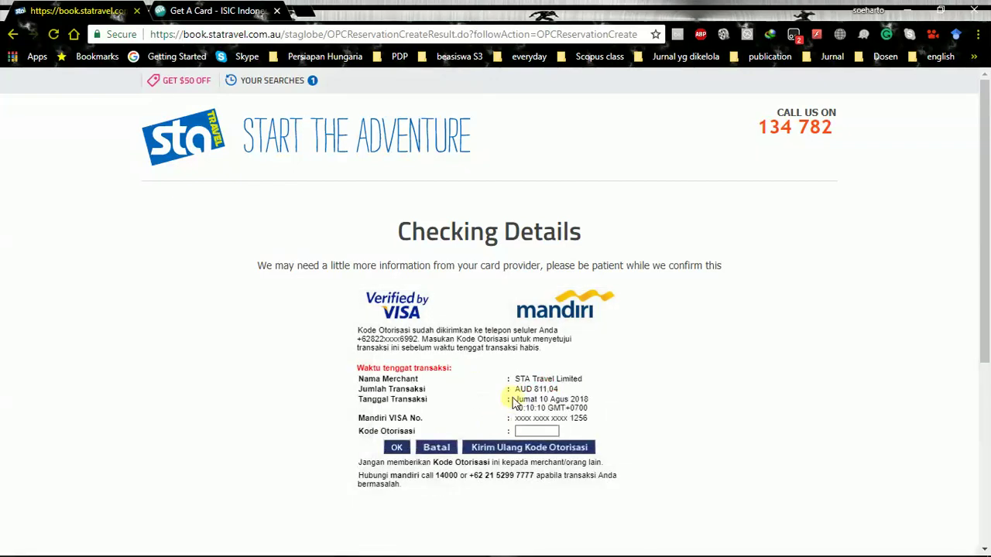
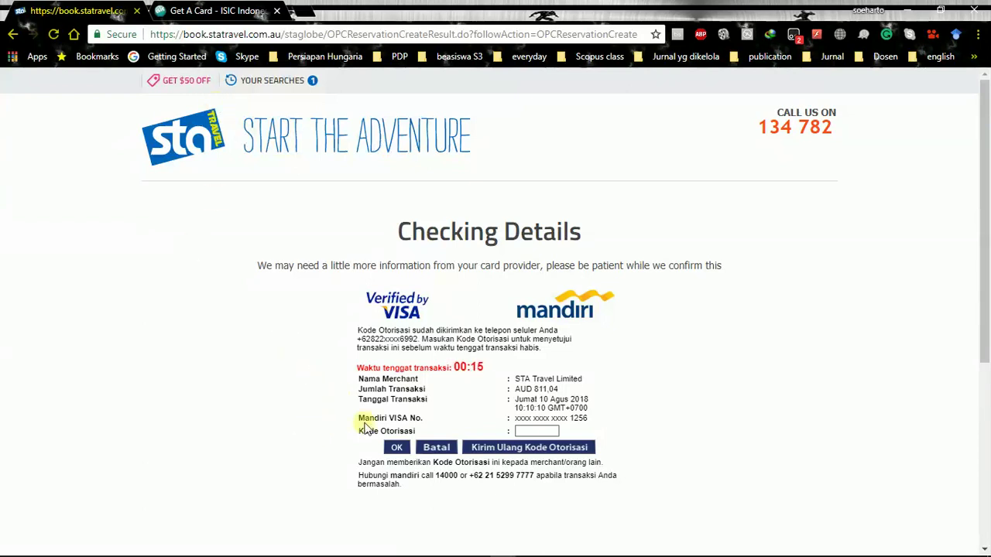
Enter the SMS authorisation code for the AUD 811.04 payment and submit it
{"action": "left_click", "coordinate": [540, 429]}
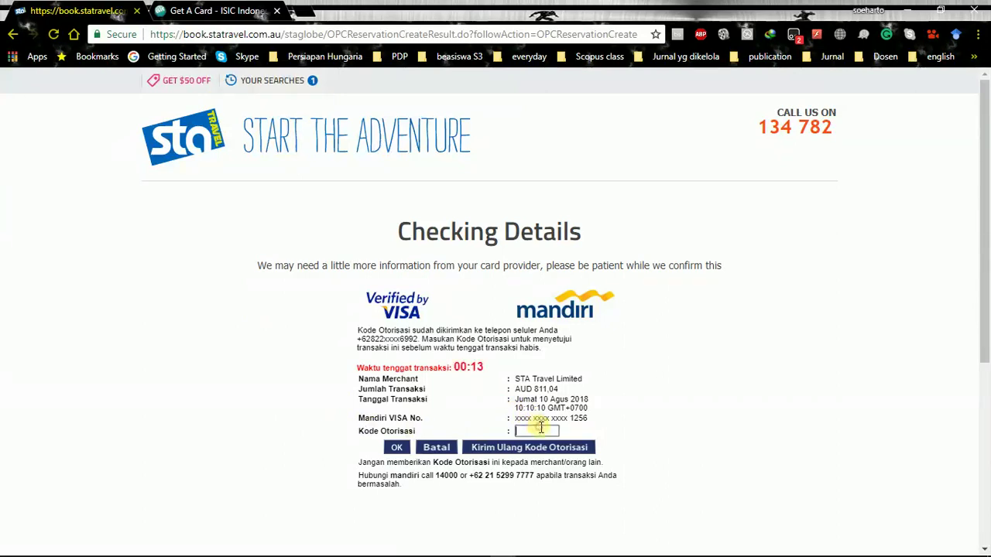
{"action": "type", "text": "••"}
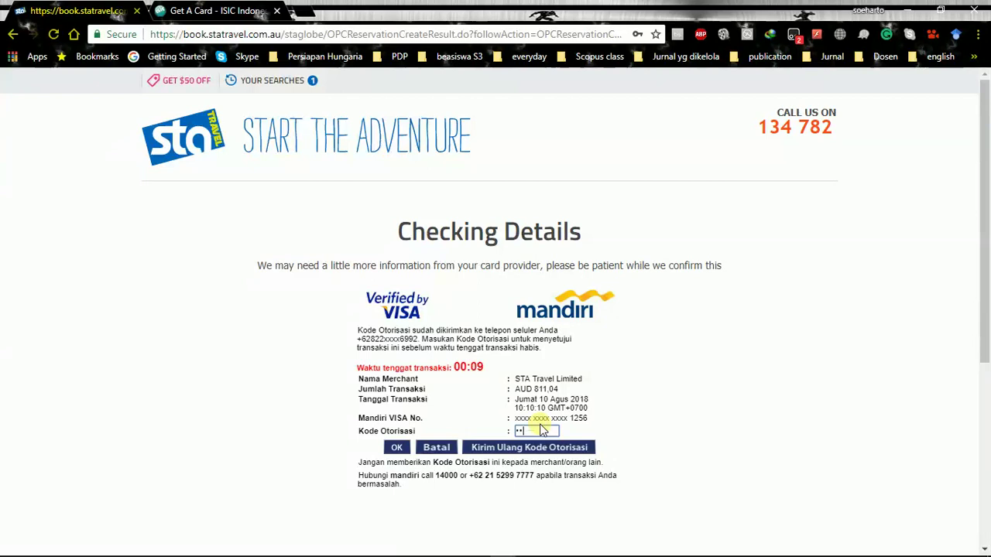
{"action": "type", "text": "••••"}
{"action": "left_click", "coordinate": [398, 449]}
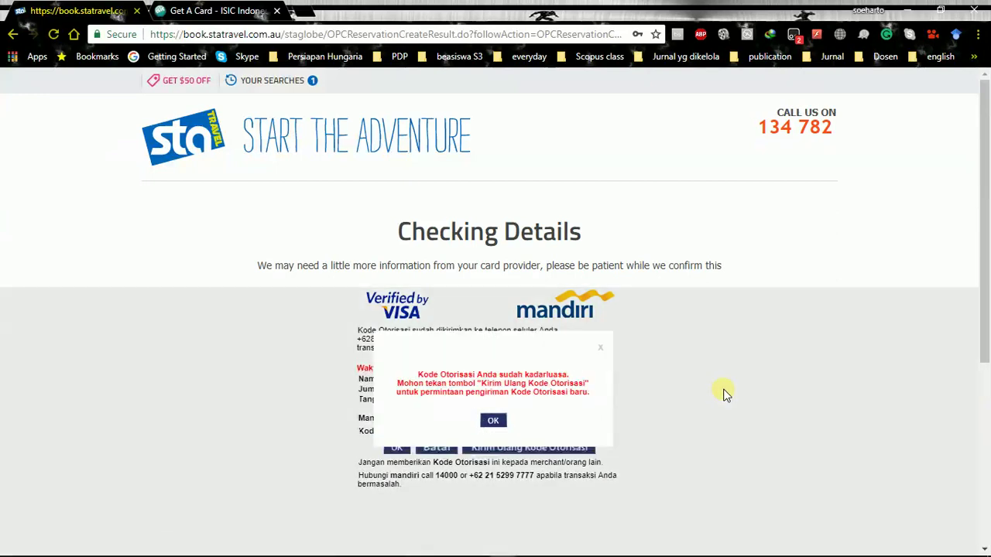
Dismiss the expired-code message and have the bank resend the authorisation code twice
{"action": "left_click", "coordinate": [492, 419]}
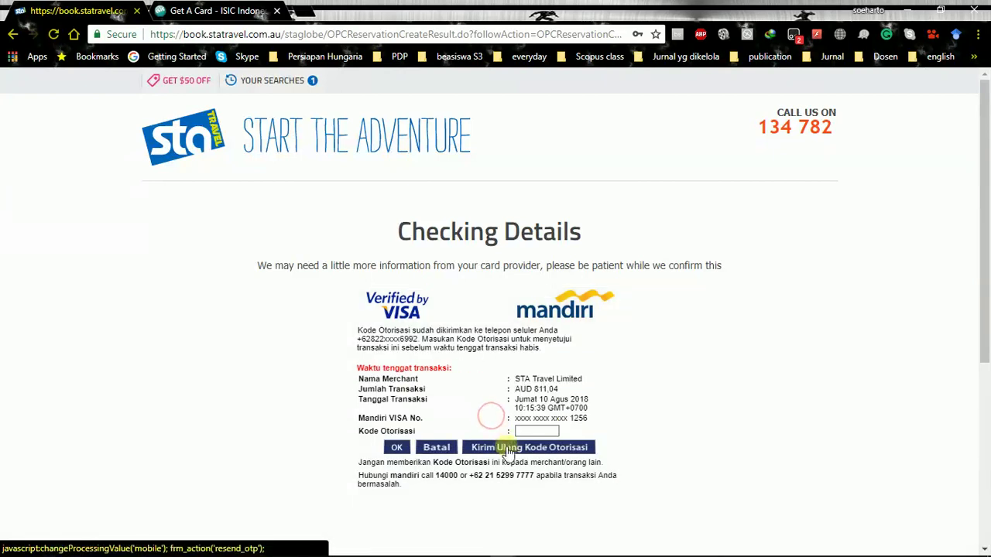
{"action": "left_click", "coordinate": [507, 453]}
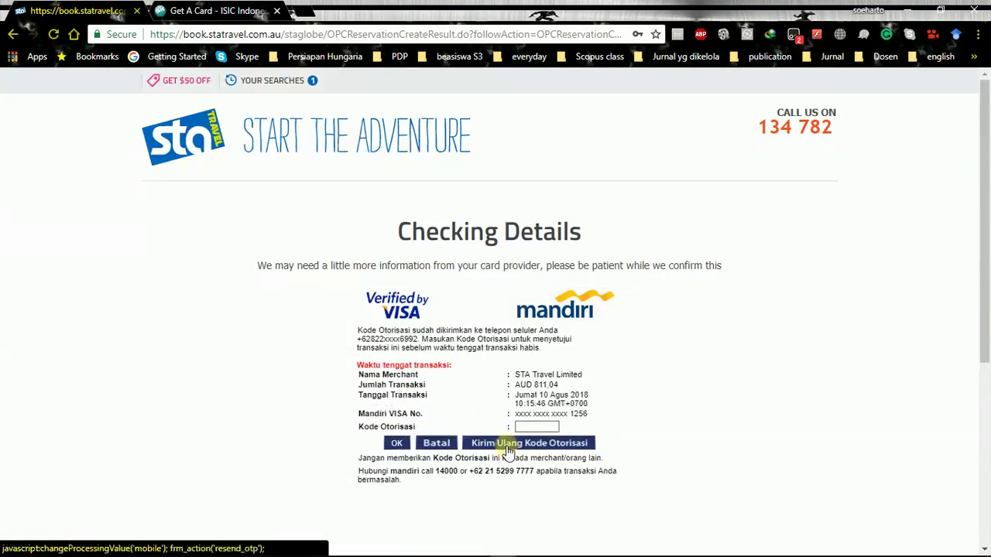
{"action": "left_click", "coordinate": [507, 451]}
{"action": "left_click", "coordinate": [493, 419]}
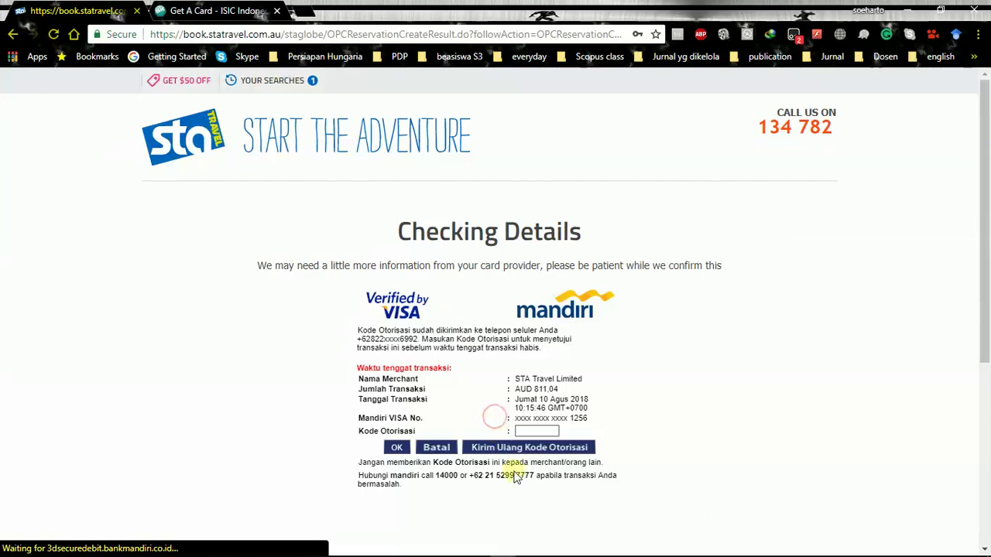
{"action": "left_click", "coordinate": [516, 448]}
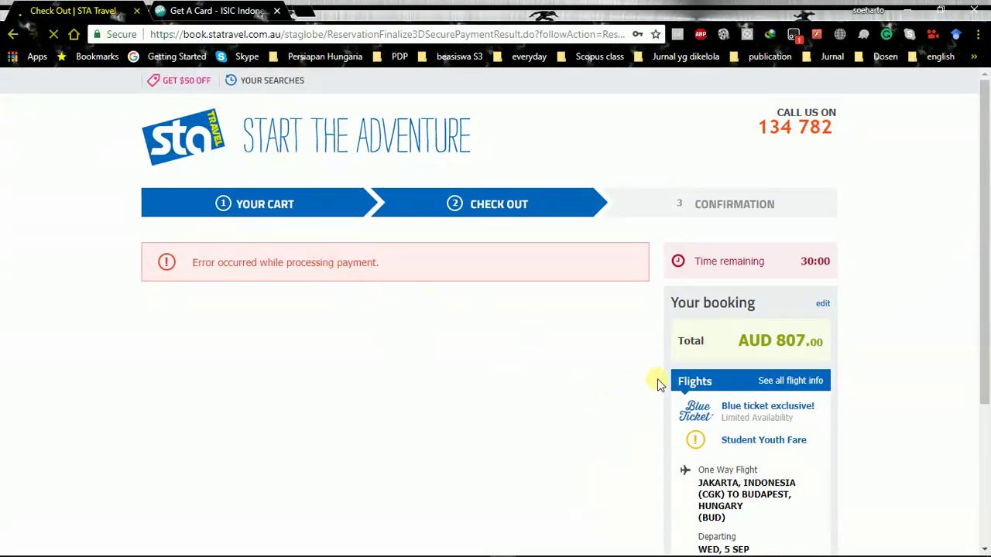
Re-enter the card number in the checkout's Card details section
{"action": "scroll", "coordinate": [662, 387], "scroll_direction": "down", "scroll_amount": 3}
{"action": "scroll", "coordinate": [664, 414], "scroll_direction": "up", "scroll_amount": 2}
{"action": "scroll", "coordinate": [664, 416], "scroll_direction": "up", "scroll_amount": 1}
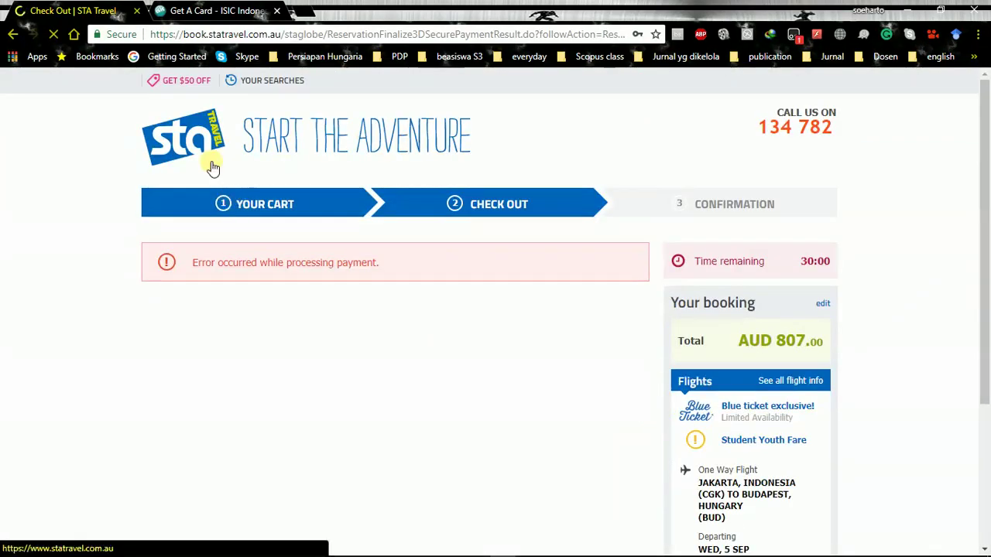
{"action": "scroll", "coordinate": [329, 334], "scroll_direction": "down", "scroll_amount": 3}
{"action": "scroll", "coordinate": [335, 331], "scroll_direction": "up", "scroll_amount": 1}
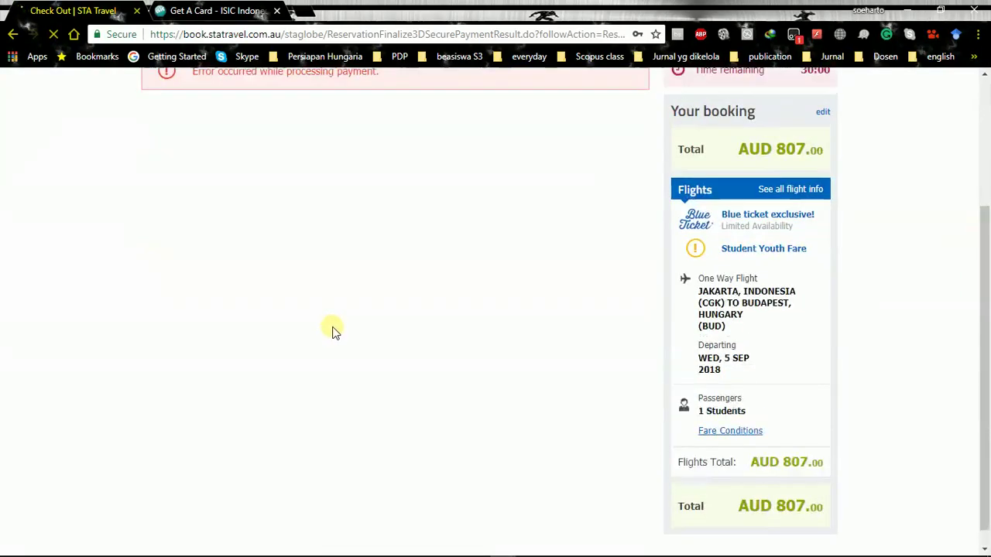
{"action": "scroll", "coordinate": [335, 331], "scroll_direction": "up", "scroll_amount": 3}
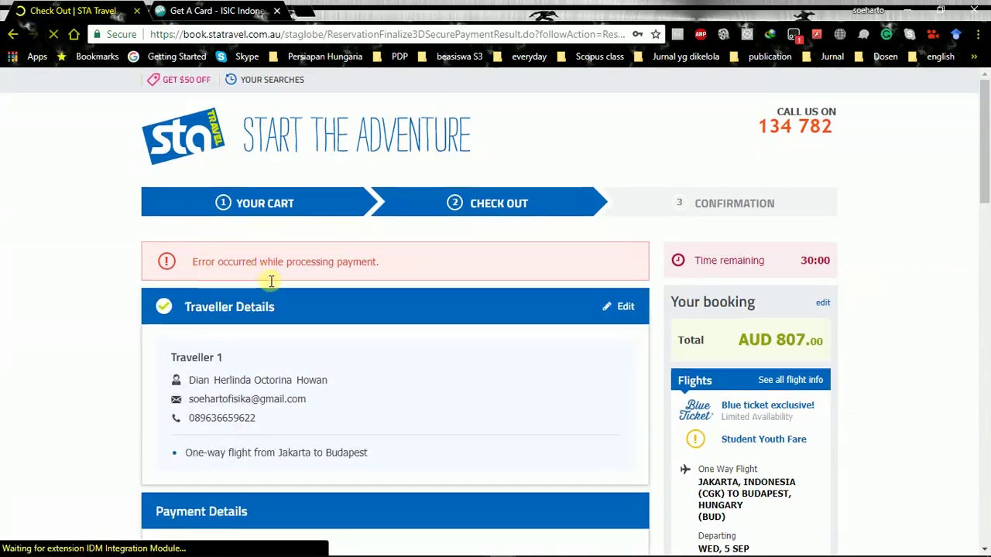
{"action": "scroll", "coordinate": [246, 250], "scroll_direction": "down", "scroll_amount": 5}
{"action": "scroll", "coordinate": [583, 270], "scroll_direction": "down", "scroll_amount": 6}
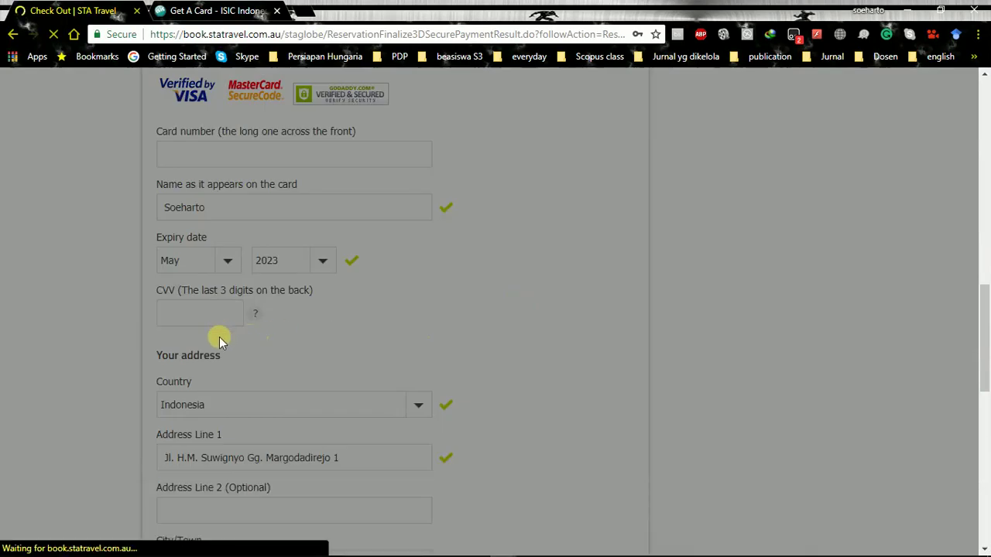
{"action": "left_click", "coordinate": [326, 153]}
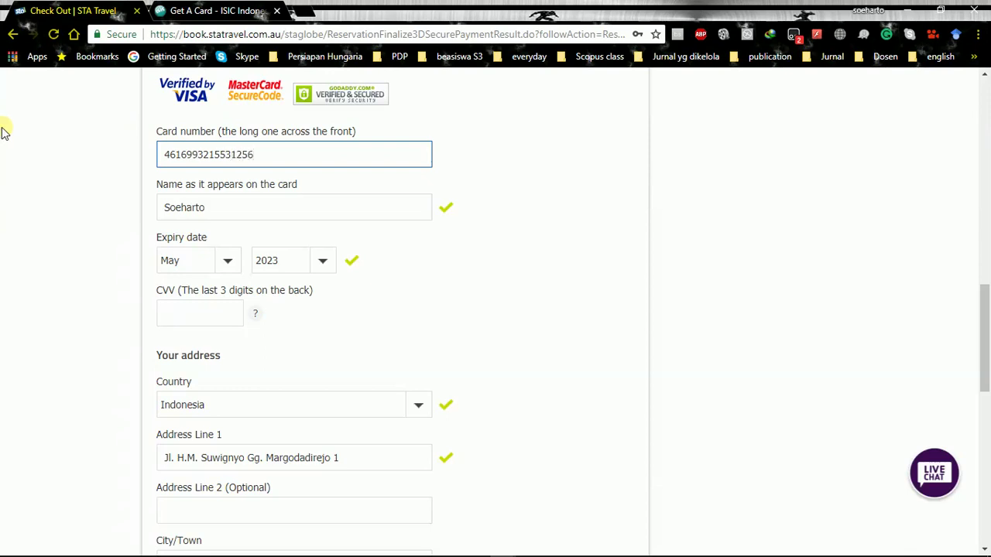
{"action": "left_click", "coordinate": [518, 341]}
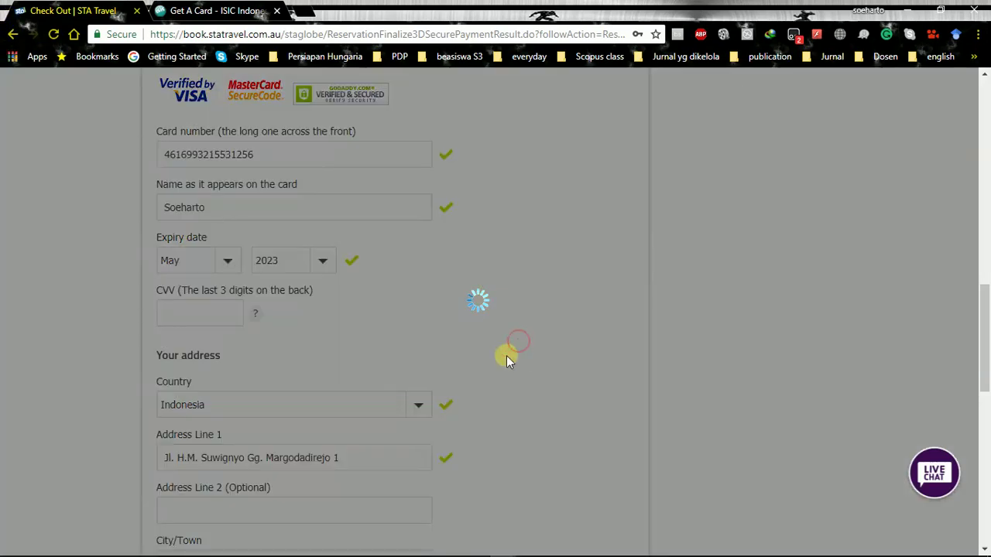
Re-enter the card's CVV and scroll down to Terms & Conditions
{"action": "scroll", "coordinate": [302, 317], "scroll_direction": "down", "scroll_amount": 1}
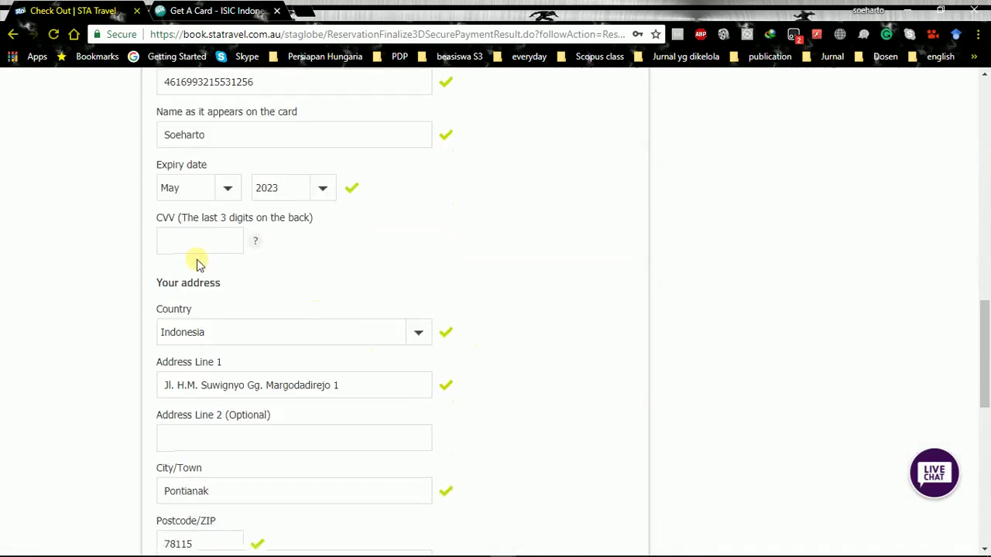
{"action": "left_click", "coordinate": [213, 241]}
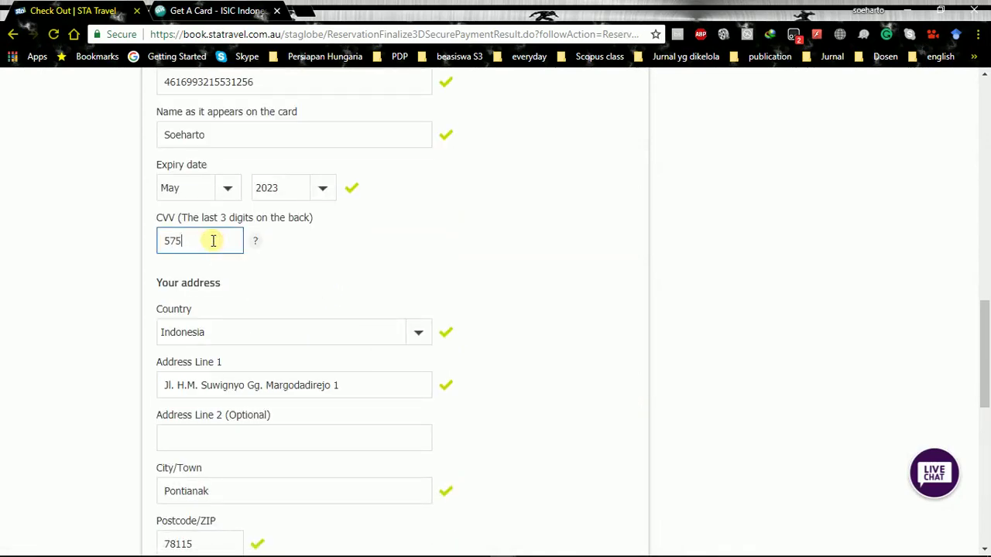
{"action": "left_click", "coordinate": [312, 290]}
{"action": "scroll", "coordinate": [315, 299], "scroll_direction": "down", "scroll_amount": 4}
{"action": "scroll", "coordinate": [312, 299], "scroll_direction": "down", "scroll_amount": 1}
{"action": "scroll", "coordinate": [310, 296], "scroll_direction": "up", "scroll_amount": 1}
{"action": "scroll", "coordinate": [310, 307], "scroll_direction": "down", "scroll_amount": 1}
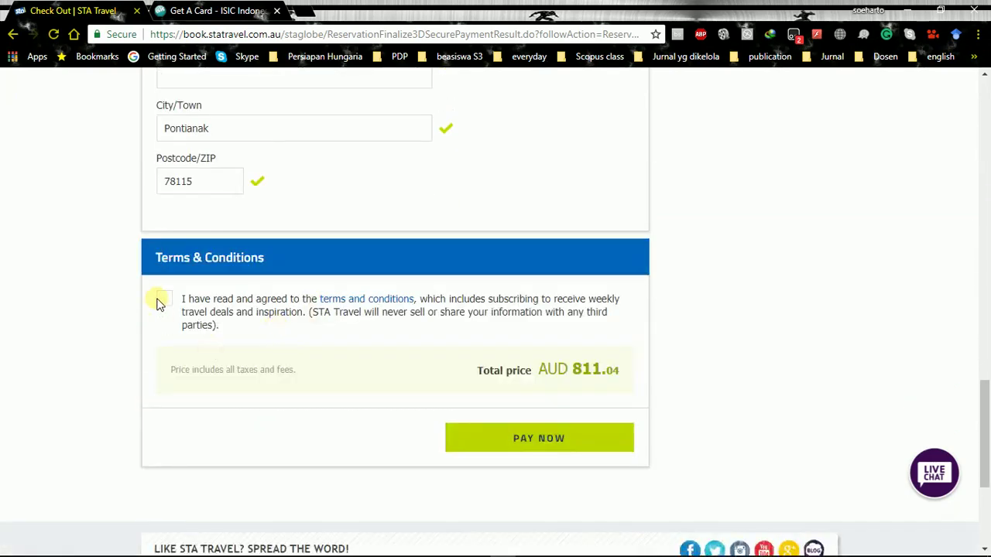
Accept the terms and conditions and submit the AUD 811.04 card payment
{"action": "left_click", "coordinate": [160, 302]}
{"action": "scroll", "coordinate": [374, 300], "scroll_direction": "up", "scroll_amount": 14}
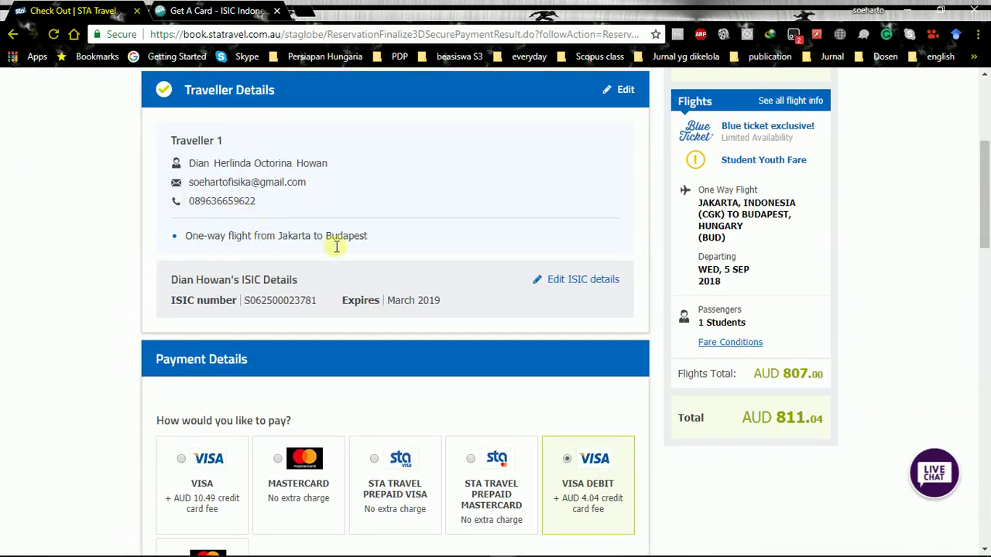
{"action": "scroll", "coordinate": [552, 277], "scroll_direction": "down", "scroll_amount": 3}
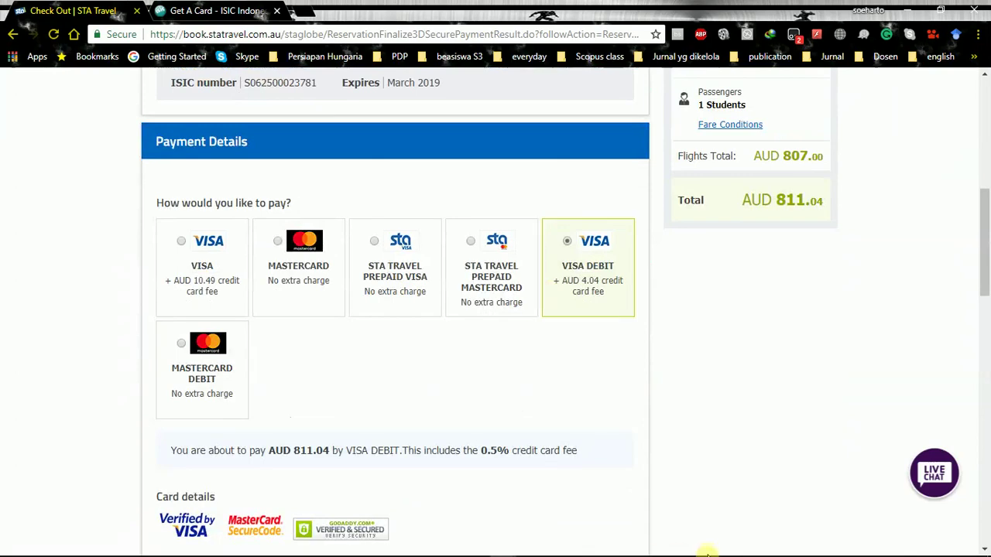
{"action": "scroll", "coordinate": [561, 358], "scroll_direction": "down", "scroll_amount": 10}
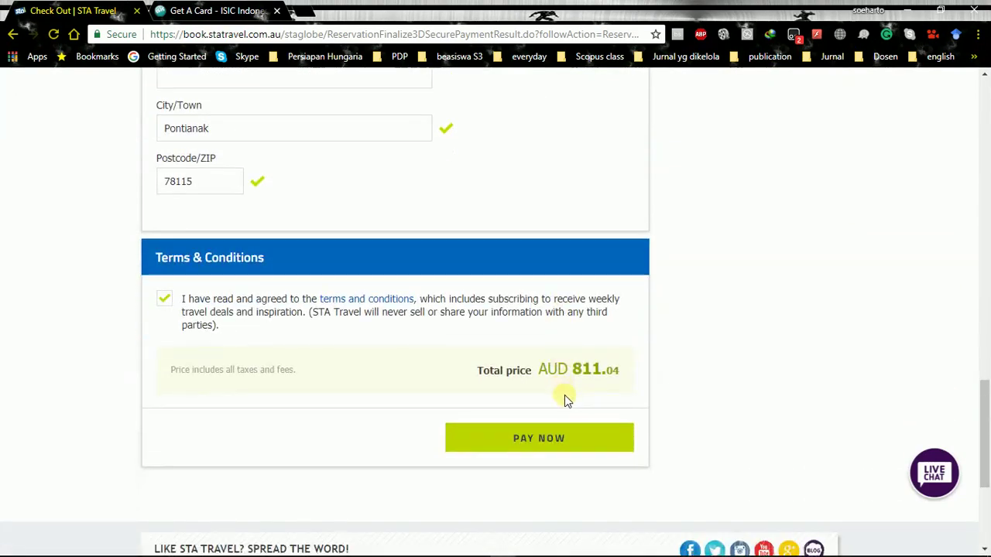
{"action": "left_click", "coordinate": [544, 438]}
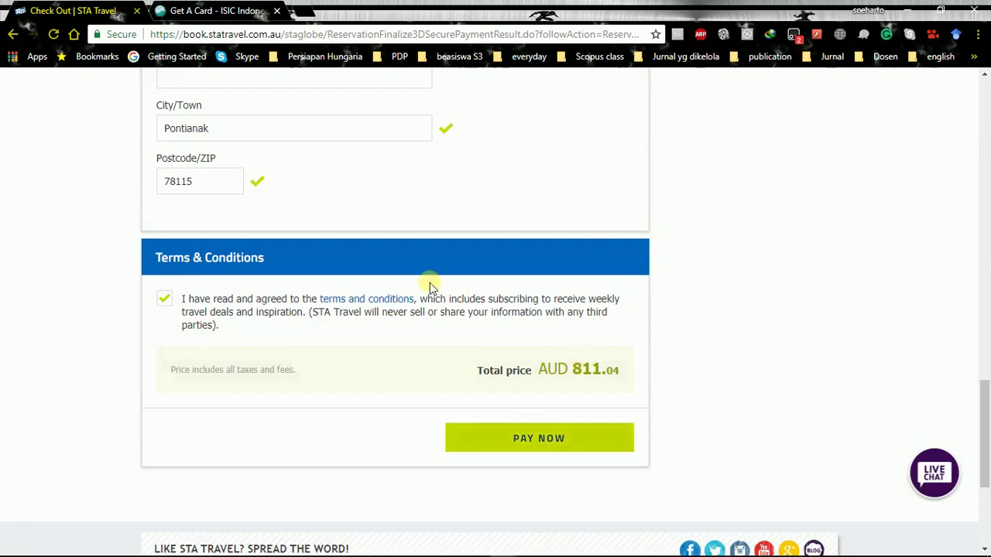
Recheck the card and address fields and resubmit the payment several more times
{"action": "scroll", "coordinate": [529, 267], "scroll_direction": "up", "scroll_amount": 7}
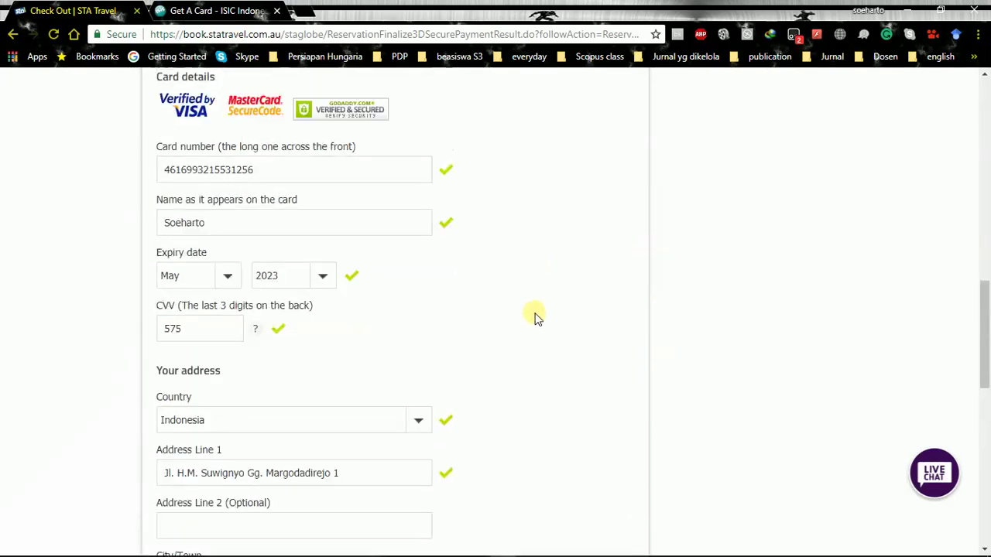
{"action": "scroll", "coordinate": [553, 314], "scroll_direction": "down", "scroll_amount": 10}
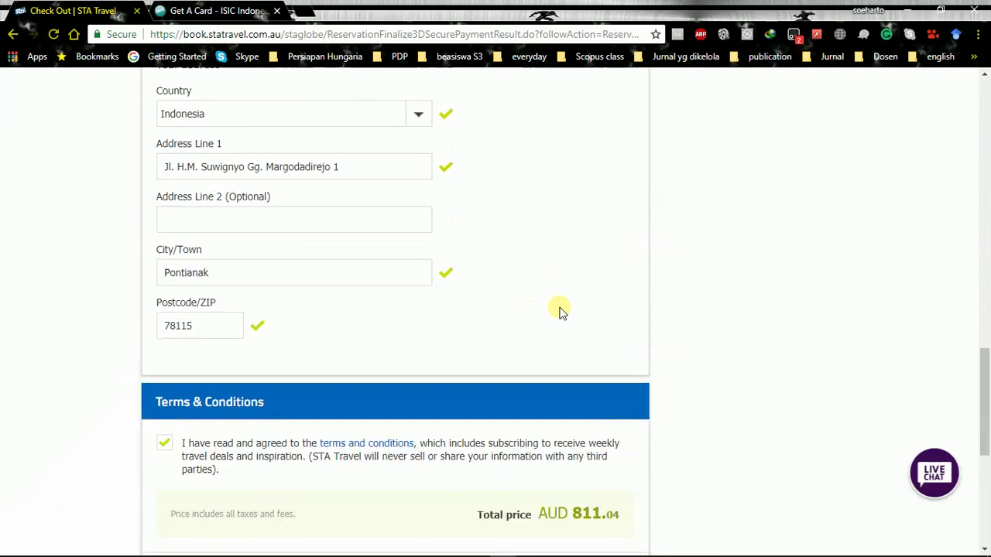
{"action": "scroll", "coordinate": [563, 331], "scroll_direction": "up", "scroll_amount": 3}
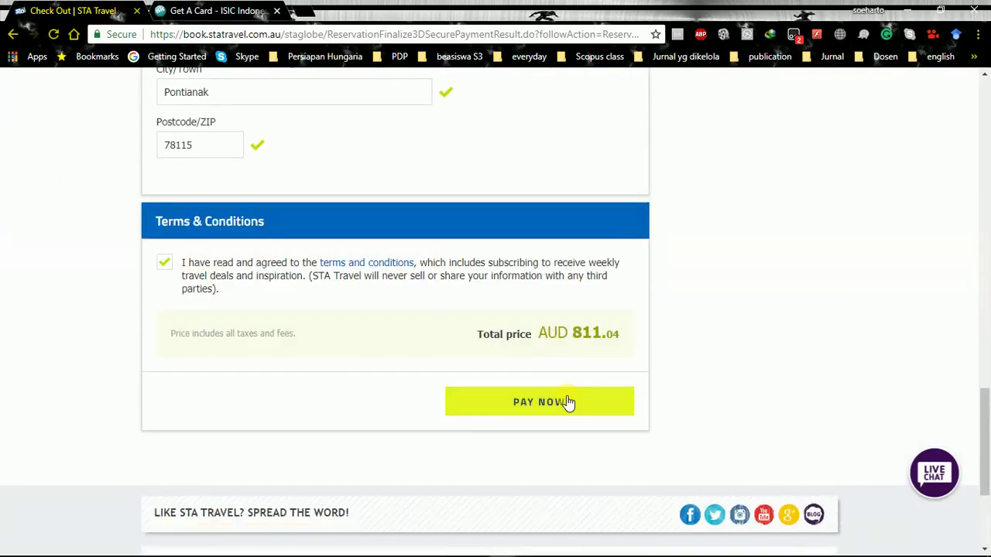
{"action": "left_click", "coordinate": [569, 407]}
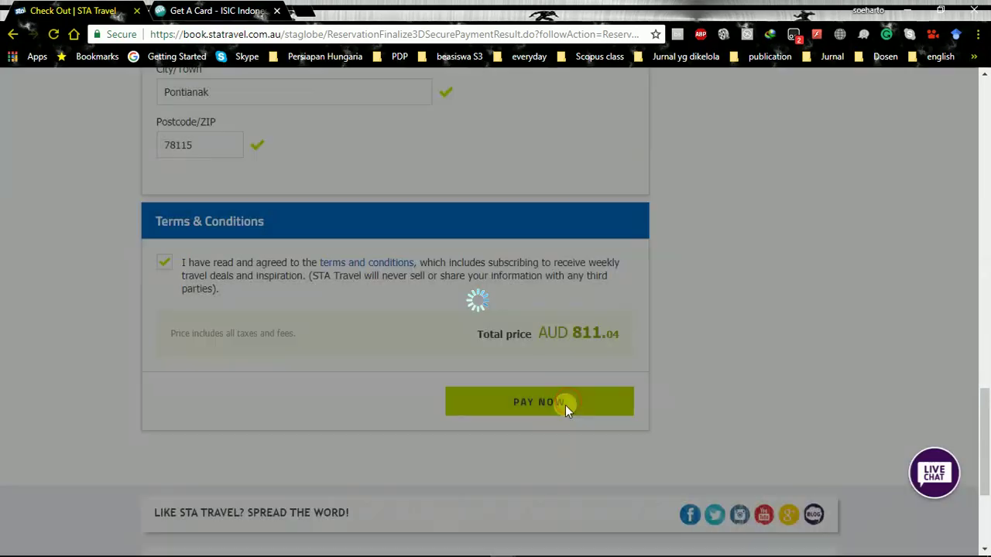
{"action": "scroll", "coordinate": [376, 332], "scroll_direction": "up", "scroll_amount": 7}
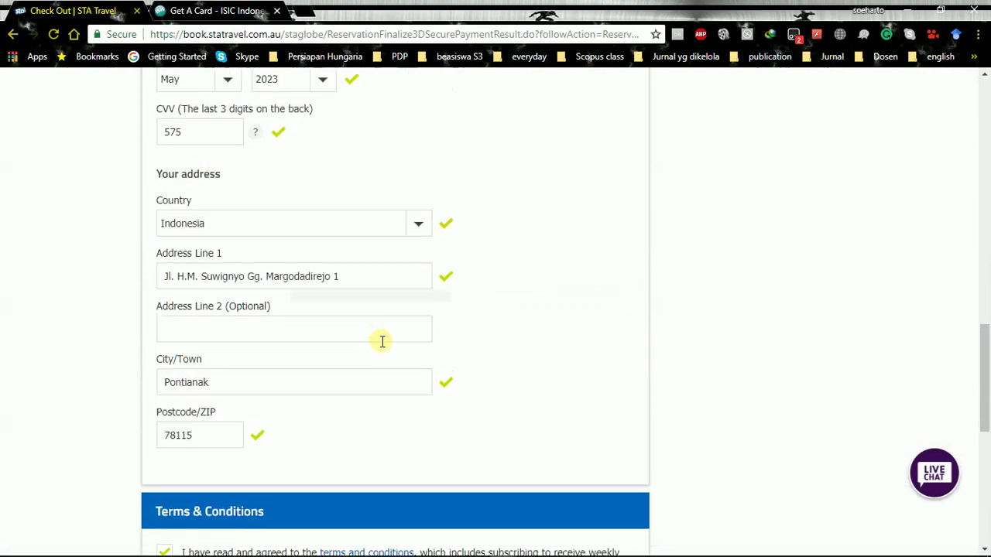
{"action": "scroll", "coordinate": [390, 350], "scroll_direction": "down", "scroll_amount": 3}
{"action": "scroll", "coordinate": [389, 350], "scroll_direction": "up", "scroll_amount": 5}
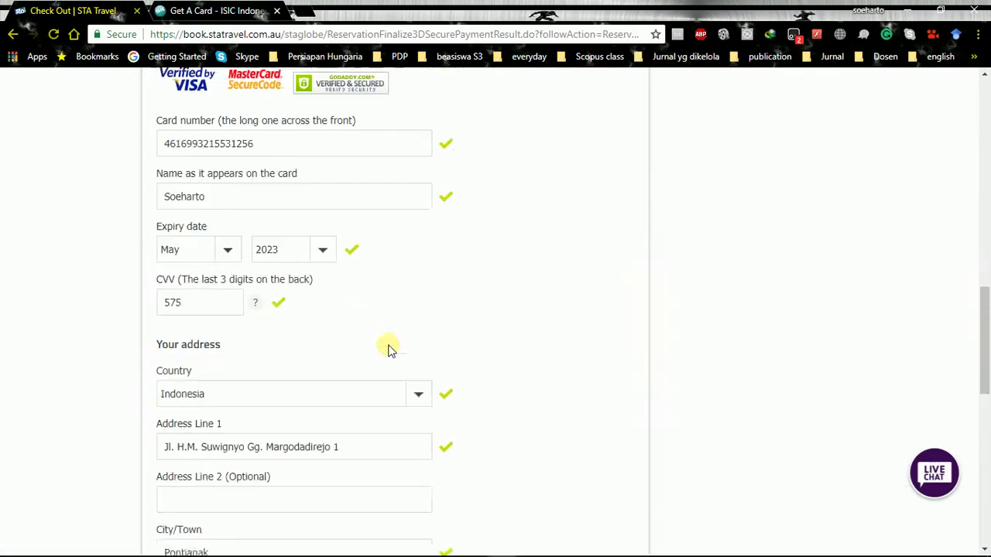
{"action": "scroll", "coordinate": [390, 349], "scroll_direction": "up", "scroll_amount": 8}
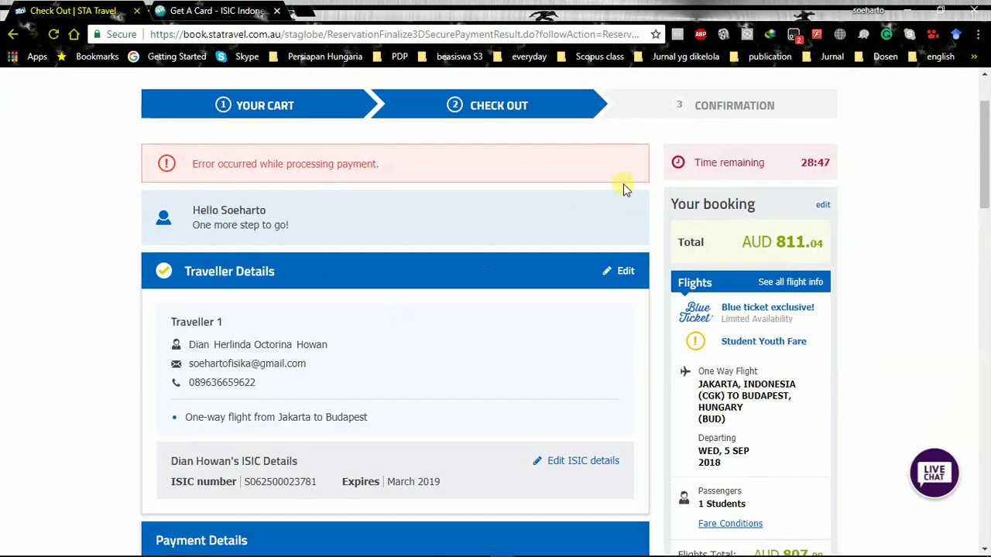
{"action": "scroll", "coordinate": [573, 341], "scroll_direction": "down", "scroll_amount": 1}
{"action": "scroll", "coordinate": [564, 371], "scroll_direction": "down", "scroll_amount": 12}
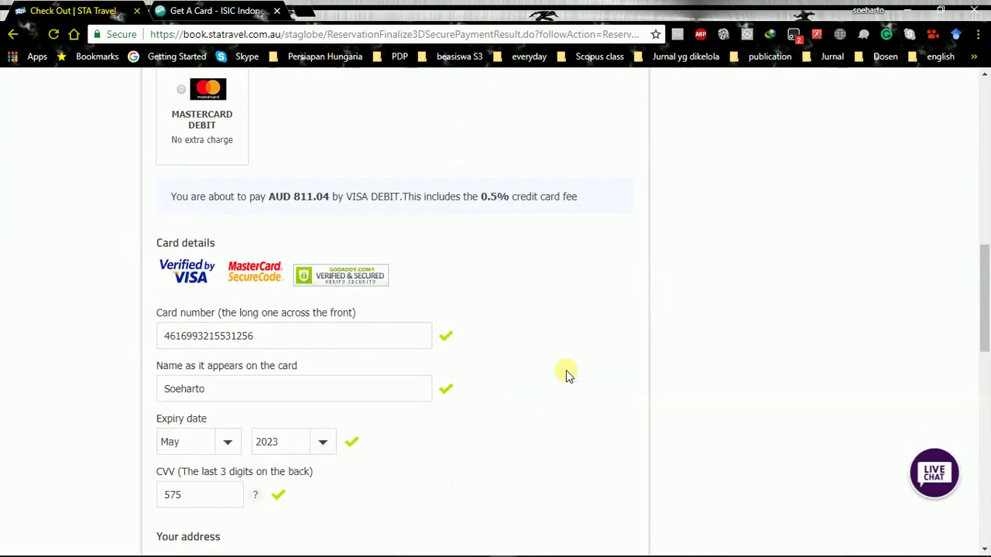
{"action": "scroll", "coordinate": [572, 391], "scroll_direction": "down", "scroll_amount": 4}
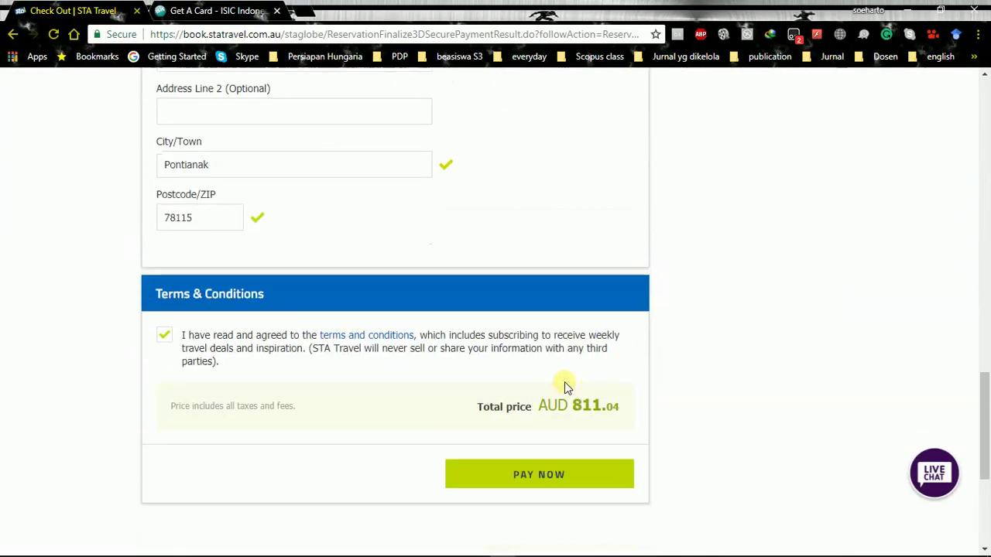
{"action": "left_click", "coordinate": [559, 465]}
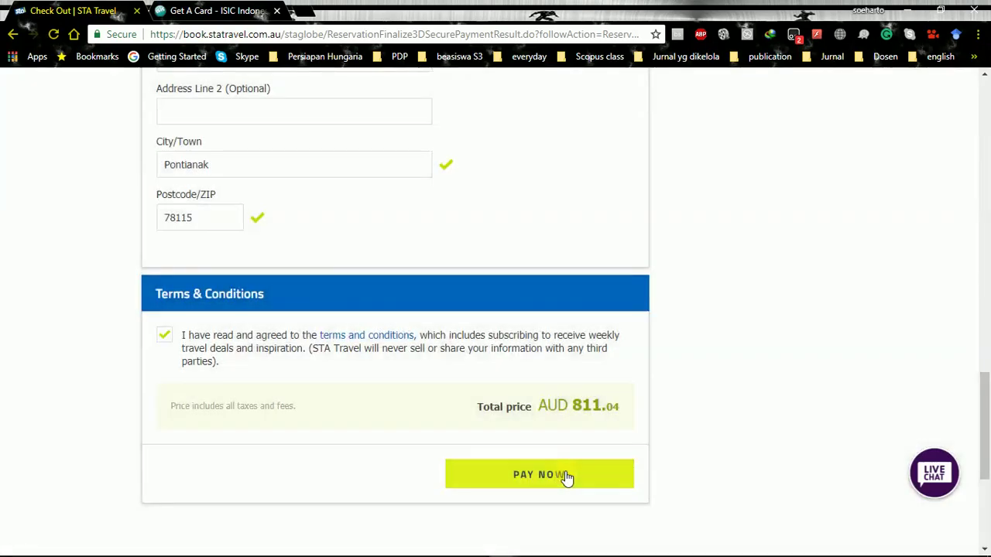
{"action": "left_click", "coordinate": [567, 472]}
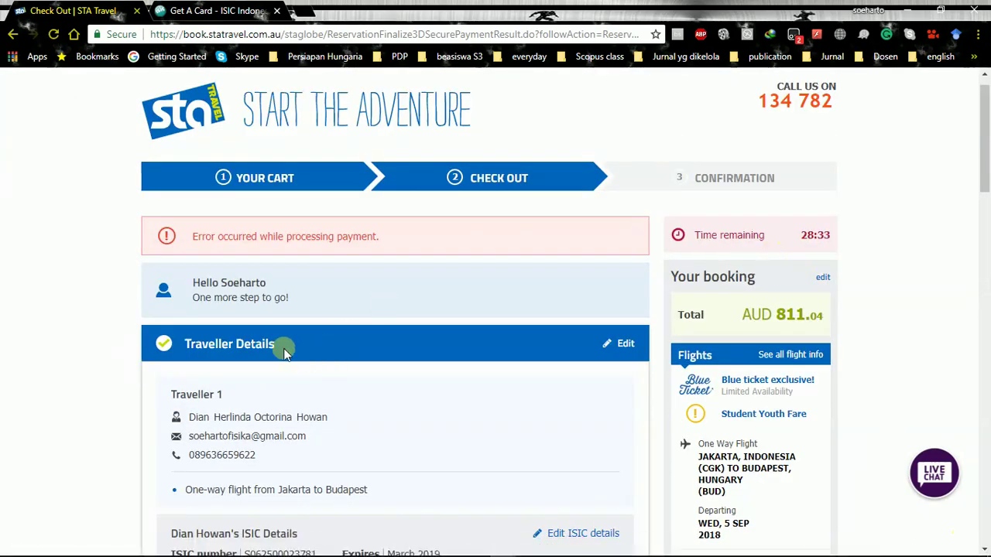
Reopen the traveller details and copy the email address into Confirm email
{"action": "left_click", "coordinate": [624, 346]}
{"action": "scroll", "coordinate": [411, 433], "scroll_direction": "down", "scroll_amount": 3}
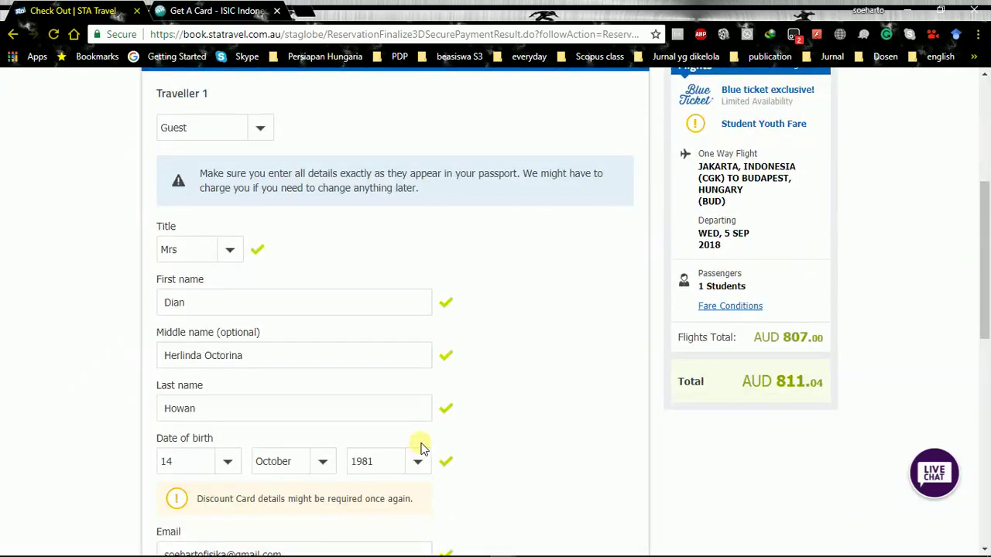
{"action": "scroll", "coordinate": [422, 447], "scroll_direction": "down", "scroll_amount": 3}
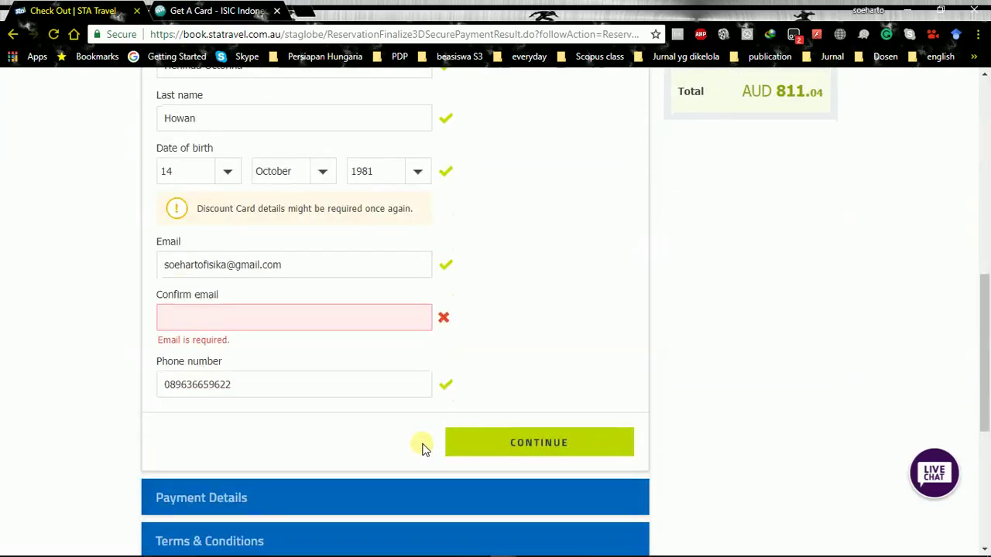
{"action": "left_click", "coordinate": [354, 316]}
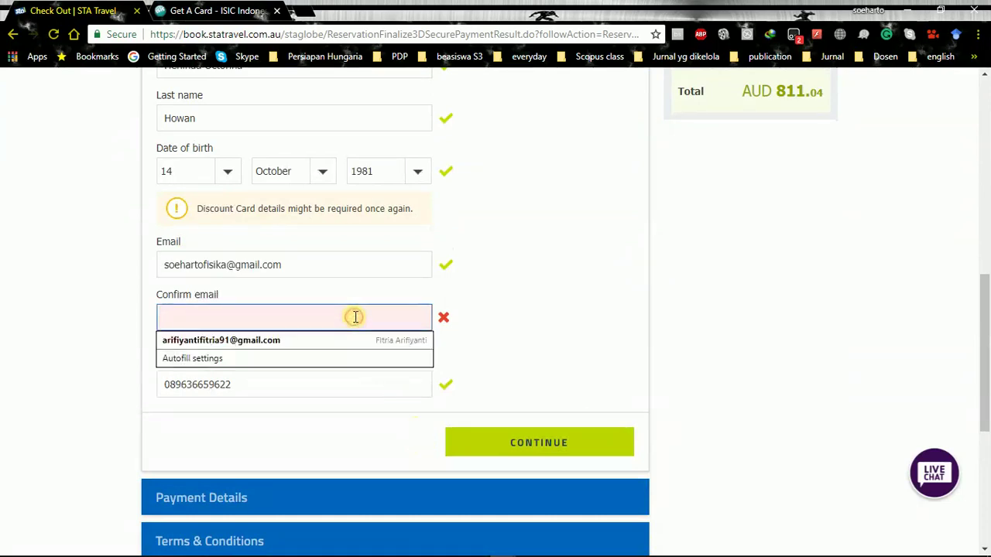
{"action": "left_click_drag", "start_coordinate": [304, 263], "coordinate": [117, 259]}
{"action": "key", "text": "ctrl+c"}
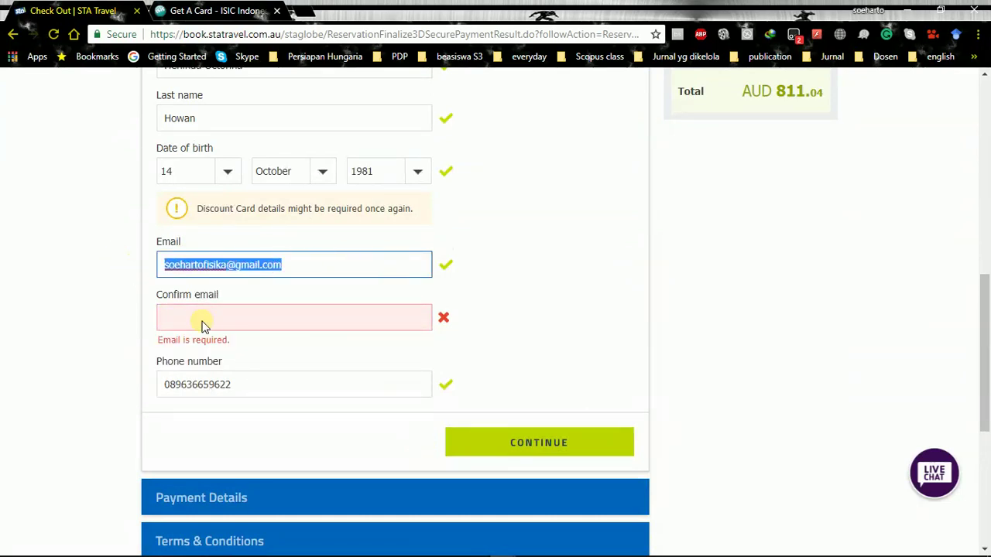
{"action": "left_click", "coordinate": [209, 320]}
{"action": "key", "text": "ctrl+v"}
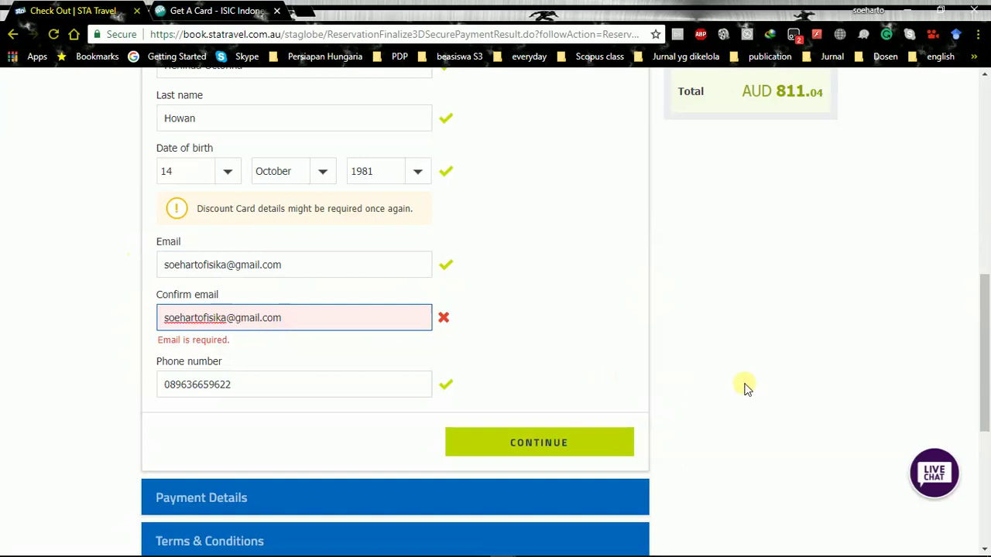
{"action": "left_click", "coordinate": [792, 342]}
Check the phone number field and save the traveller details
{"action": "scroll", "coordinate": [763, 364], "scroll_direction": "down", "scroll_amount": 1}
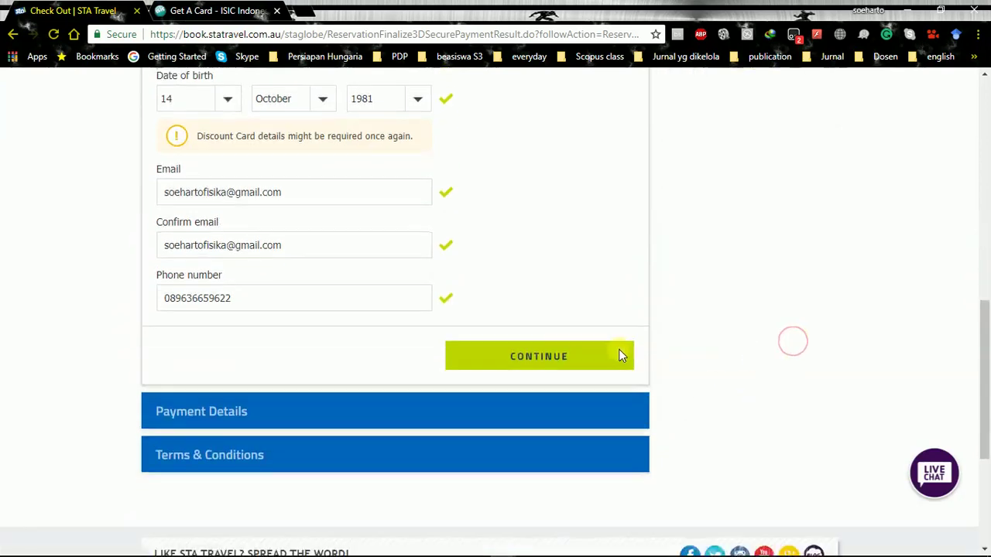
{"action": "left_click", "coordinate": [283, 301]}
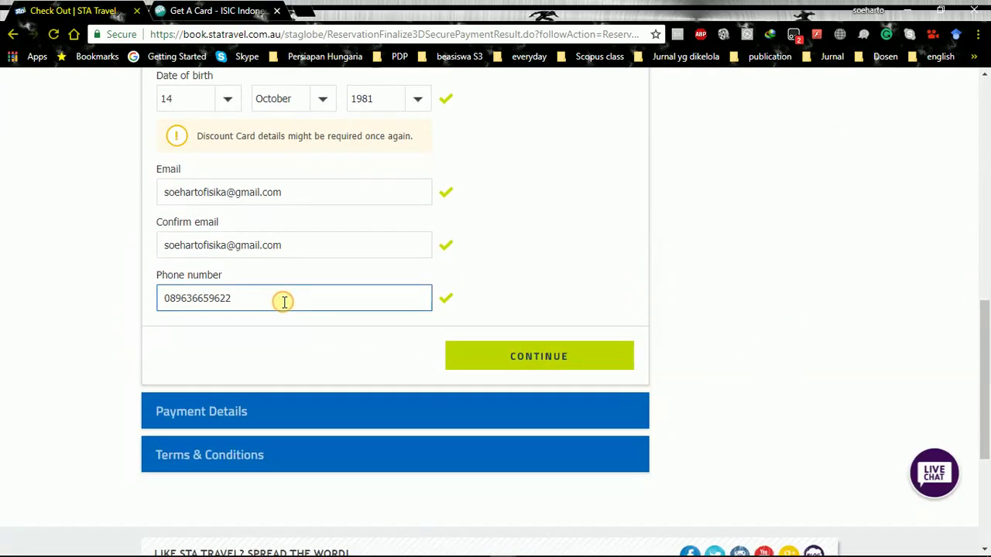
{"action": "left_click", "coordinate": [775, 317]}
{"action": "scroll", "coordinate": [767, 376], "scroll_direction": "down", "scroll_amount": 3}
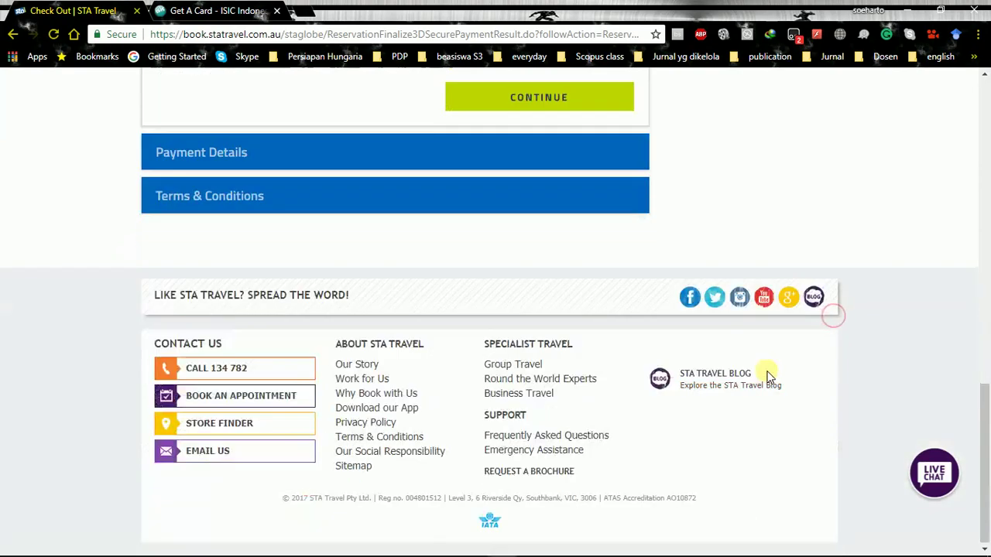
{"action": "scroll", "coordinate": [762, 374], "scroll_direction": "up", "scroll_amount": 2}
{"action": "scroll", "coordinate": [762, 374], "scroll_direction": "up", "scroll_amount": 1}
{"action": "left_click", "coordinate": [581, 329]}
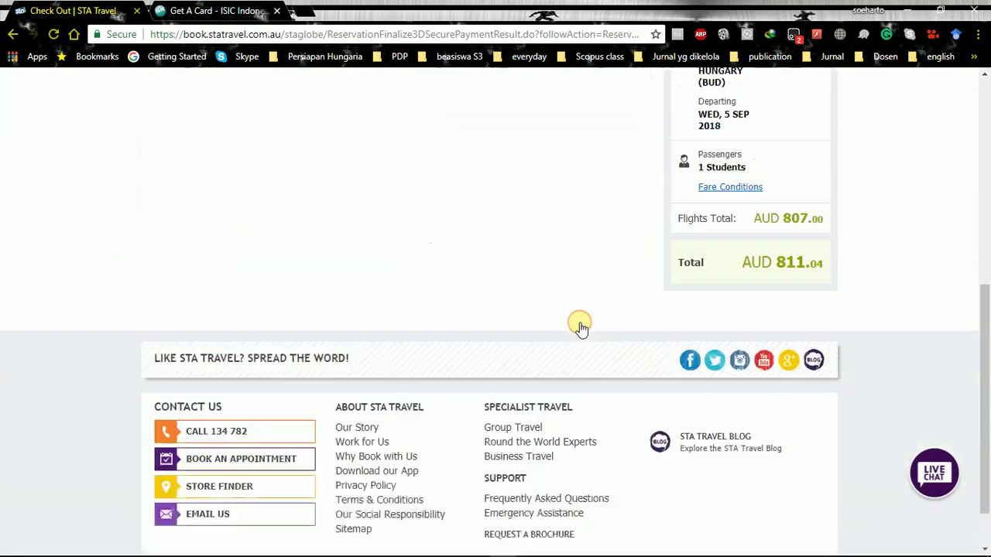
Confirm the ISIC card details expiring March 2019 to reach the payment step
{"action": "scroll", "coordinate": [466, 337], "scroll_direction": "down", "scroll_amount": 4}
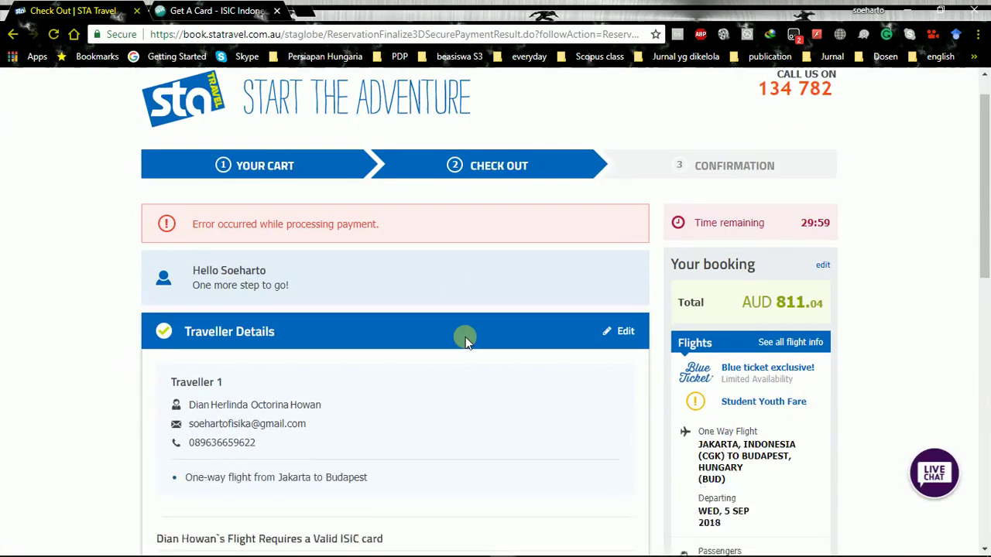
{"action": "scroll", "coordinate": [468, 342], "scroll_direction": "down", "scroll_amount": 4}
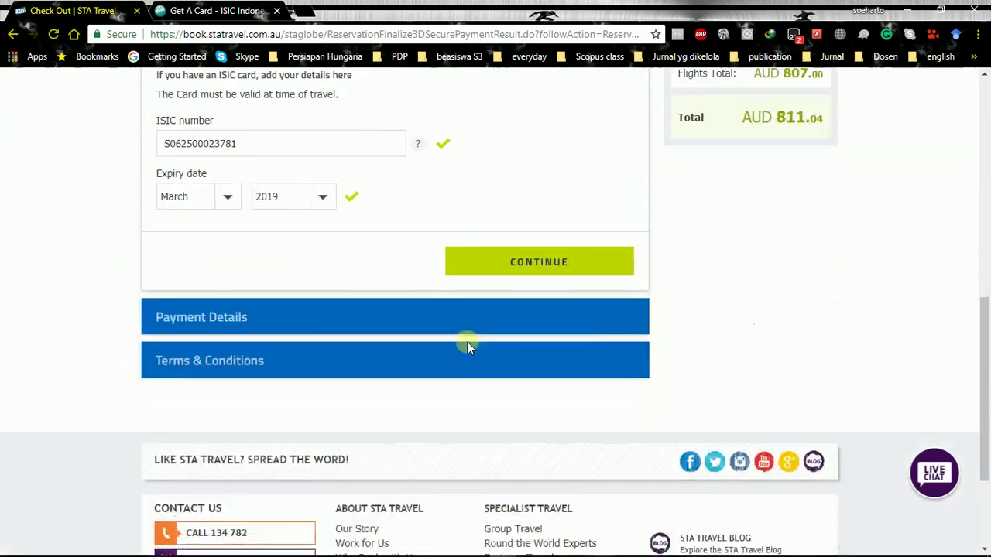
{"action": "scroll", "coordinate": [509, 287], "scroll_direction": "up", "scroll_amount": 1}
{"action": "left_click", "coordinate": [509, 288]}
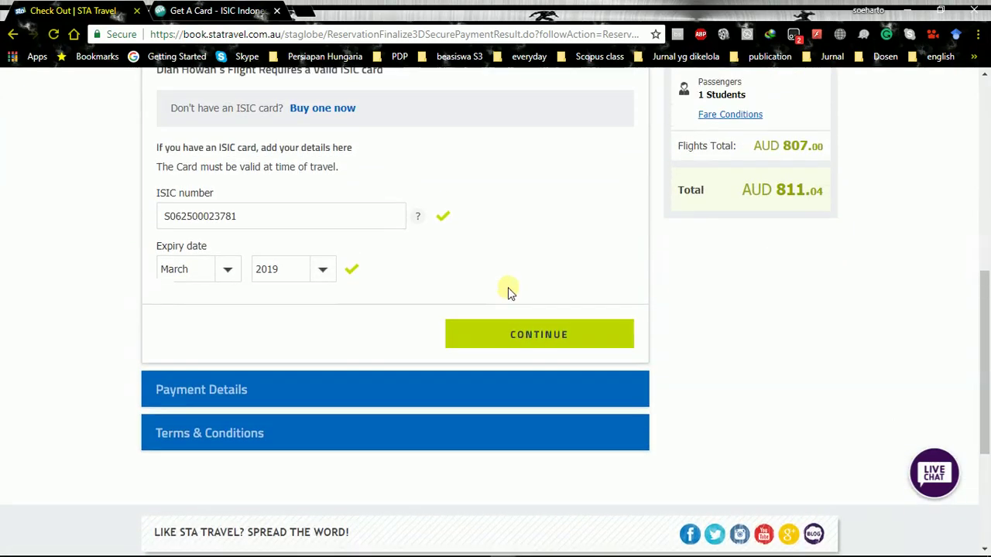
{"action": "left_click", "coordinate": [527, 343]}
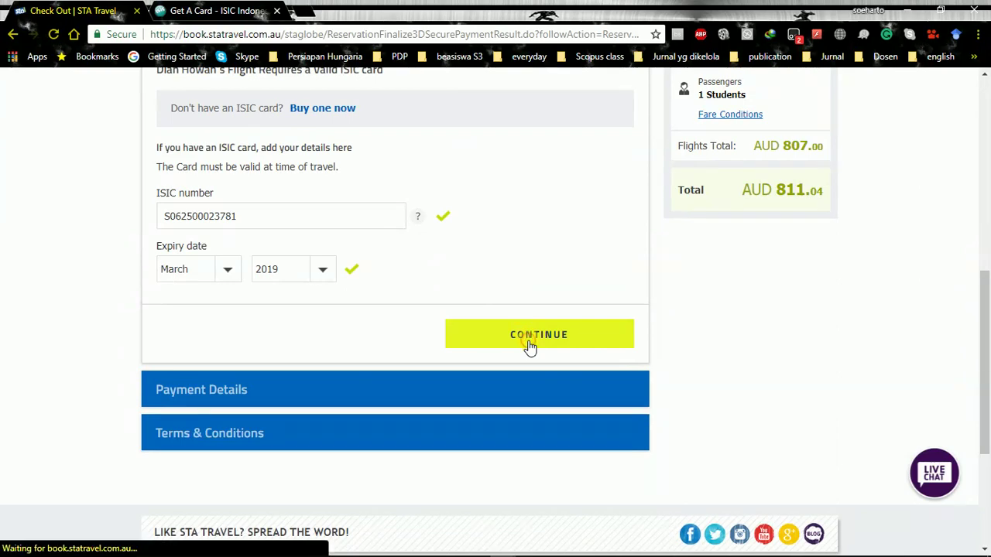
{"action": "scroll", "coordinate": [528, 343], "scroll_direction": "up", "scroll_amount": 2}
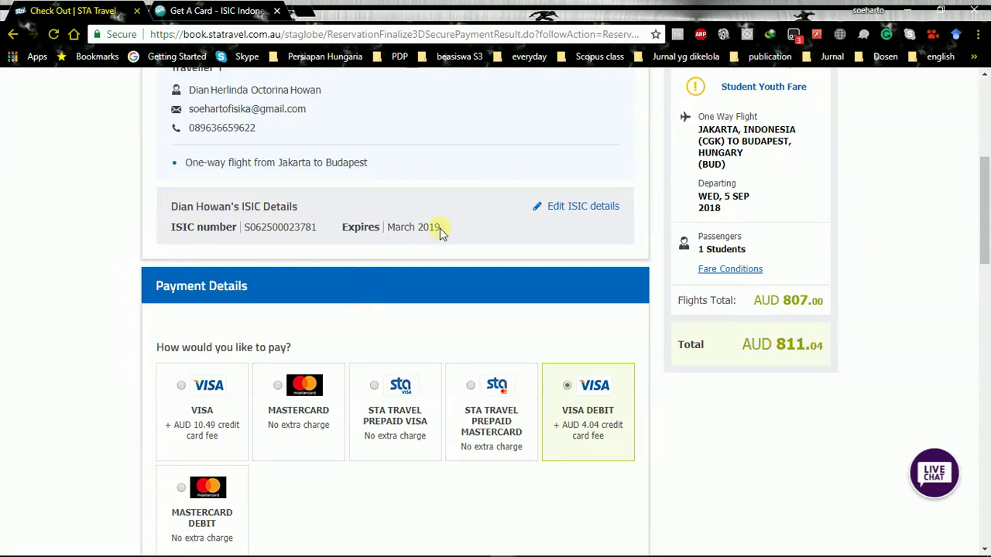
Submit the AUD 811.04 payment with PAY NOW, reaching the Mandiri Verified by Visa check
{"action": "scroll", "coordinate": [549, 240], "scroll_direction": "down", "scroll_amount": 5}
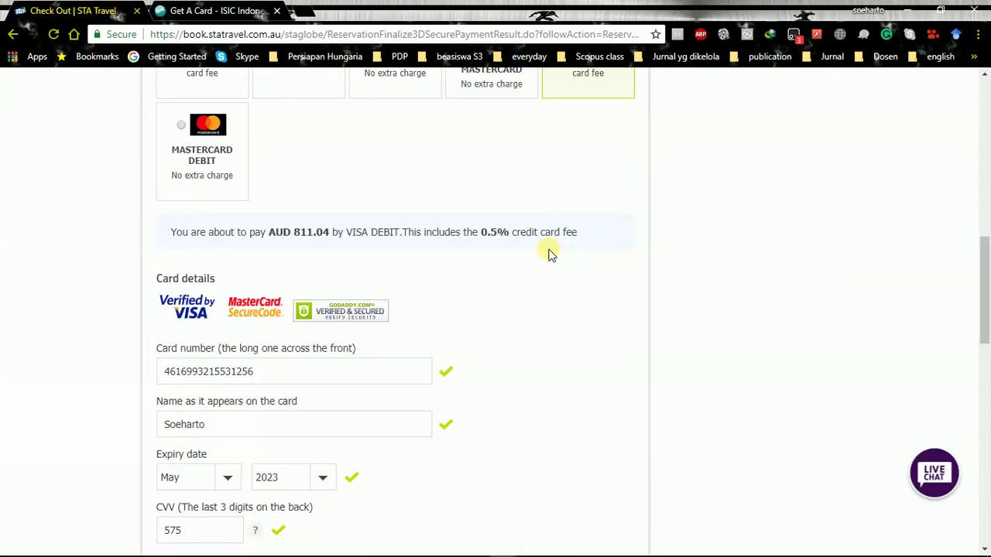
{"action": "scroll", "coordinate": [551, 255], "scroll_direction": "up", "scroll_amount": 4}
{"action": "scroll", "coordinate": [563, 278], "scroll_direction": "down", "scroll_amount": 11}
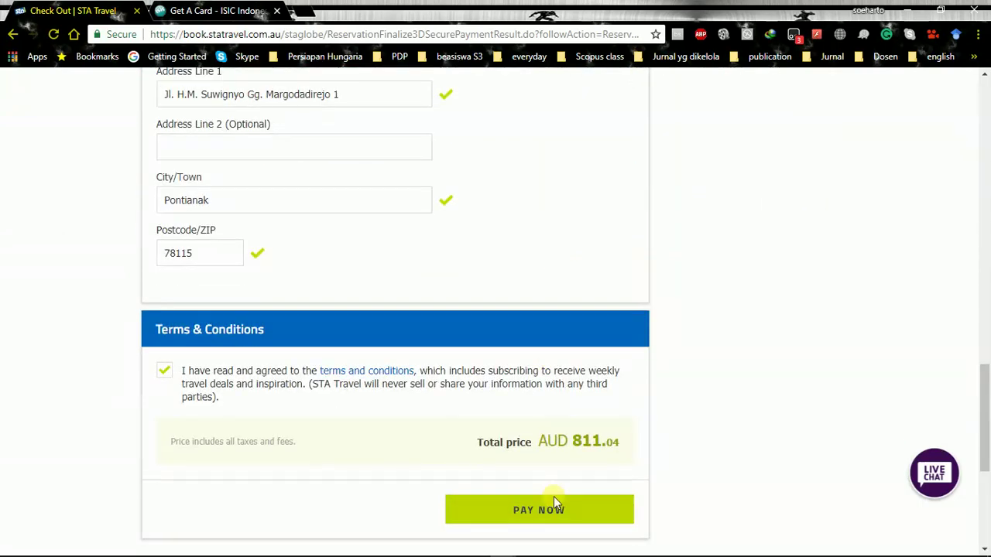
{"action": "left_click", "coordinate": [556, 511]}
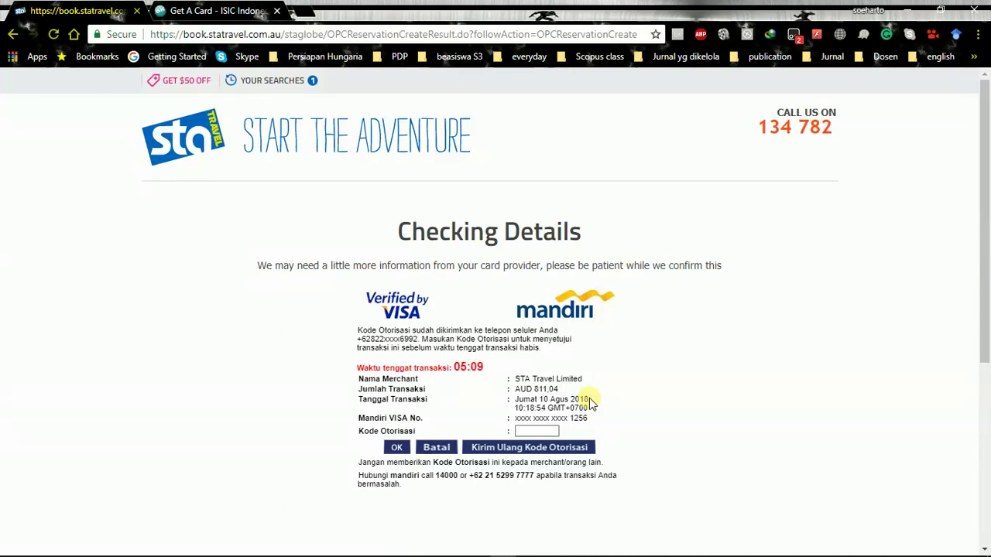
Have Mandiri resend the SMS authorisation code and dismiss the resend confirmation
{"action": "mouse_move", "coordinate": [984, 551]}
{"action": "left_click", "coordinate": [527, 449]}
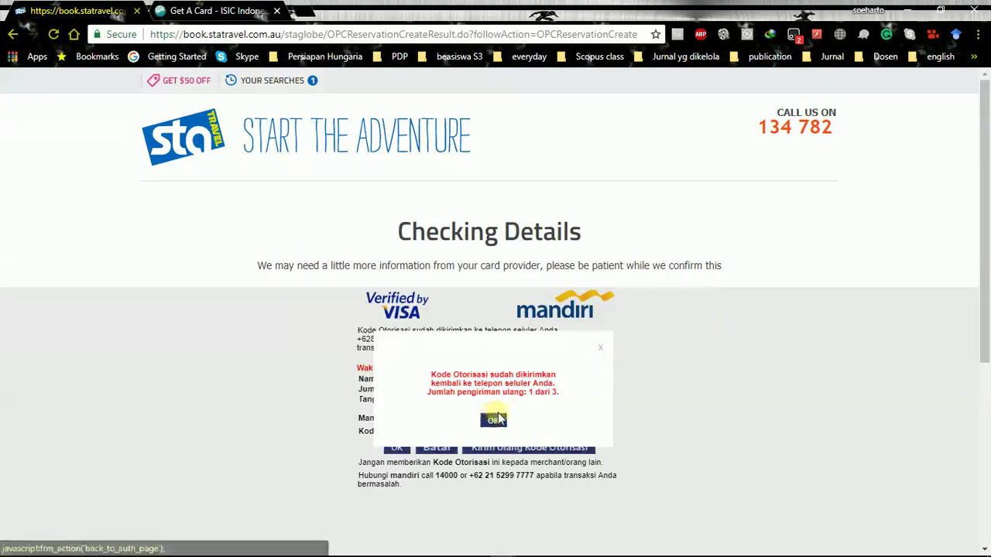
{"action": "left_click", "coordinate": [493, 422]}
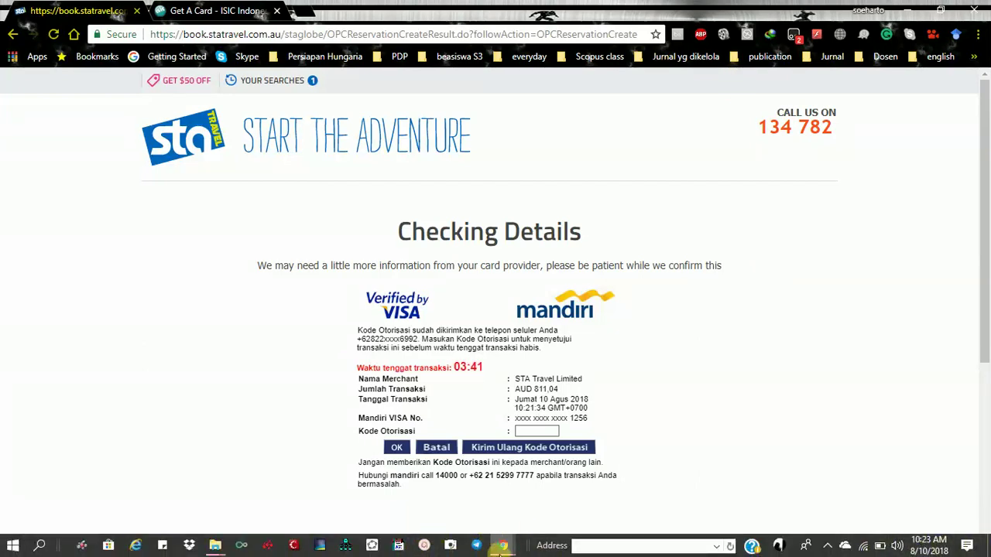
{"action": "mouse_move", "coordinate": [503, 549]}
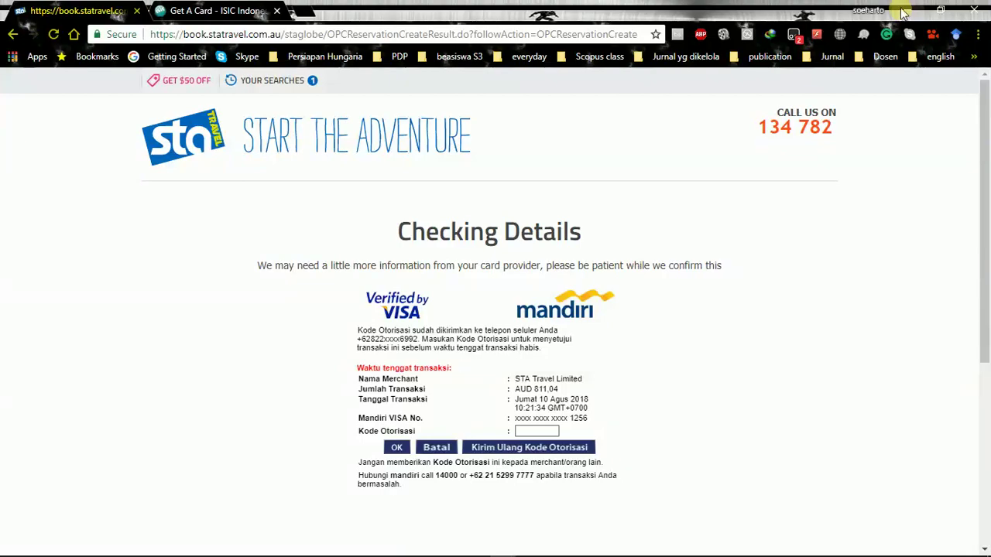
Load Gmail in a new Chrome tab from the everyday bookmarks folder
{"action": "left_click", "coordinate": [904, 12]}
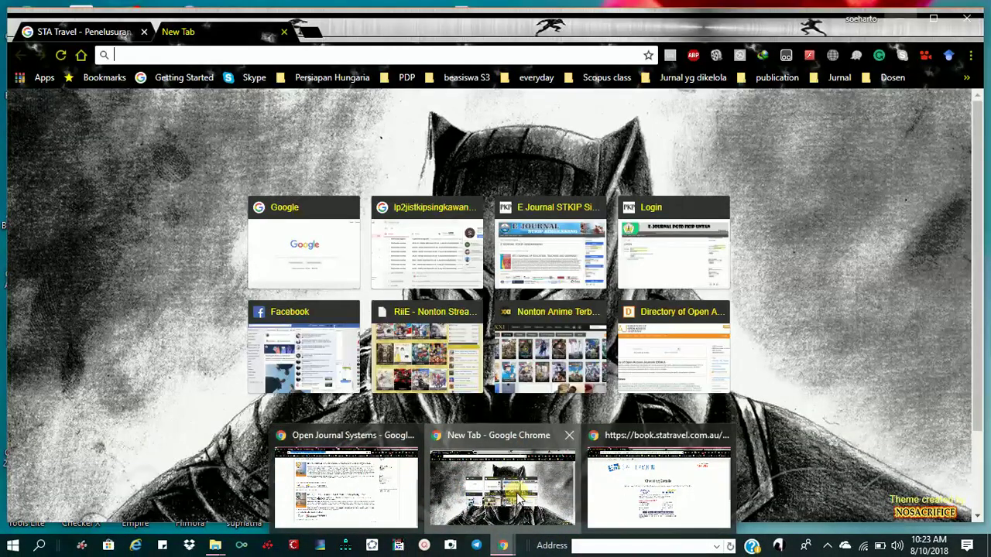
{"action": "left_click", "coordinate": [503, 480]}
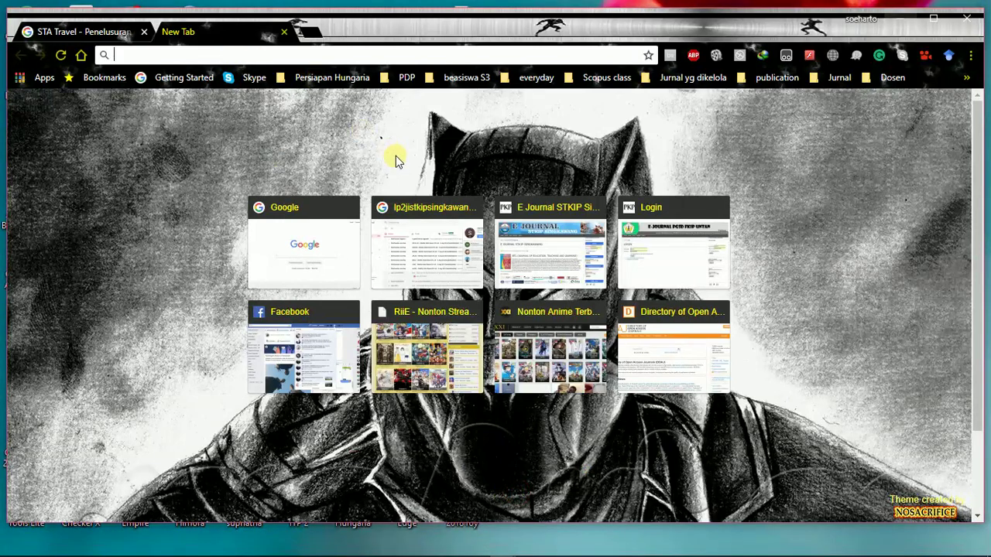
{"action": "left_click", "coordinate": [535, 78]}
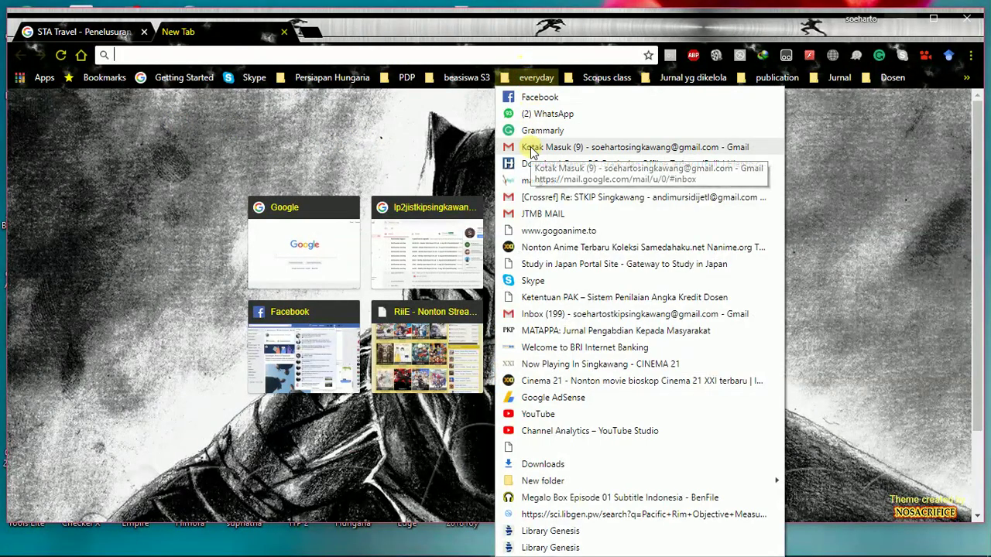
{"action": "left_click", "coordinate": [531, 147]}
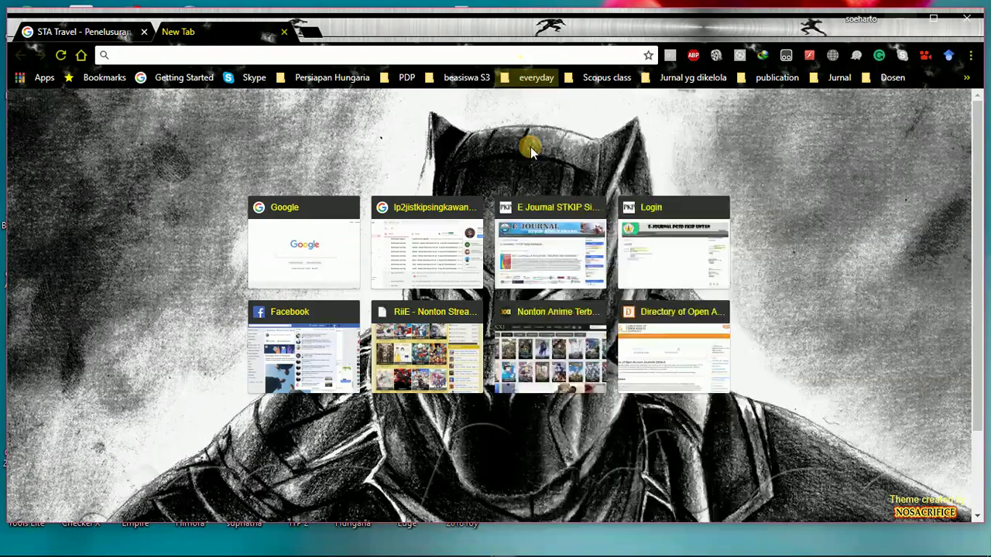
Close the Open Journal Systems and Gmail windows and bring back the STA Travel window
{"action": "left_click", "coordinate": [904, 23]}
{"action": "mouse_move", "coordinate": [503, 546]}
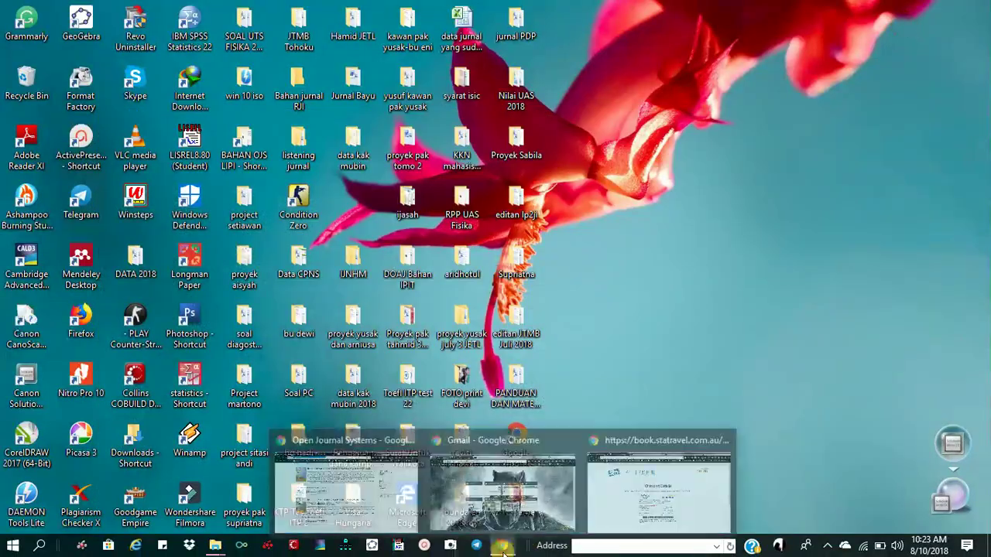
{"action": "mouse_move", "coordinate": [391, 473]}
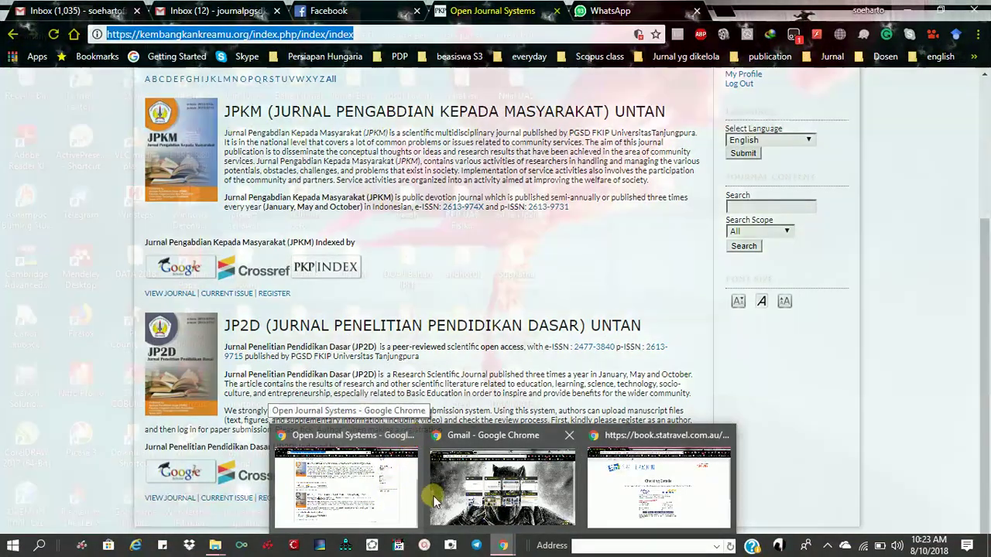
{"action": "mouse_move", "coordinate": [568, 439]}
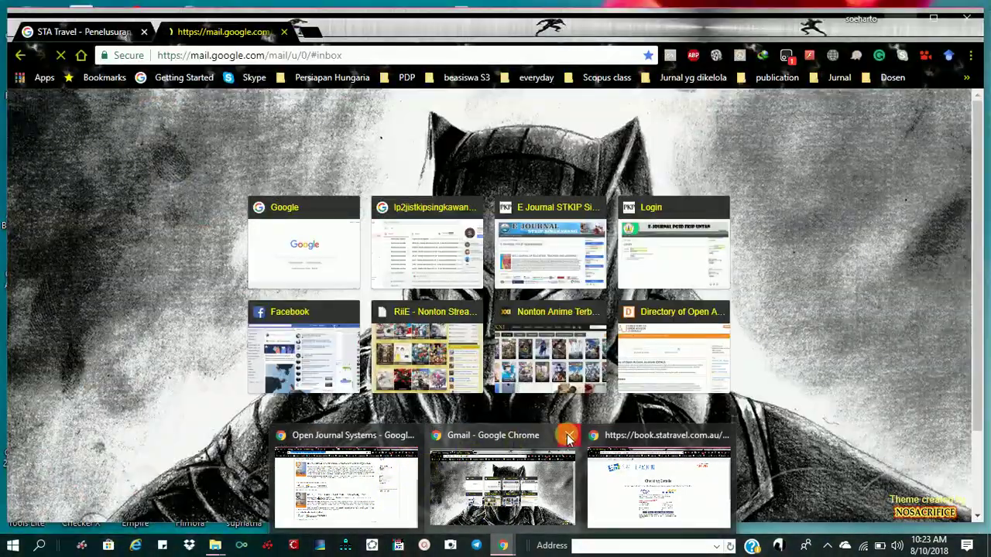
{"action": "left_click", "coordinate": [568, 439]}
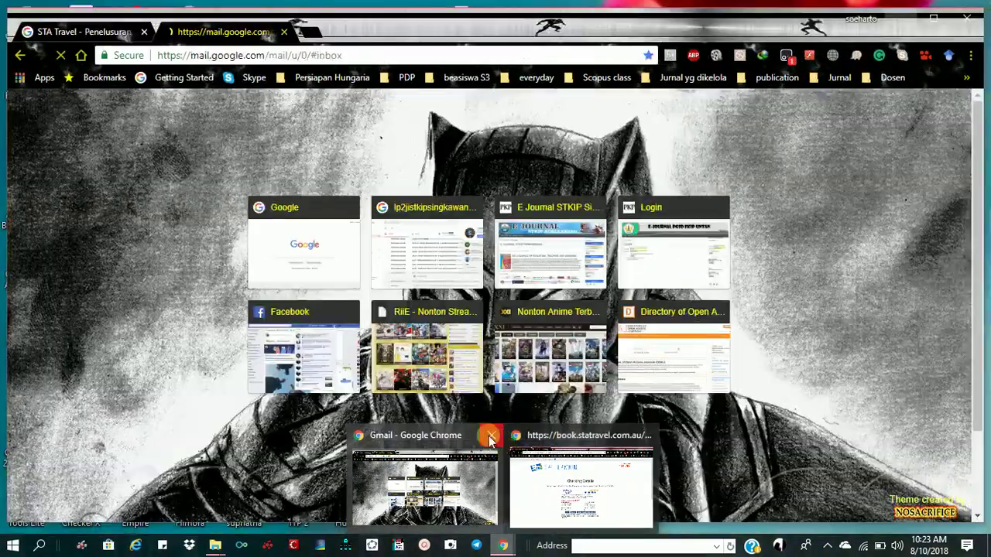
{"action": "left_click", "coordinate": [491, 436]}
{"action": "left_click", "coordinate": [505, 487]}
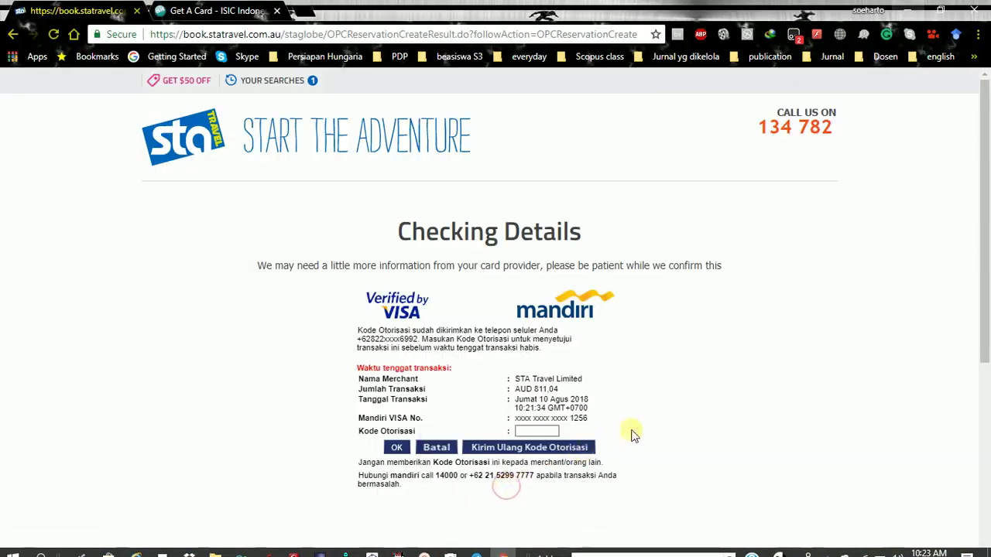
Load Gmail in the ISIC Get A Card tab from the everyday bookmarks folder
{"action": "left_click", "coordinate": [224, 11]}
{"action": "left_click", "coordinate": [62, 11]}
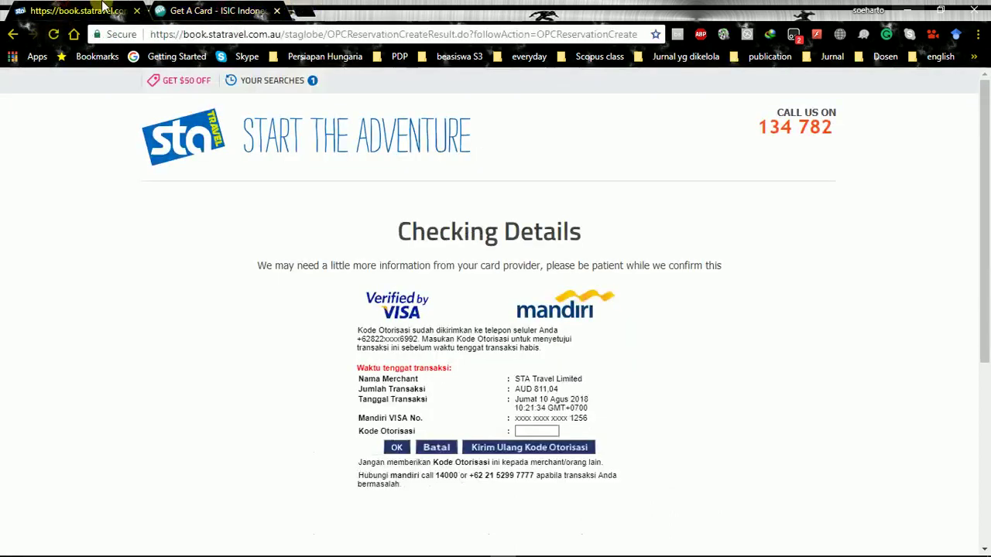
{"action": "left_click", "coordinate": [186, 11]}
{"action": "left_click", "coordinate": [527, 57]}
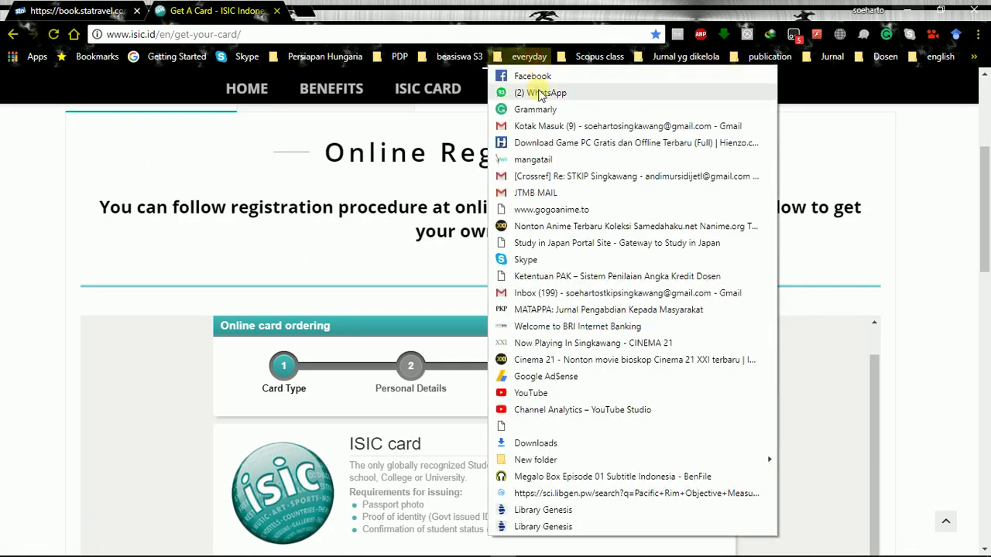
{"action": "left_click", "coordinate": [542, 125]}
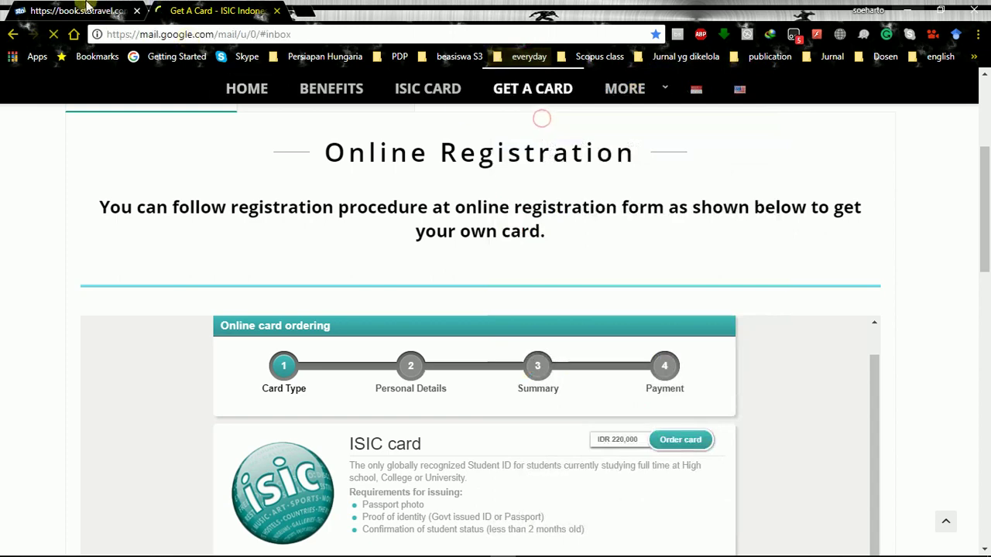
{"action": "left_click", "coordinate": [78, 11]}
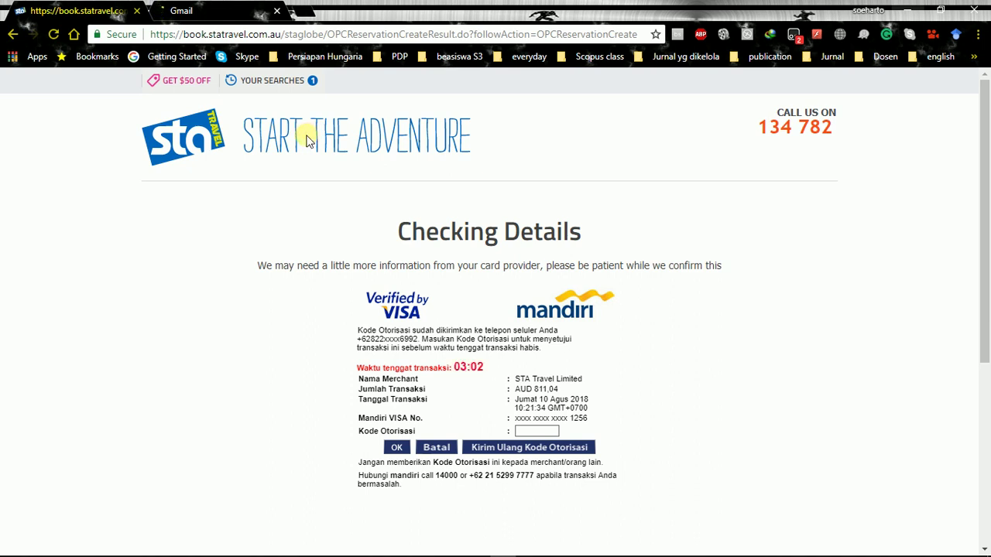
Open a second Gmail account in a new tab, then return to the STA Travel tab
{"action": "left_click", "coordinate": [248, 6]}
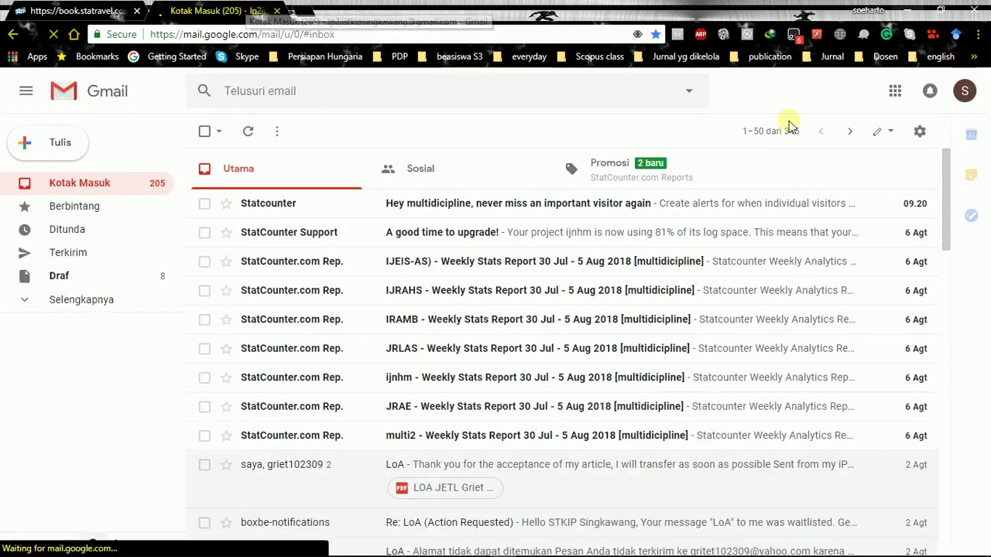
{"action": "left_click", "coordinate": [964, 93]}
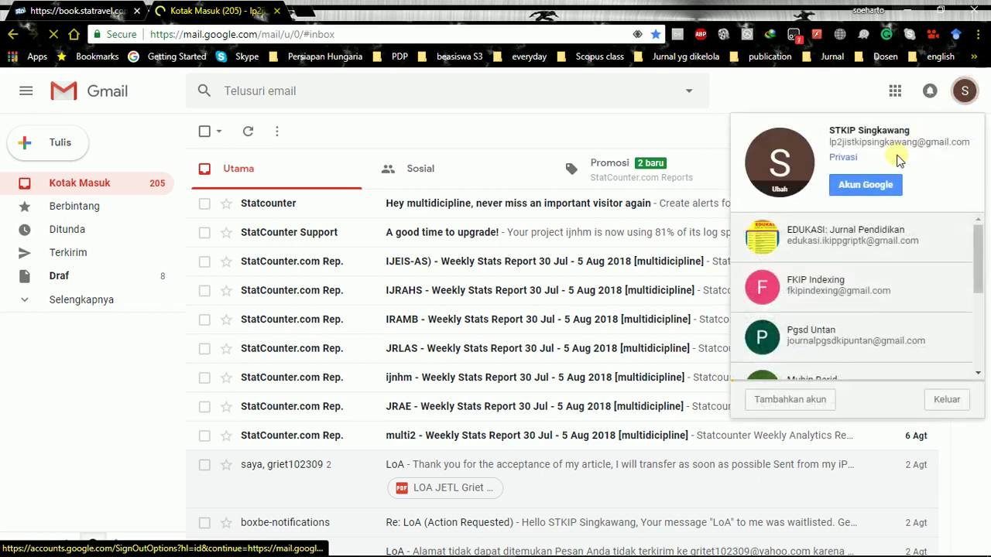
{"action": "scroll", "coordinate": [852, 274], "scroll_direction": "down", "scroll_amount": 3}
{"action": "left_click", "coordinate": [844, 265]}
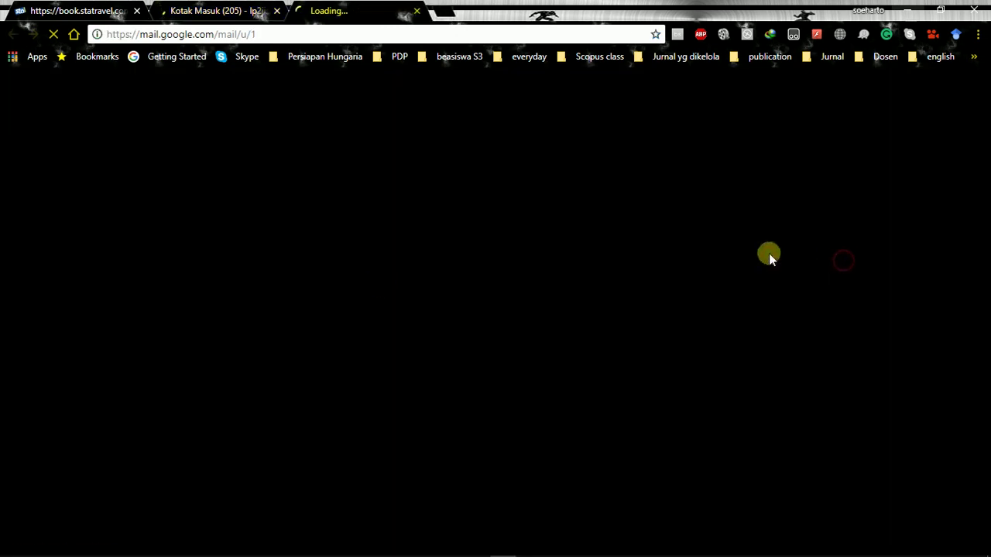
{"action": "left_click", "coordinate": [47, 7]}
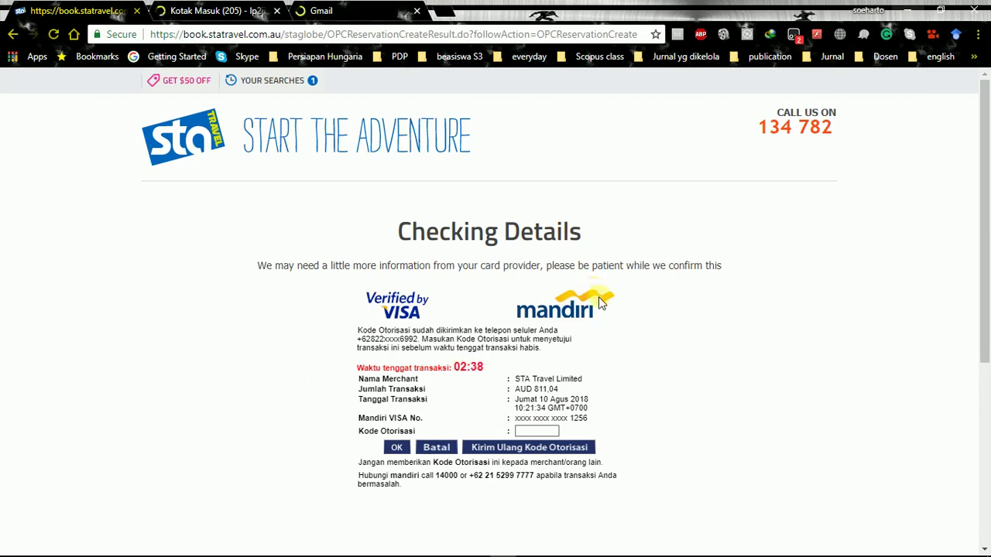
Switch to the third tab showing the second account's inbox with 1,035 unread
{"action": "left_click", "coordinate": [346, 8]}
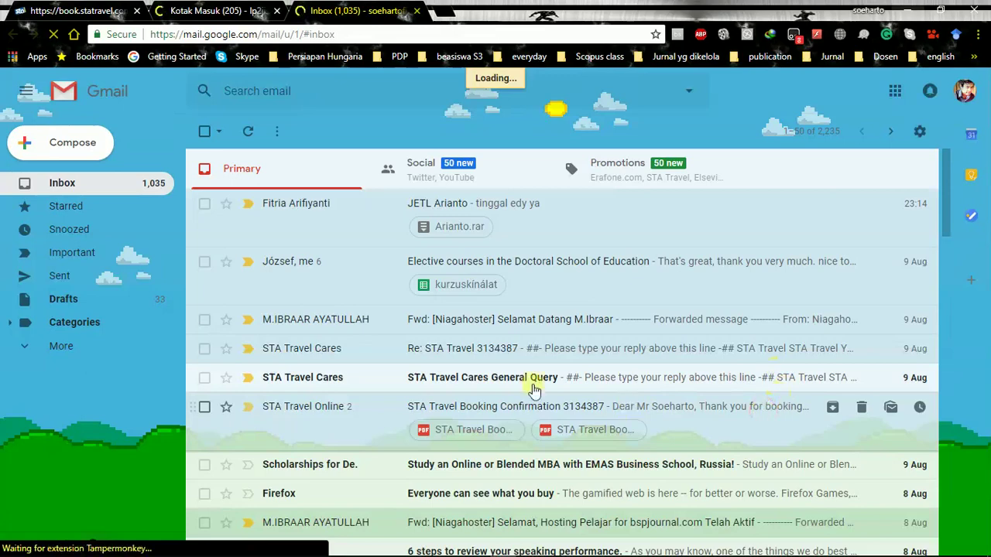
Download STA Travel Booking Confirmation.pdf (197 KB) from email 3134387 to Documents and open it
{"action": "left_click", "coordinate": [361, 378]}
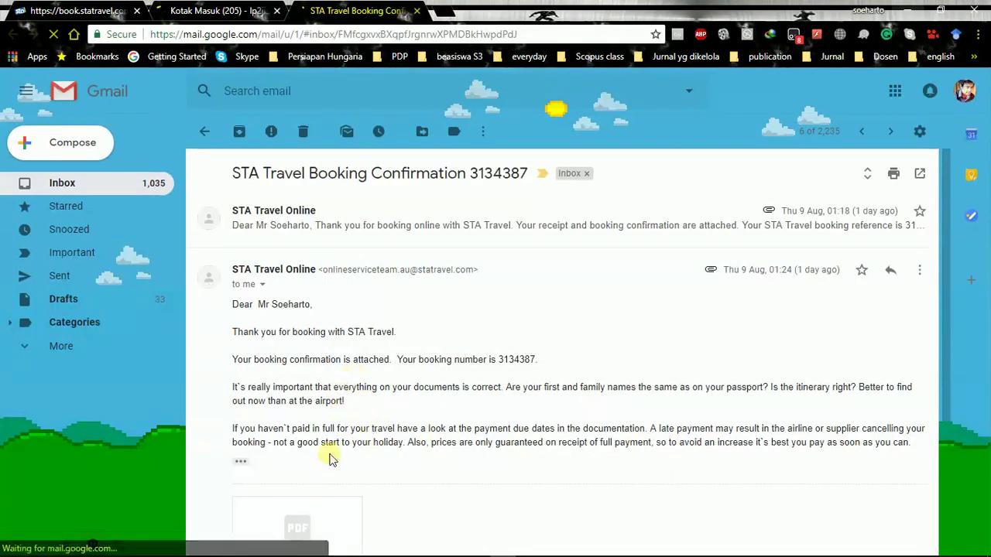
{"action": "scroll", "coordinate": [273, 499], "scroll_direction": "down", "scroll_amount": 3}
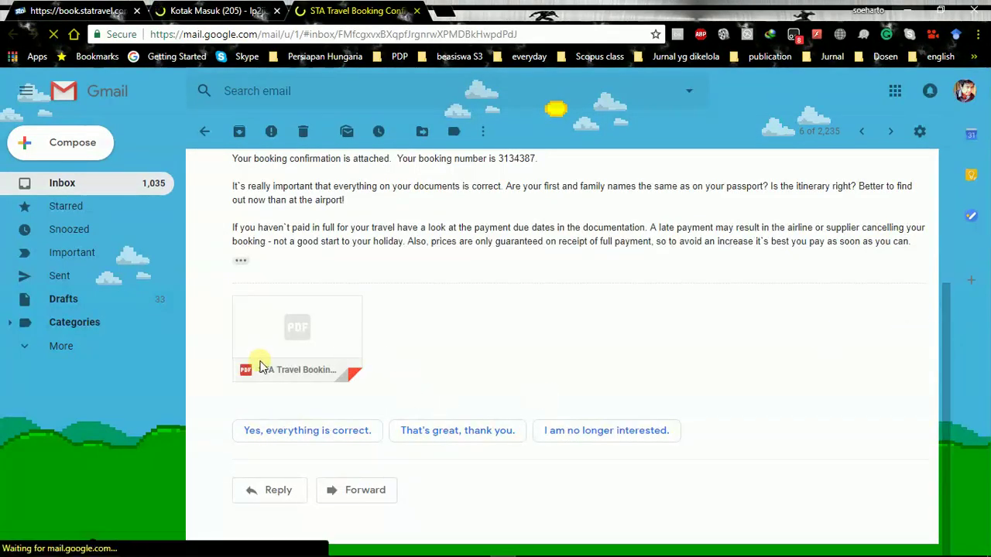
{"action": "mouse_move", "coordinate": [276, 347]}
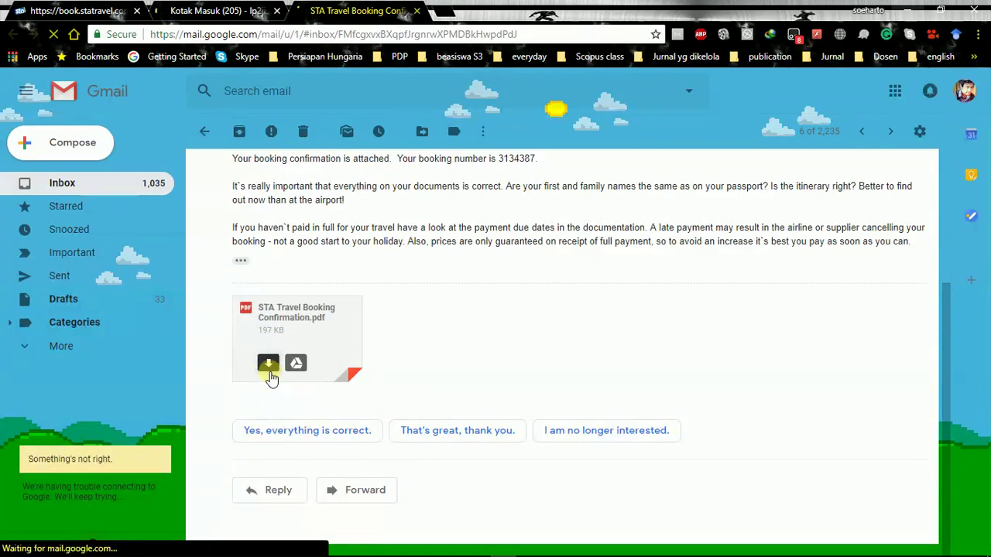
{"action": "left_click", "coordinate": [270, 362]}
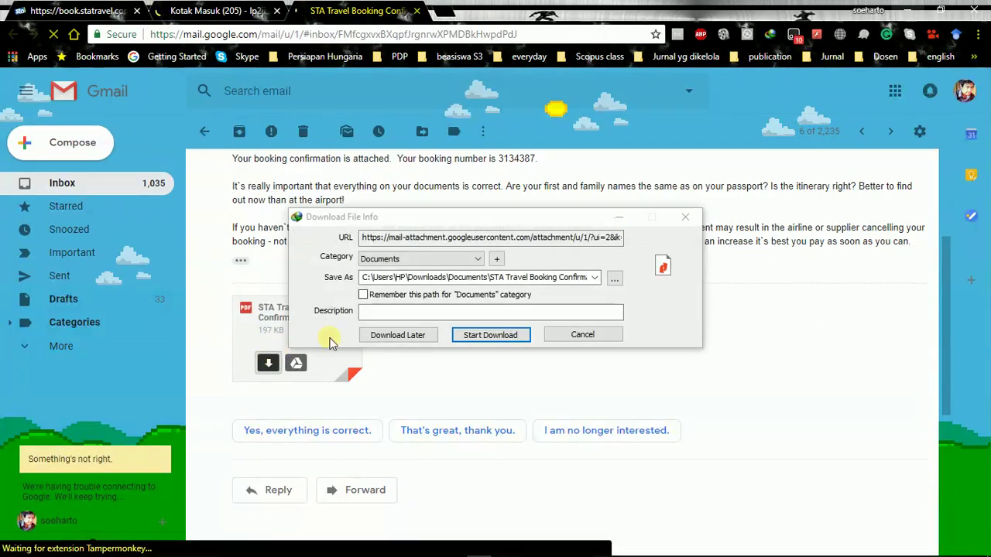
{"action": "left_click", "coordinate": [472, 333]}
{"action": "left_click", "coordinate": [374, 332]}
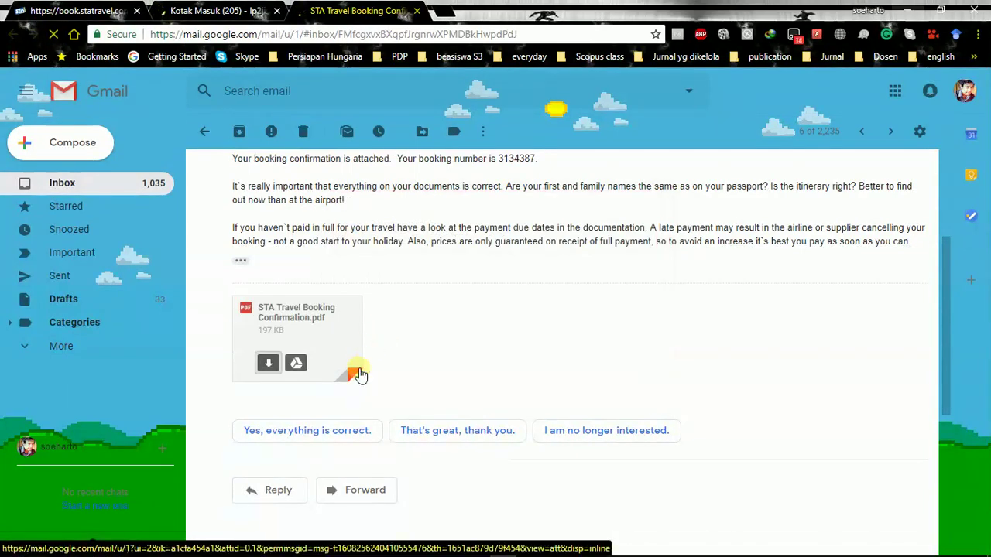
{"action": "left_click", "coordinate": [365, 374]}
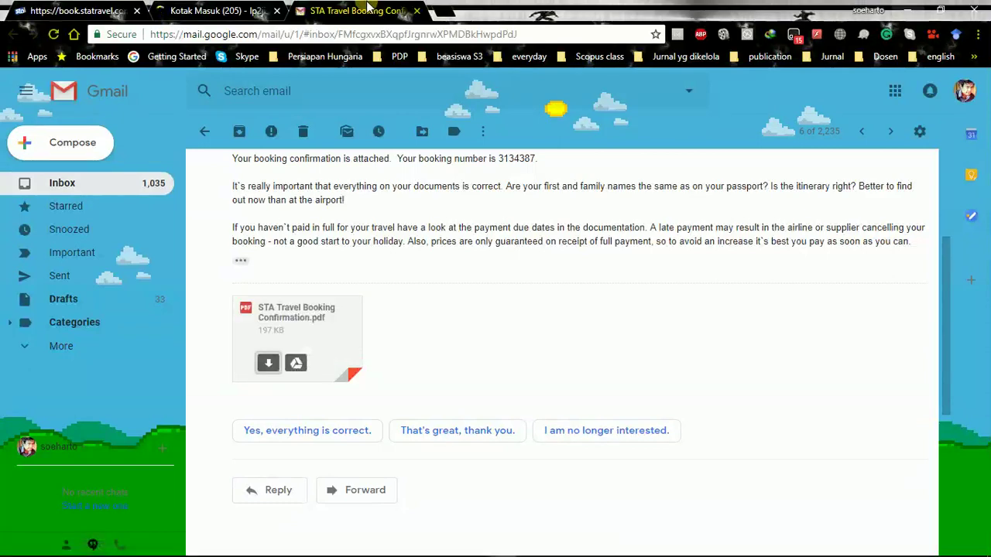
Scroll STA Travel Booking Confirmation.pdf down to the Jakarta–Doha–Budapest flight rows and fare table
{"action": "left_click", "coordinate": [86, 10]}
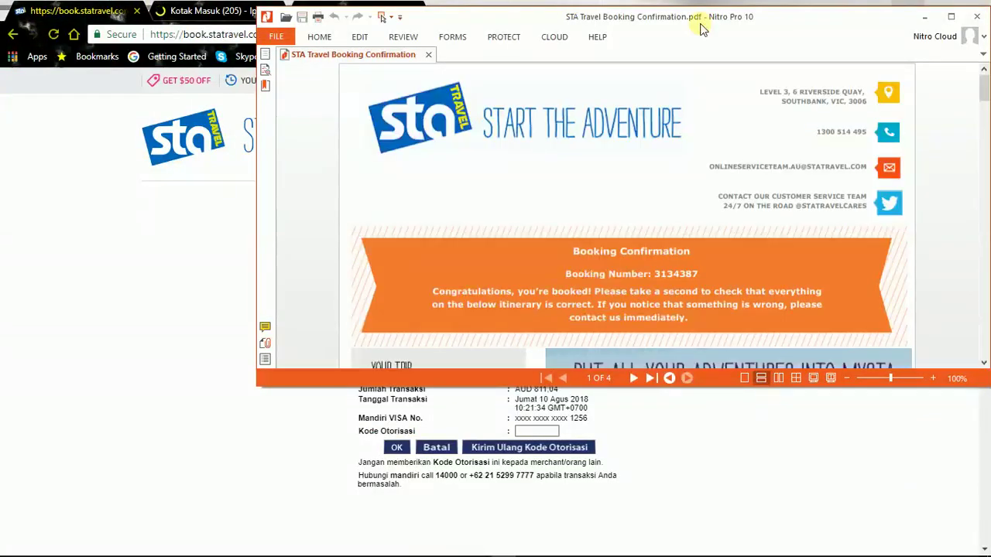
{"action": "scroll", "coordinate": [439, 273], "scroll_direction": "down", "scroll_amount": 5}
{"action": "scroll", "coordinate": [438, 273], "scroll_direction": "down", "scroll_amount": 3}
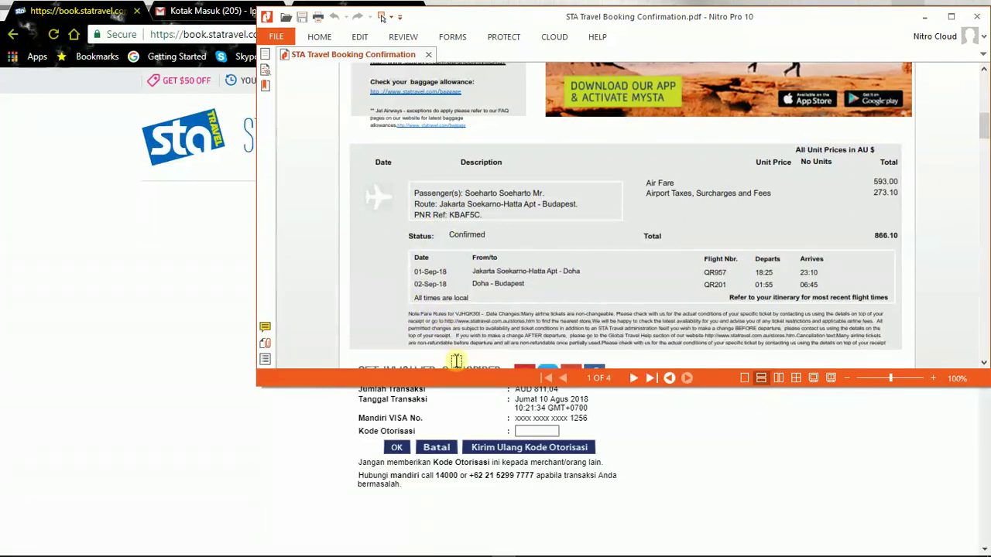
Enter the card authorisation code in the Kode Otorisasi field and confirm the AUD 811.04 payment
{"action": "left_click", "coordinate": [116, 10]}
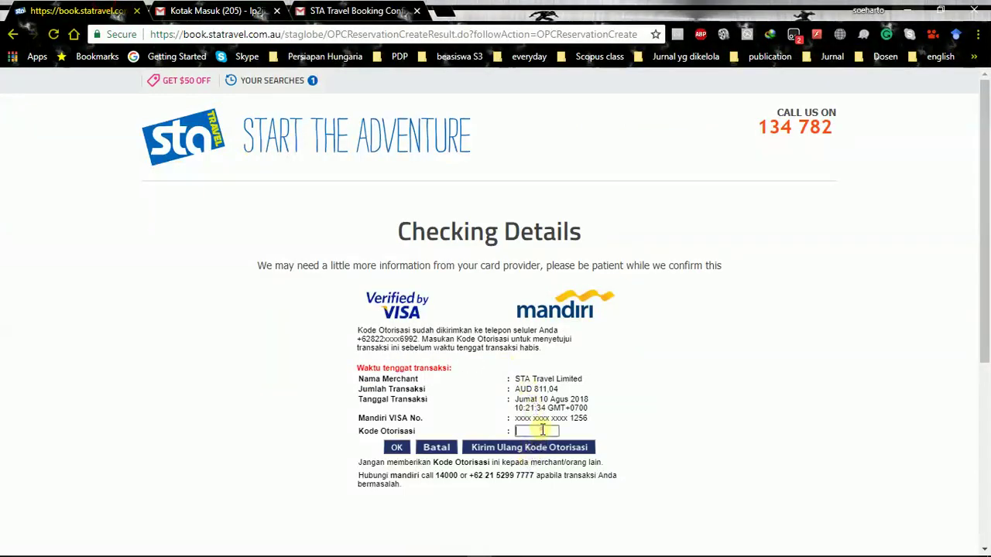
{"action": "type", "text": "•••"}
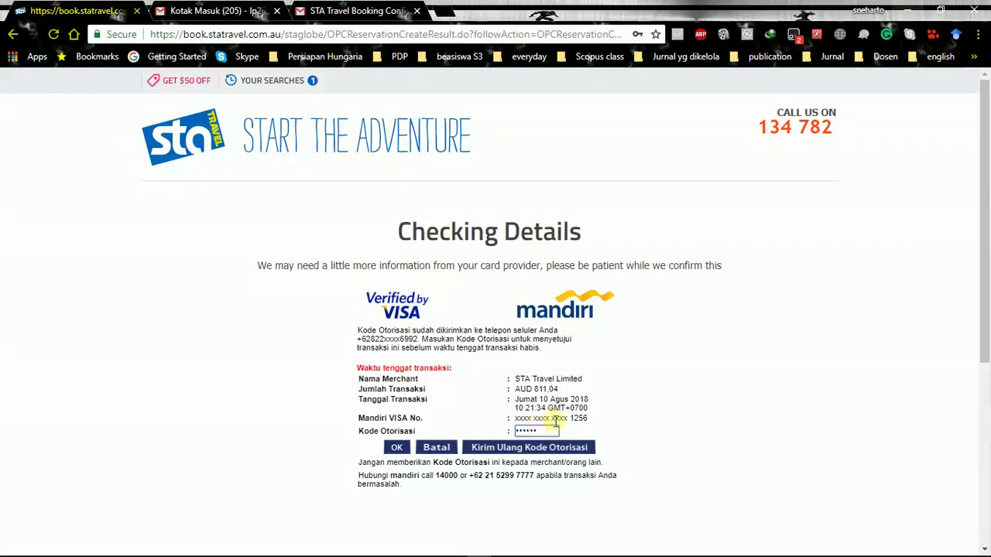
{"action": "left_click", "coordinate": [398, 447]}
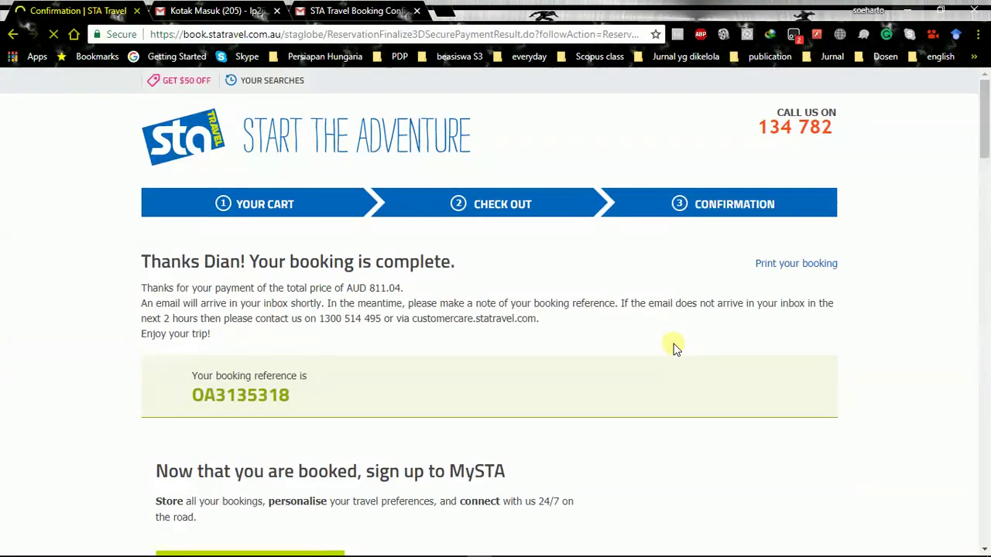
{"action": "scroll", "coordinate": [681, 402], "scroll_direction": "down", "scroll_amount": 2}
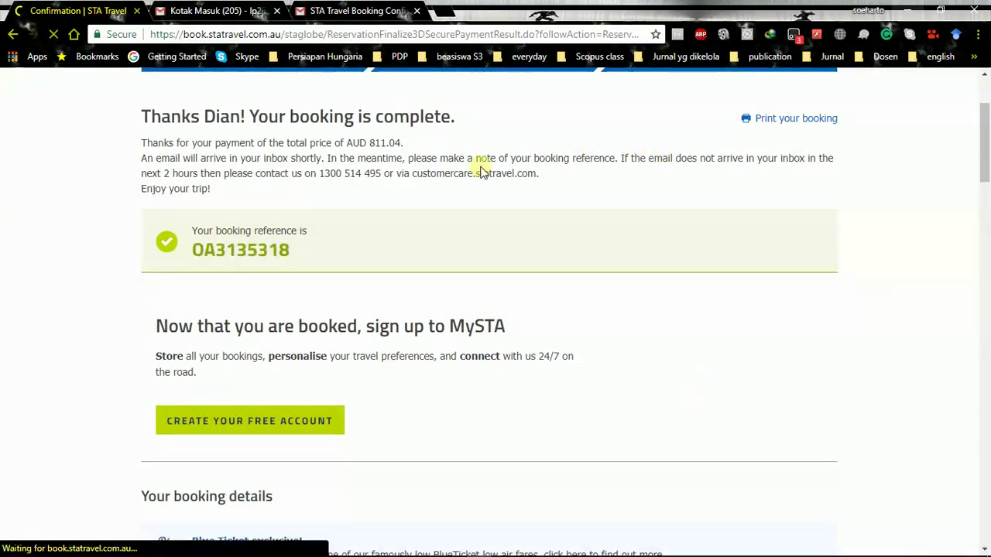
{"action": "left_click", "coordinate": [217, 14]}
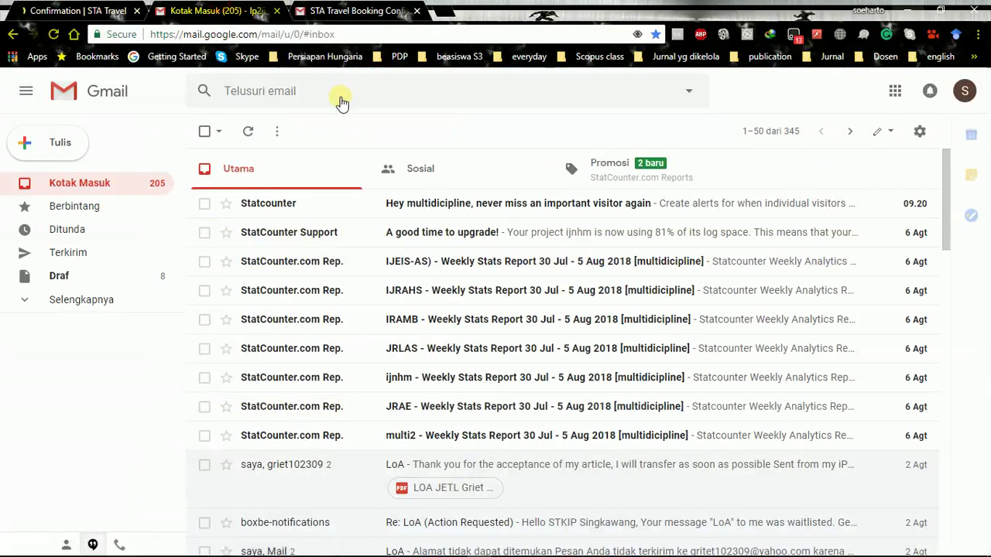
{"action": "left_click", "coordinate": [356, 11]}
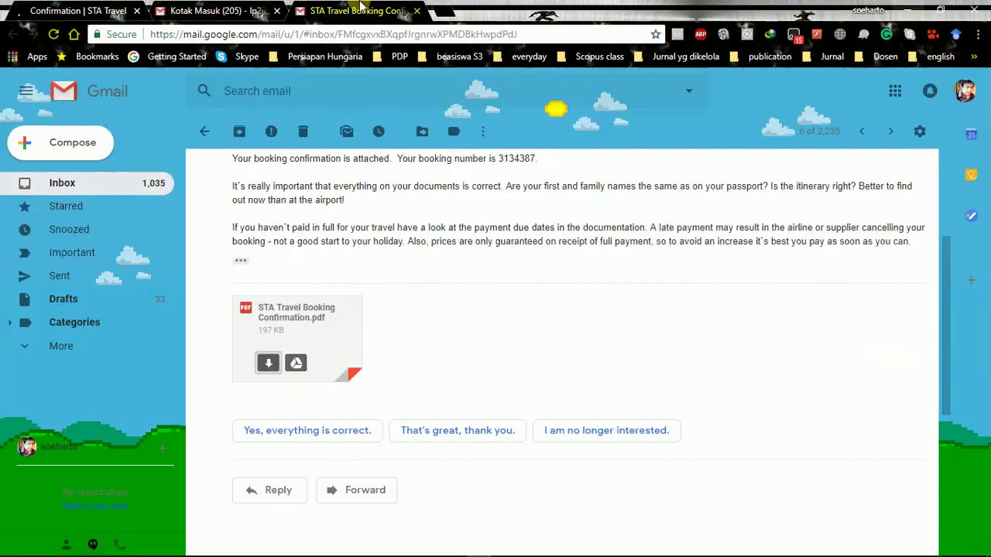
{"action": "left_click", "coordinate": [56, 182]}
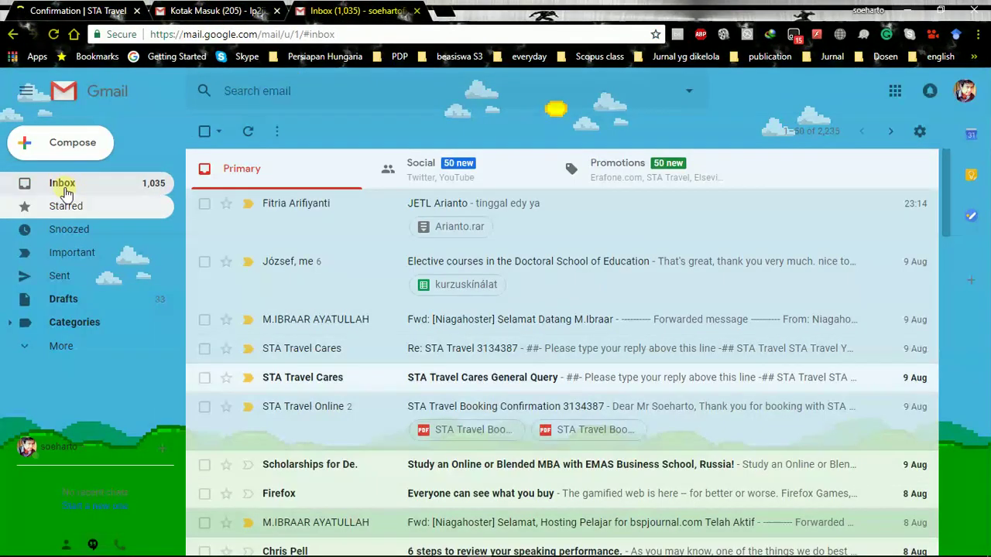
{"action": "left_click", "coordinate": [62, 189]}
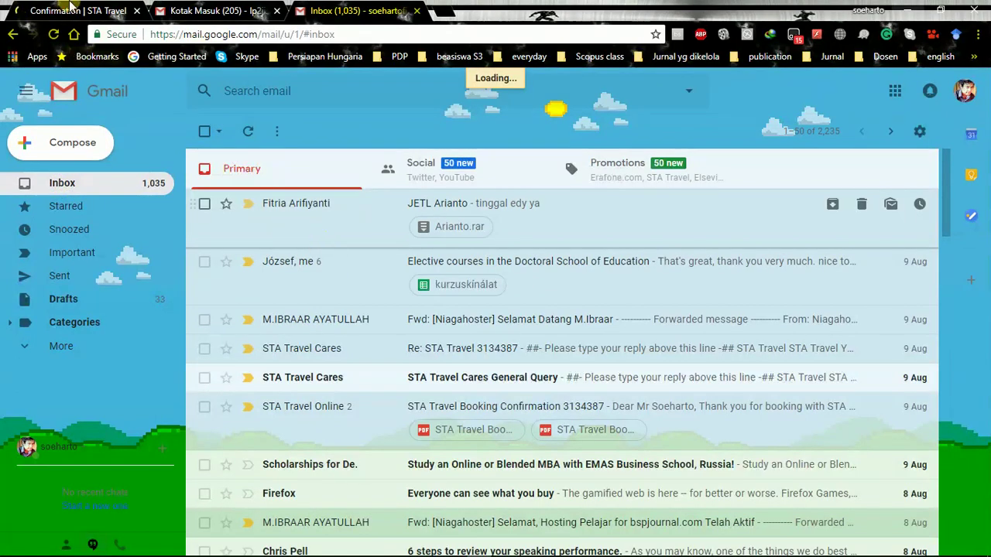
{"action": "left_click", "coordinate": [69, 8]}
{"action": "scroll", "coordinate": [295, 395], "scroll_direction": "down", "scroll_amount": 2}
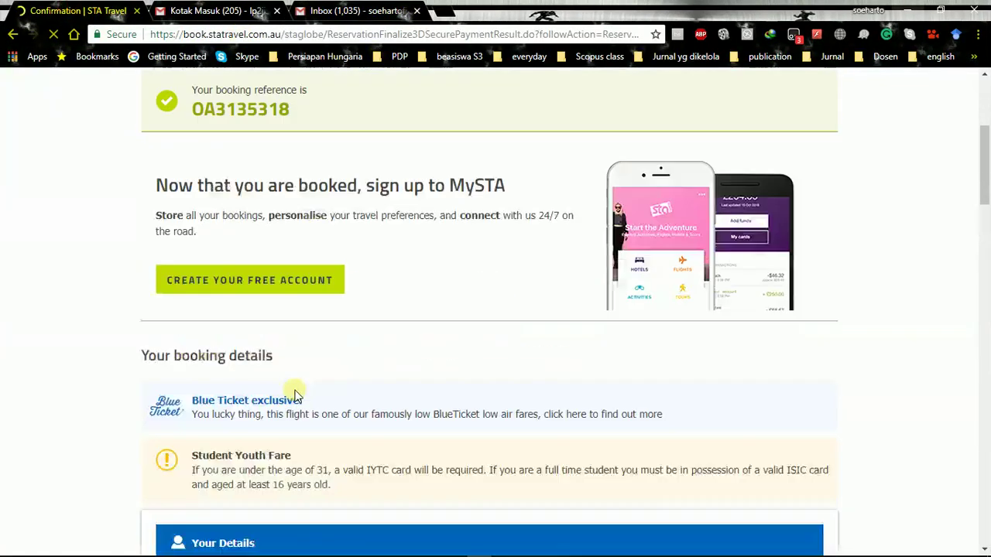
{"action": "scroll", "coordinate": [294, 395], "scroll_direction": "down", "scroll_amount": 4}
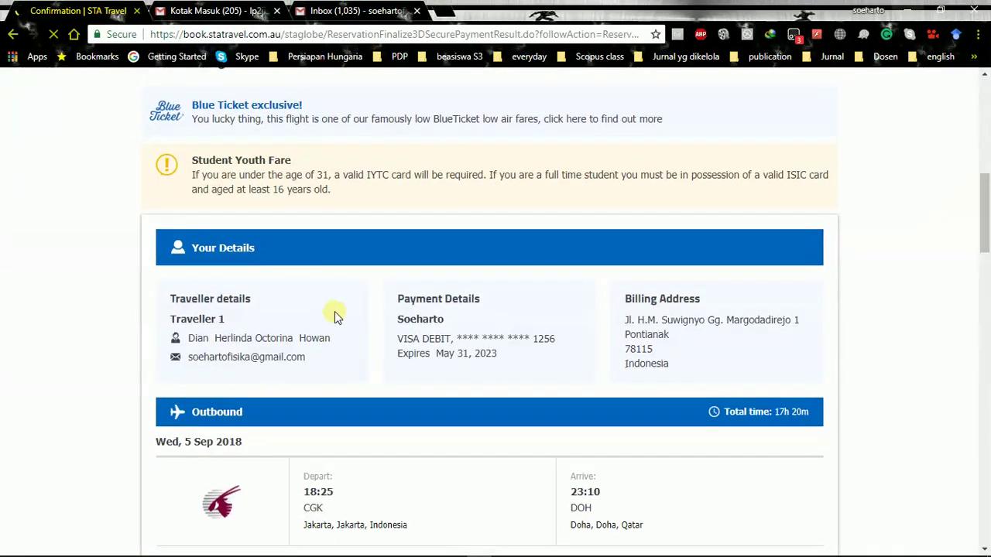
{"action": "scroll", "coordinate": [337, 316], "scroll_direction": "down", "scroll_amount": 4}
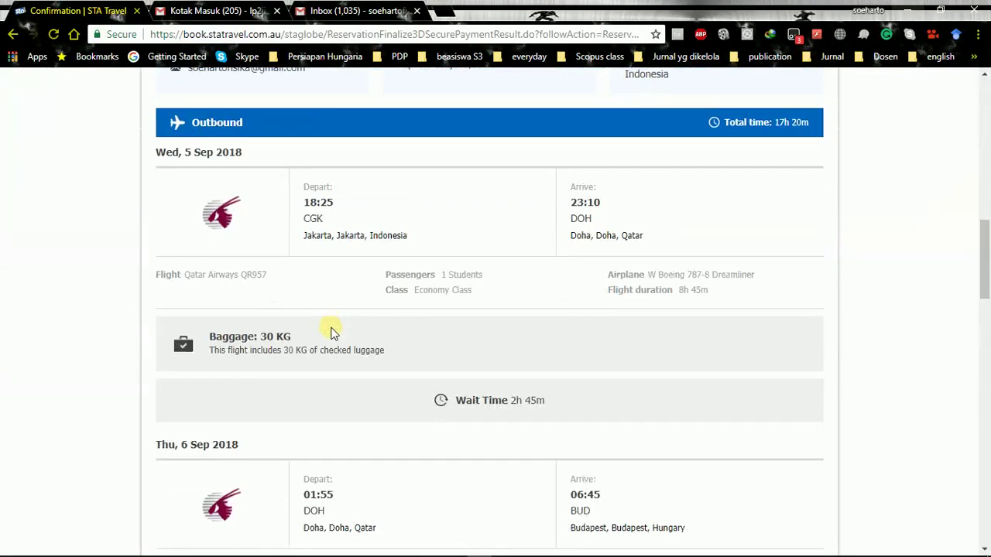
{"action": "scroll", "coordinate": [333, 331], "scroll_direction": "down", "scroll_amount": 4}
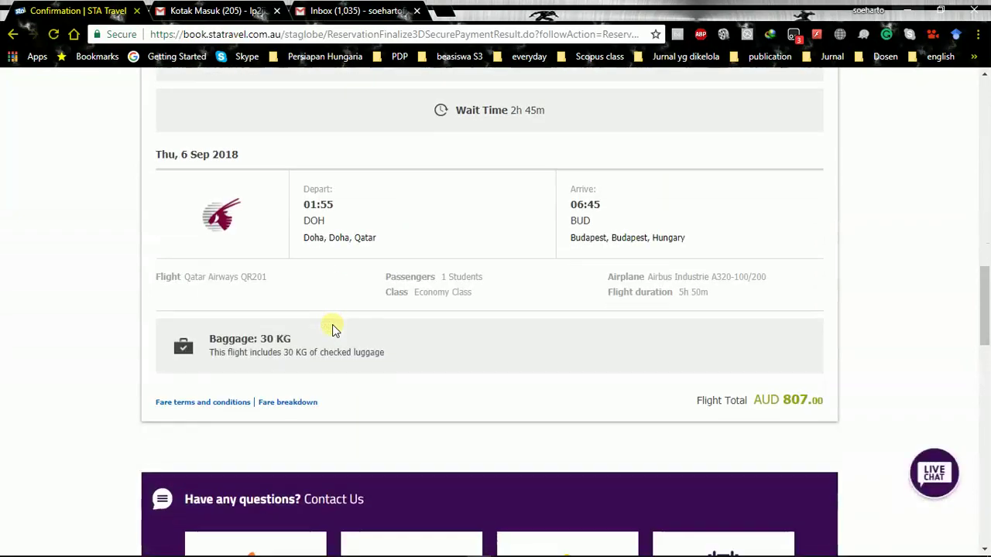
{"action": "scroll", "coordinate": [490, 360], "scroll_direction": "down", "scroll_amount": 5}
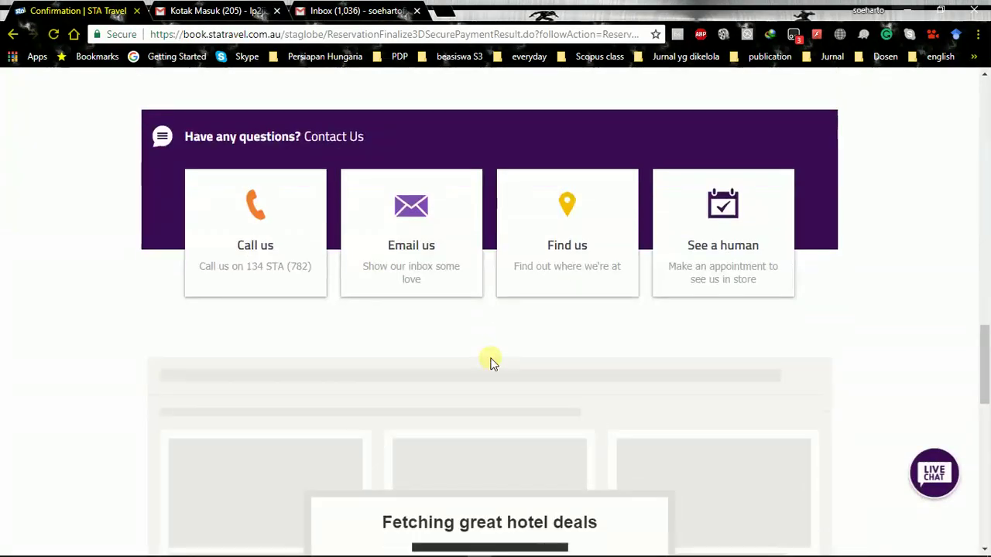
{"action": "scroll", "coordinate": [491, 363], "scroll_direction": "down", "scroll_amount": 5}
{"action": "scroll", "coordinate": [493, 363], "scroll_direction": "up", "scroll_amount": 10}
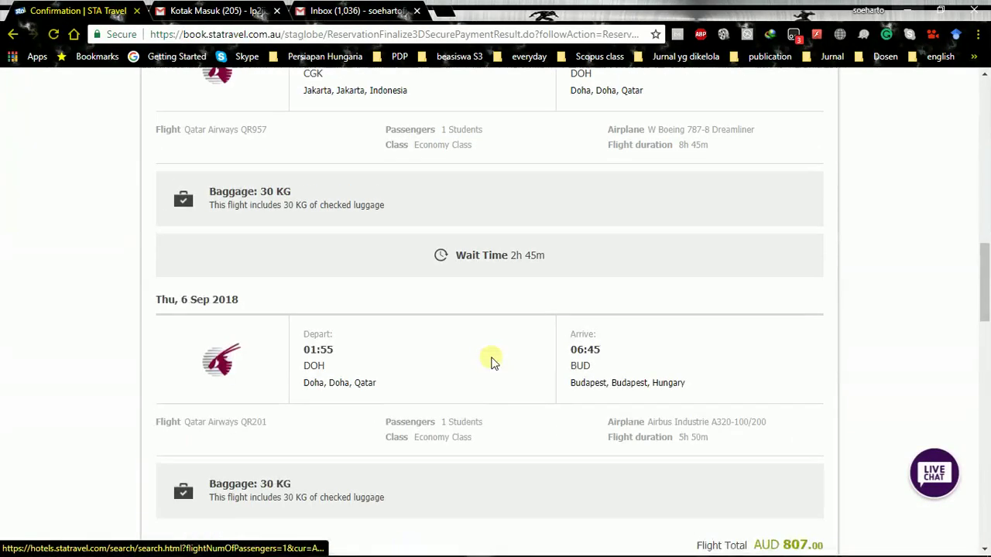
{"action": "scroll", "coordinate": [493, 362], "scroll_direction": "up", "scroll_amount": 12}
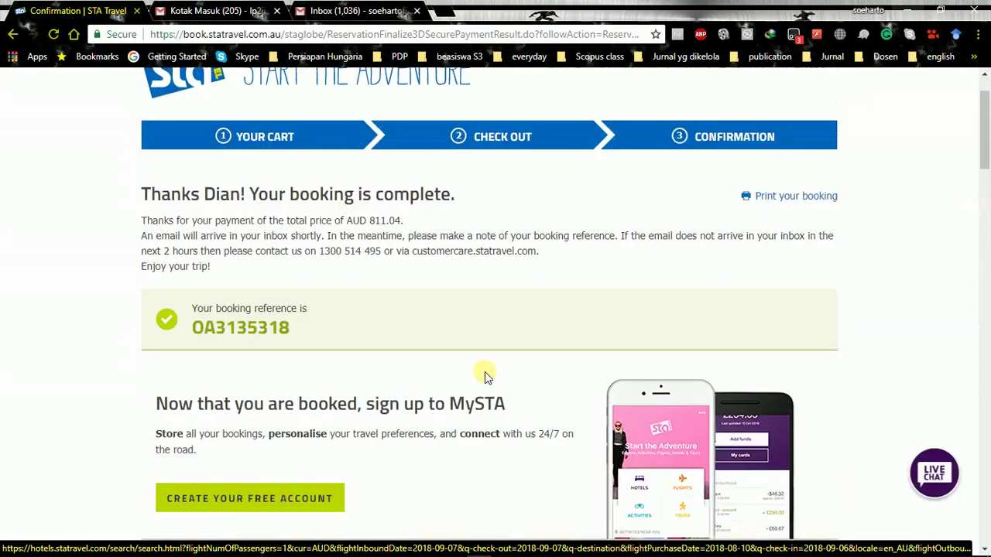
{"action": "scroll", "coordinate": [485, 376], "scroll_direction": "up", "scroll_amount": 1}
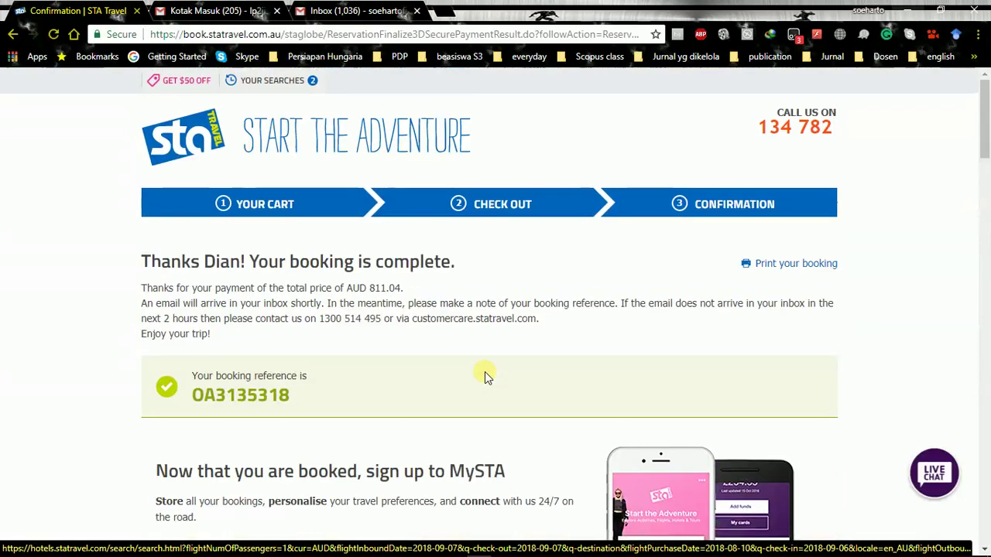
Open the new STA Travel Booking Confirmation email and download its 197 KB PDF into Documents
{"action": "left_click", "coordinate": [345, 10]}
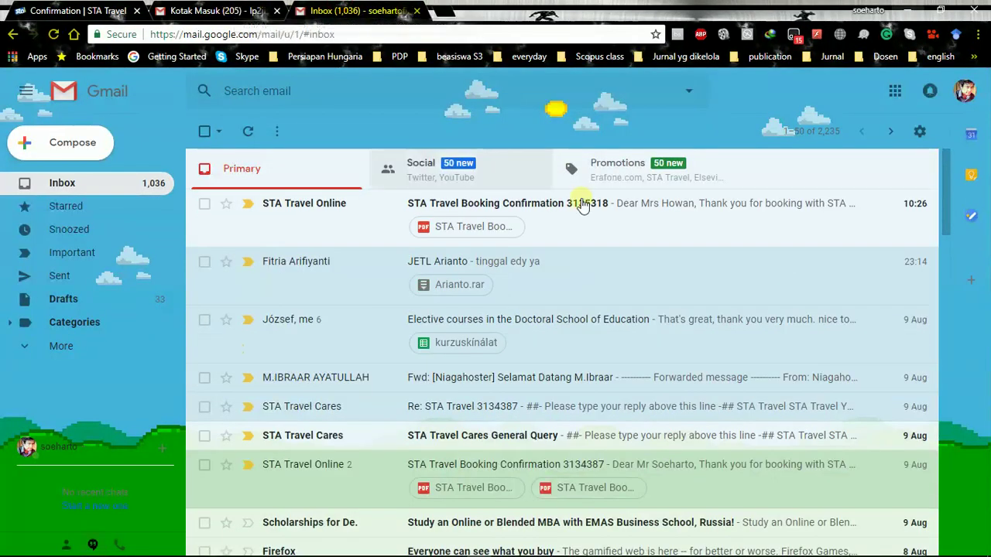
{"action": "left_click", "coordinate": [608, 220]}
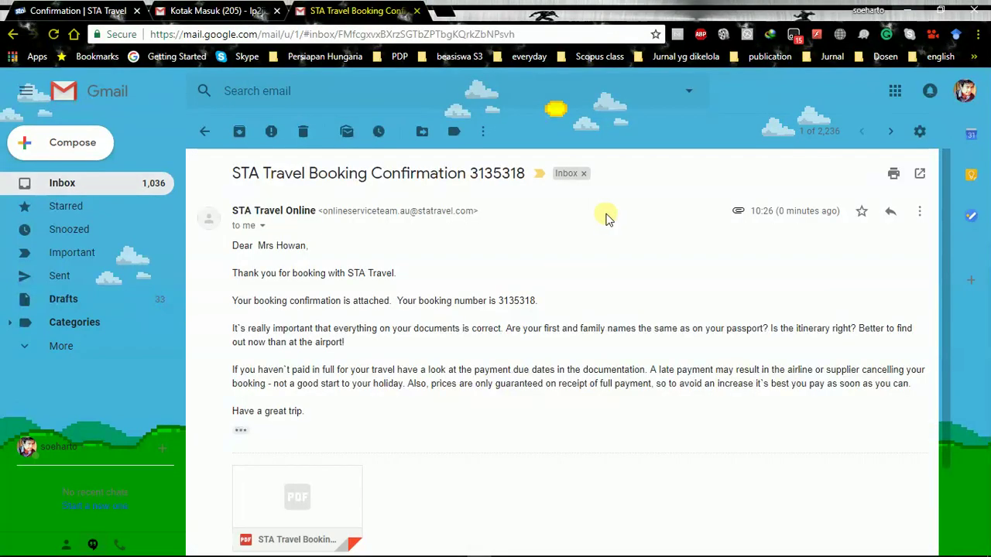
{"action": "scroll", "coordinate": [398, 372], "scroll_direction": "down", "scroll_amount": 2}
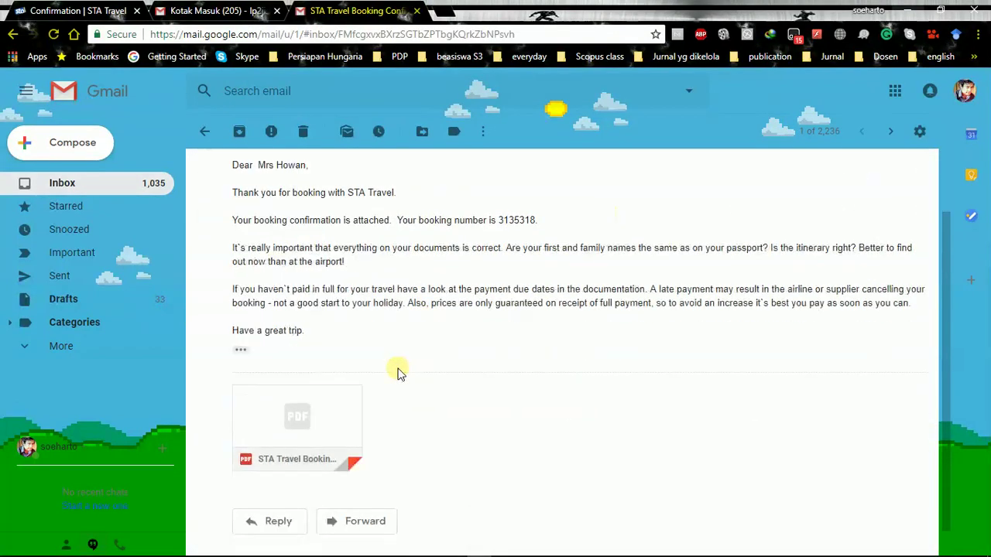
{"action": "left_click", "coordinate": [270, 424]}
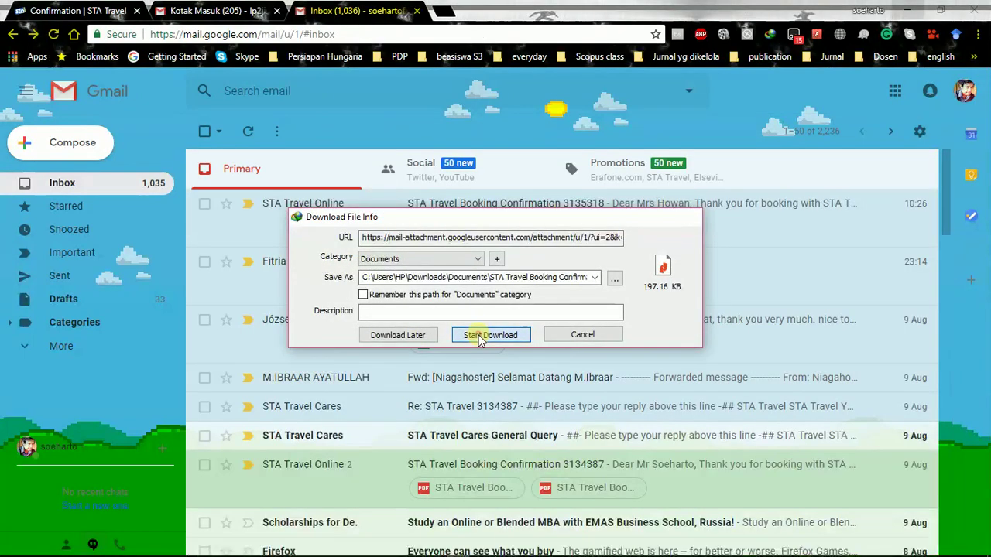
{"action": "left_click", "coordinate": [488, 333]}
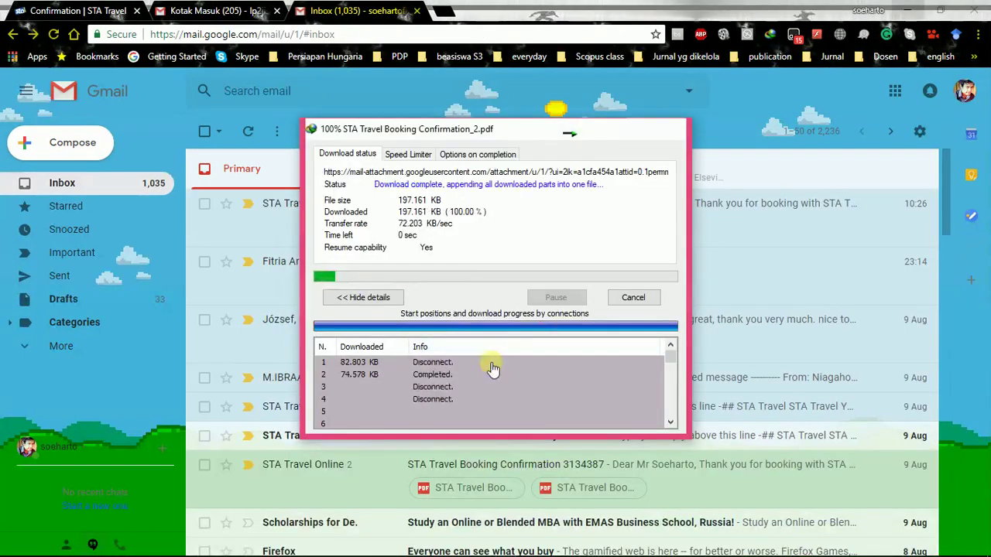
Open STA Travel Booking Confirmation_2.pdf in Nitro and scroll through its flight details
{"action": "left_click", "coordinate": [372, 333]}
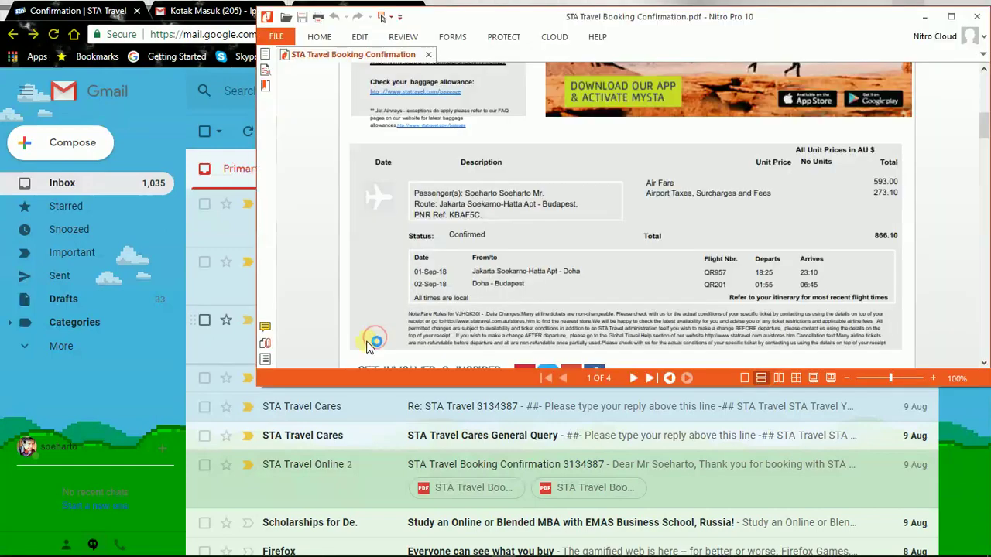
{"action": "scroll", "coordinate": [538, 220], "scroll_direction": "down", "scroll_amount": 3}
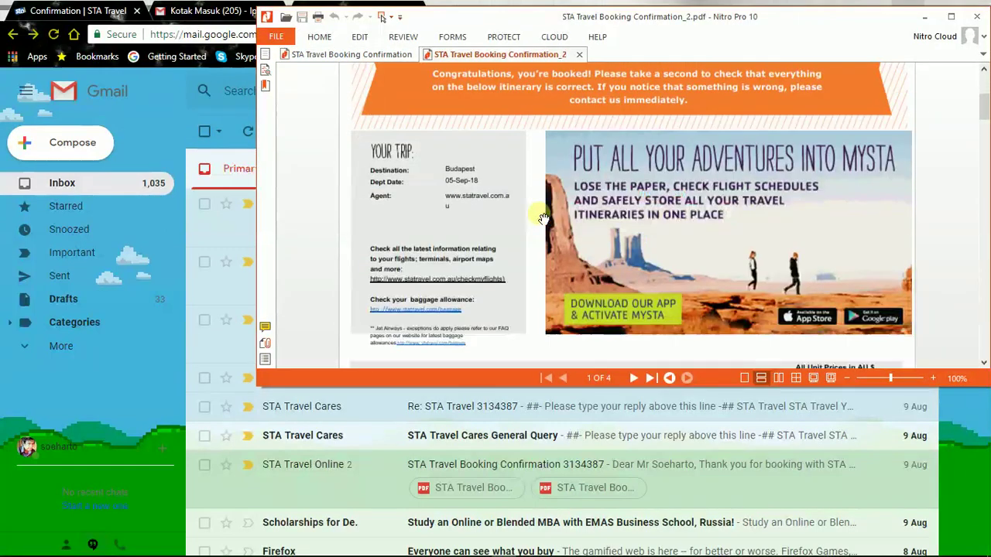
{"action": "scroll", "coordinate": [542, 218], "scroll_direction": "down", "scroll_amount": 2}
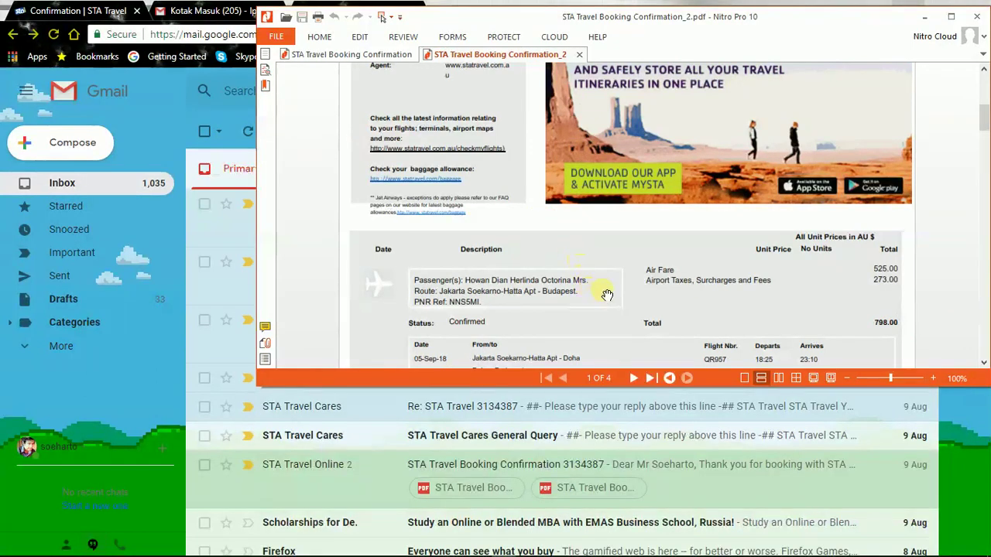
{"action": "scroll", "coordinate": [608, 292], "scroll_direction": "down", "scroll_amount": 1}
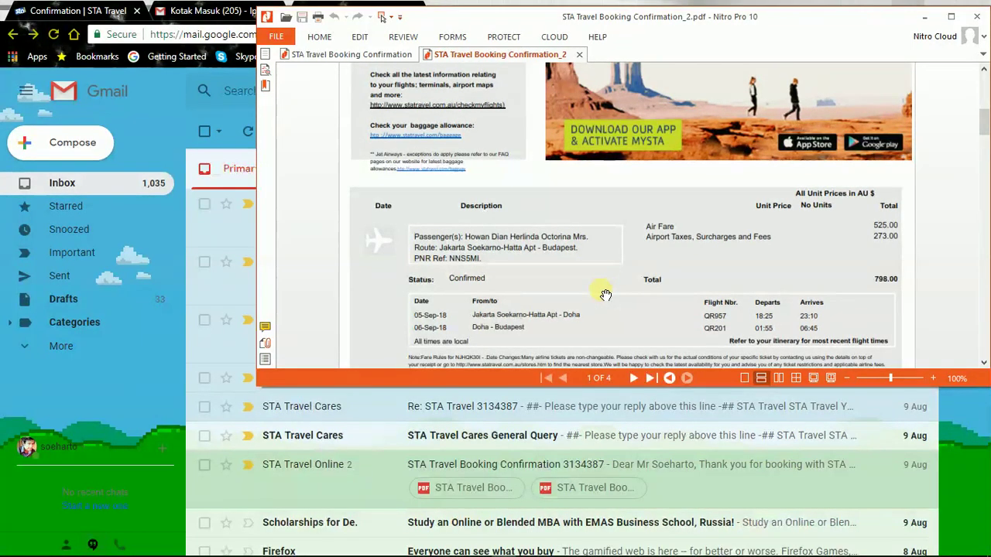
{"action": "scroll", "coordinate": [605, 294], "scroll_direction": "down", "scroll_amount": 2}
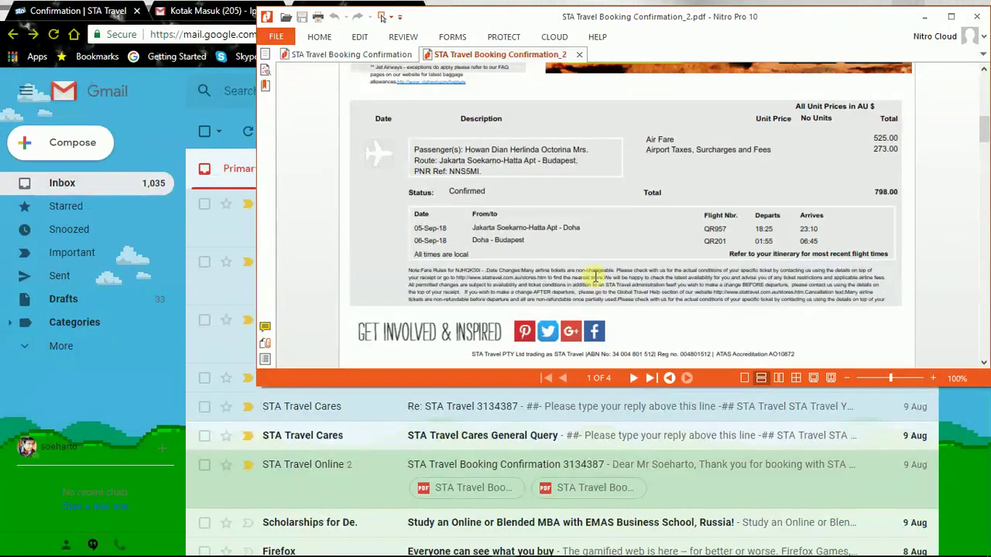
{"action": "scroll", "coordinate": [594, 278], "scroll_direction": "down", "scroll_amount": 1}
{"action": "scroll", "coordinate": [598, 285], "scroll_direction": "down", "scroll_amount": 6}
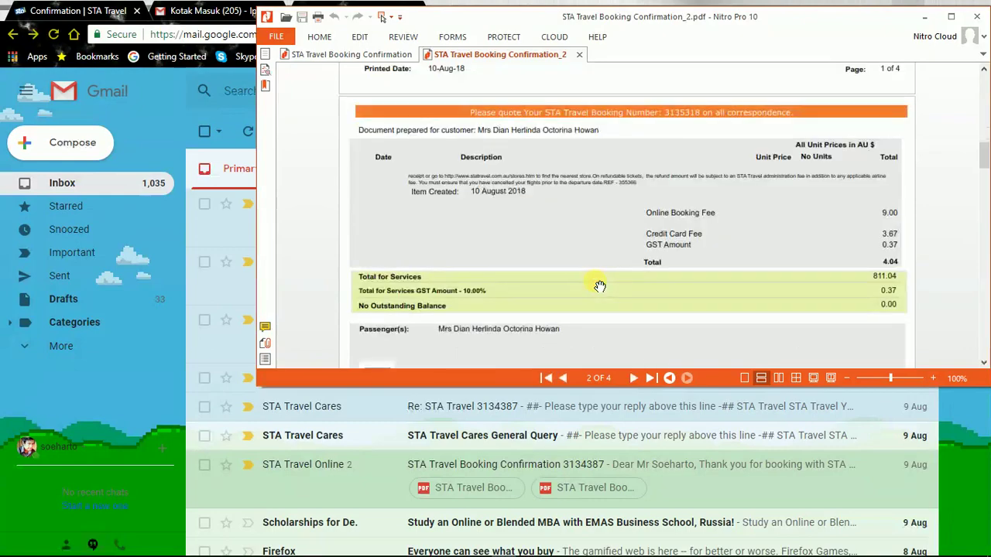
{"action": "scroll", "coordinate": [600, 286], "scroll_direction": "up", "scroll_amount": 15}
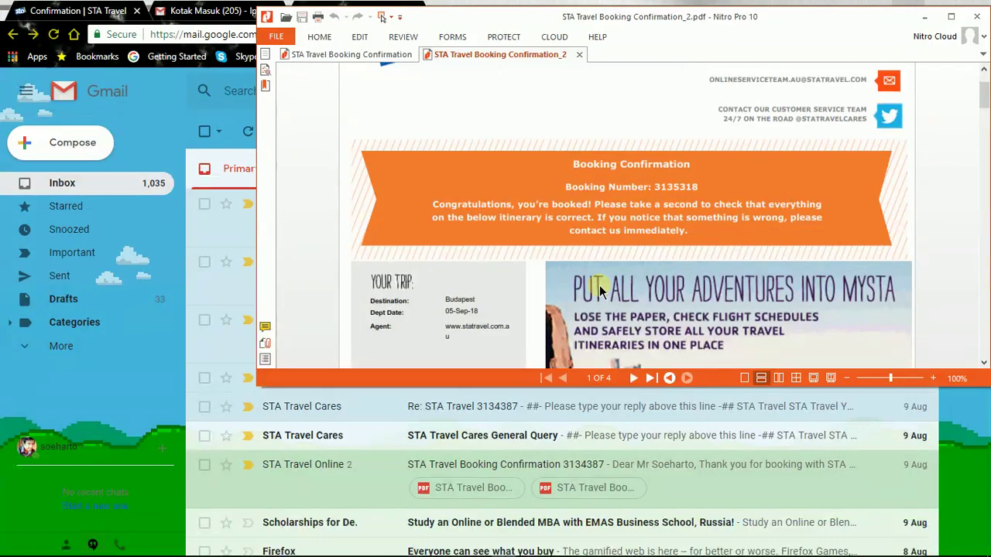
Review the fares and AUD 811.04 total, then move the Nitro window aside over Gmail
{"action": "scroll", "coordinate": [571, 221], "scroll_direction": "down", "scroll_amount": 10}
{"action": "scroll", "coordinate": [604, 265], "scroll_direction": "up", "scroll_amount": 10}
{"action": "scroll", "coordinate": [594, 271], "scroll_direction": "down", "scroll_amount": 2}
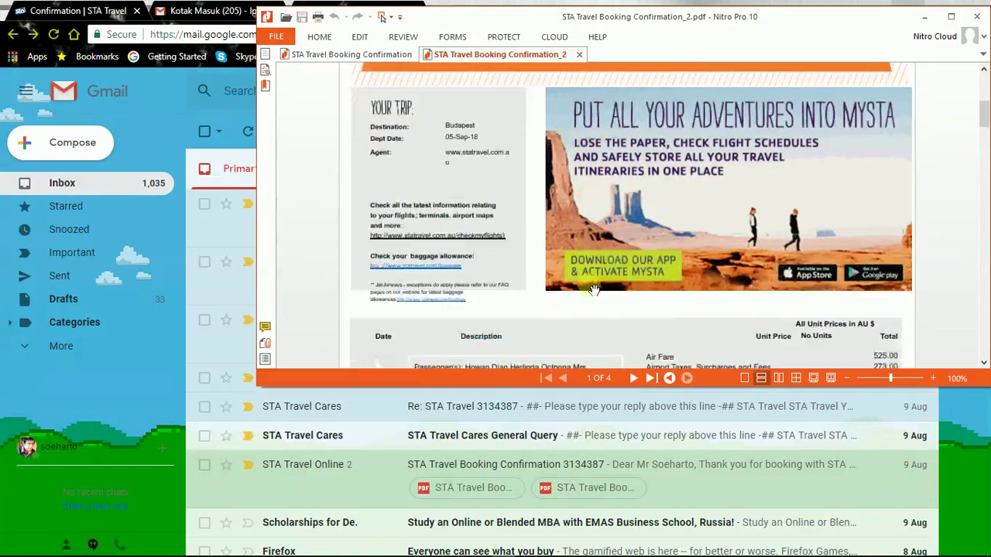
{"action": "scroll", "coordinate": [593, 290], "scroll_direction": "down", "scroll_amount": 3}
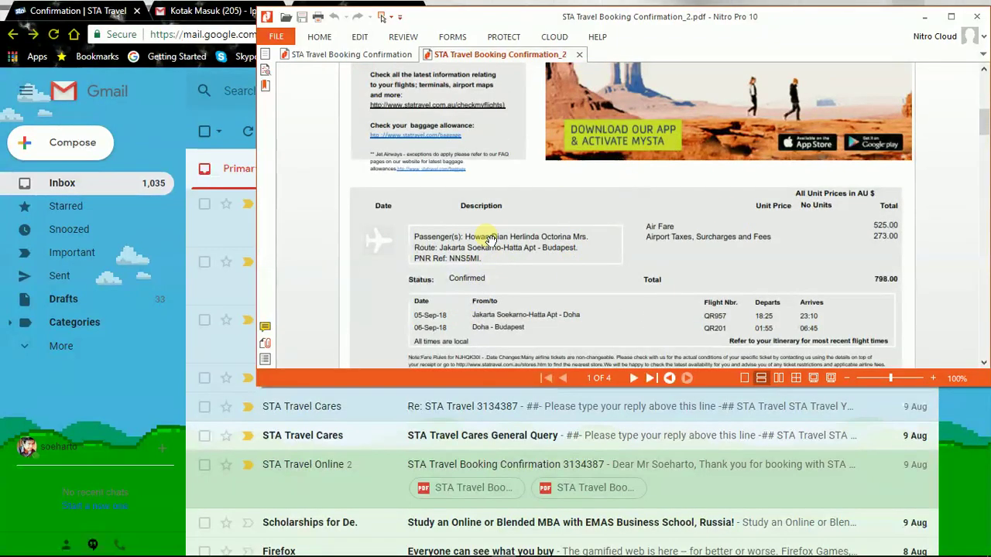
{"action": "scroll", "coordinate": [780, 149], "scroll_direction": "up", "scroll_amount": 2}
{"action": "scroll", "coordinate": [779, 149], "scroll_direction": "up", "scroll_amount": 7}
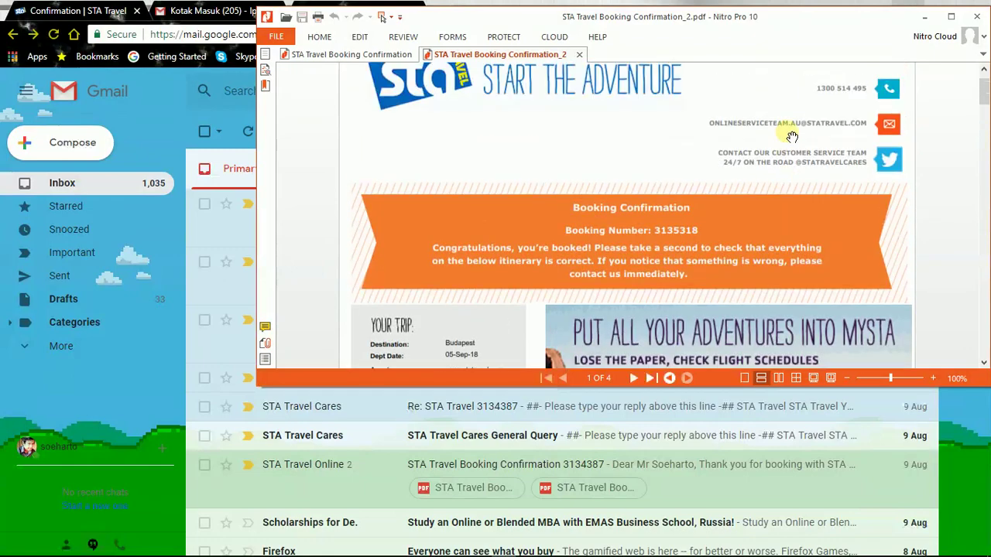
{"action": "scroll", "coordinate": [787, 166], "scroll_direction": "down", "scroll_amount": 15}
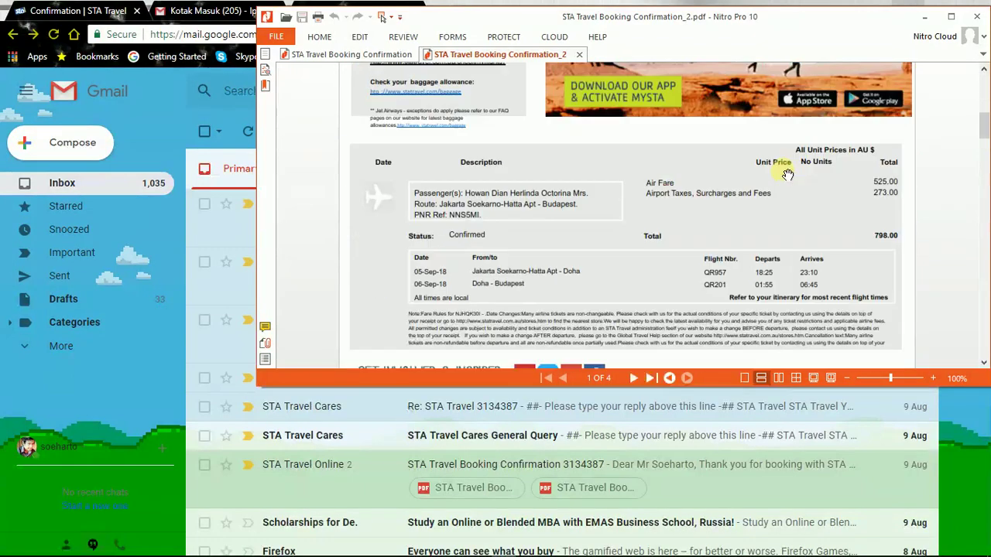
{"action": "scroll", "coordinate": [765, 202], "scroll_direction": "down", "scroll_amount": 4}
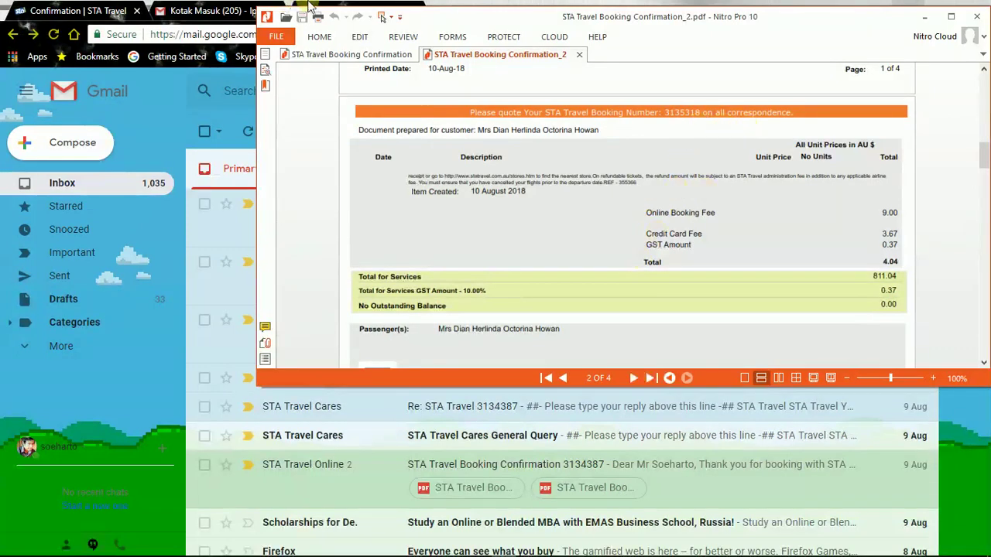
{"action": "scroll", "coordinate": [664, 294], "scroll_direction": "up", "scroll_amount": 4}
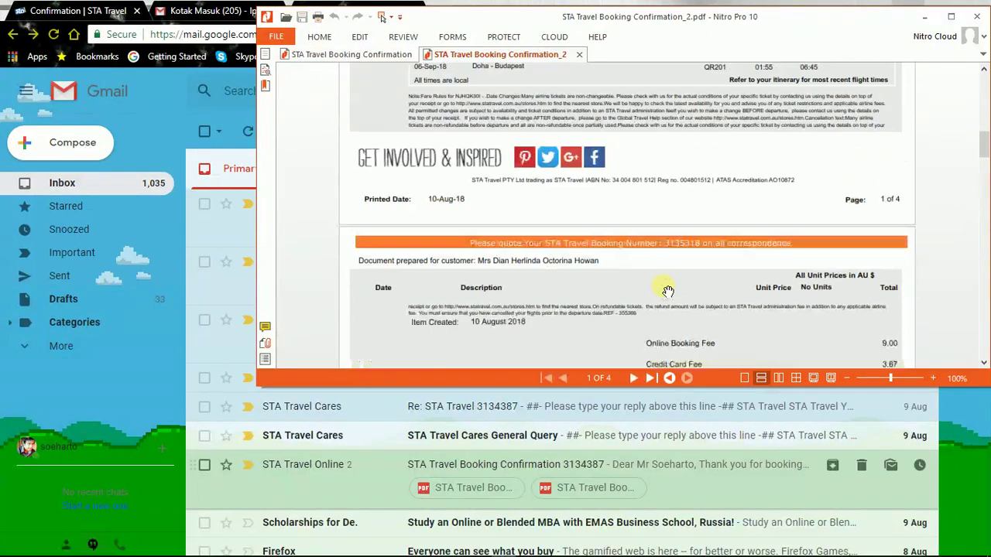
{"action": "scroll", "coordinate": [664, 295], "scroll_direction": "down", "scroll_amount": 3}
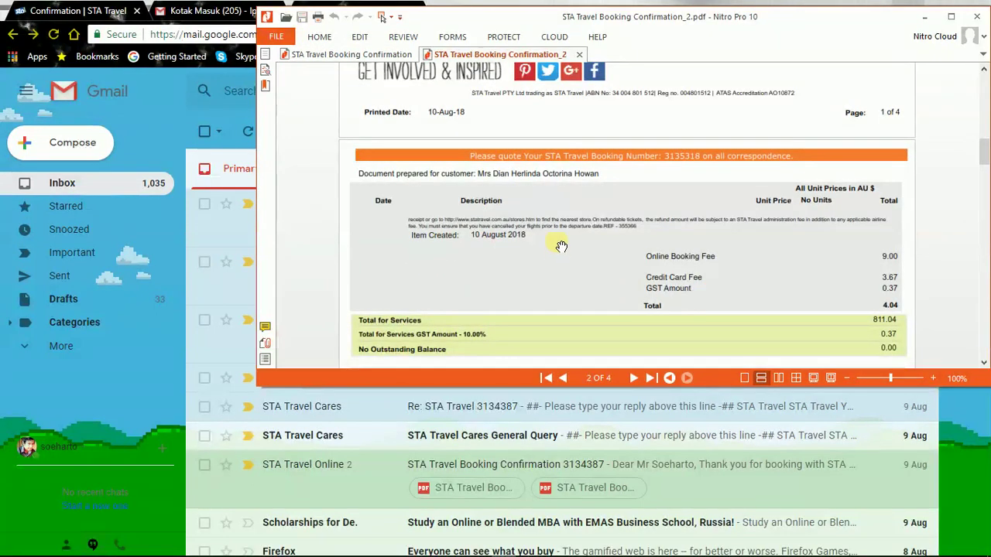
{"action": "scroll", "coordinate": [602, 265], "scroll_direction": "down", "scroll_amount": 3}
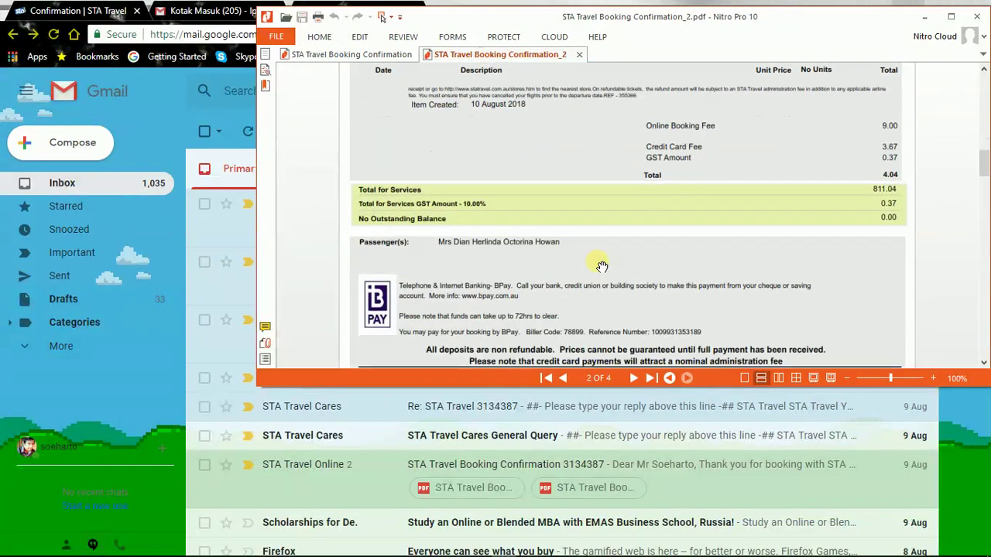
{"action": "scroll", "coordinate": [602, 266], "scroll_direction": "up", "scroll_amount": 5}
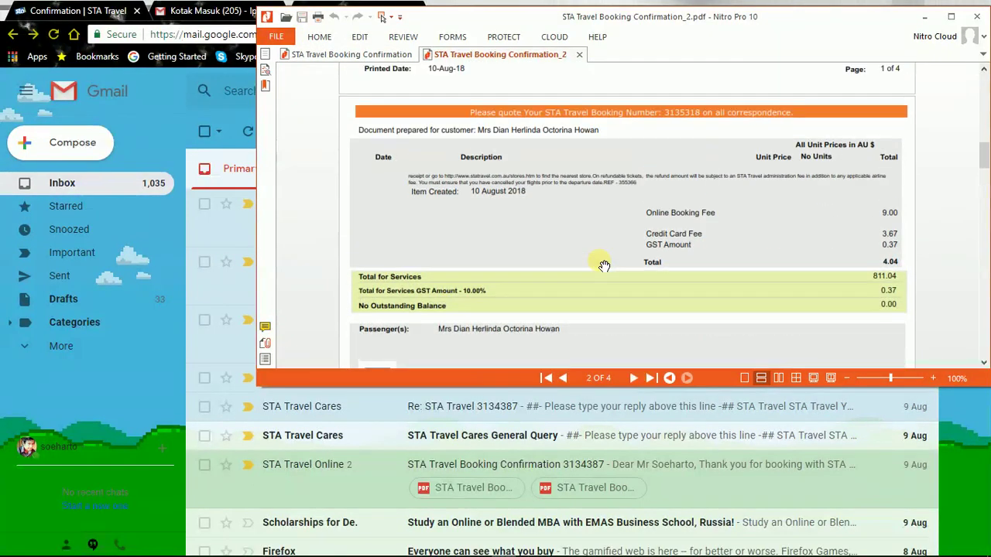
{"action": "scroll", "coordinate": [602, 265], "scroll_direction": "up", "scroll_amount": 8}
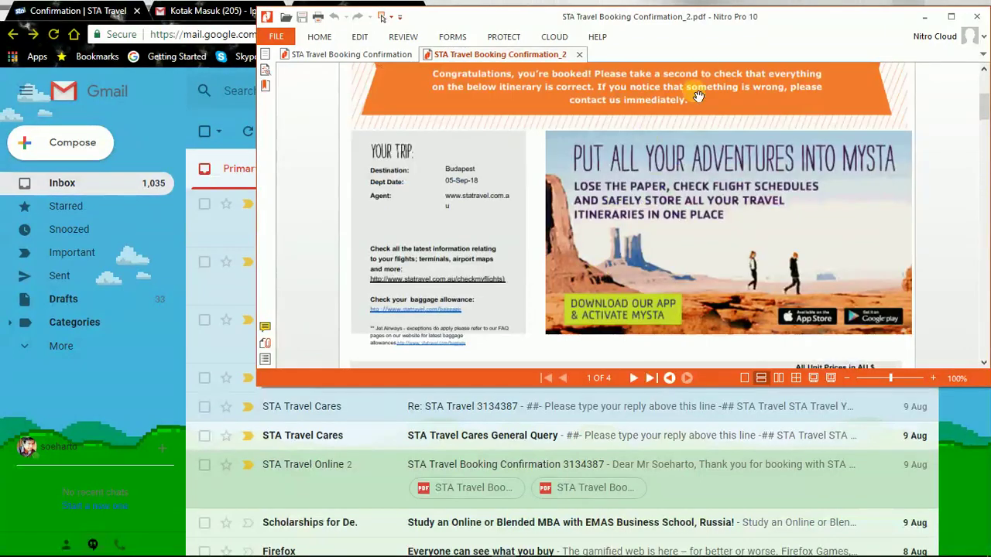
{"action": "left_click_drag", "start_coordinate": [734, 17], "coordinate": [418, 267]}
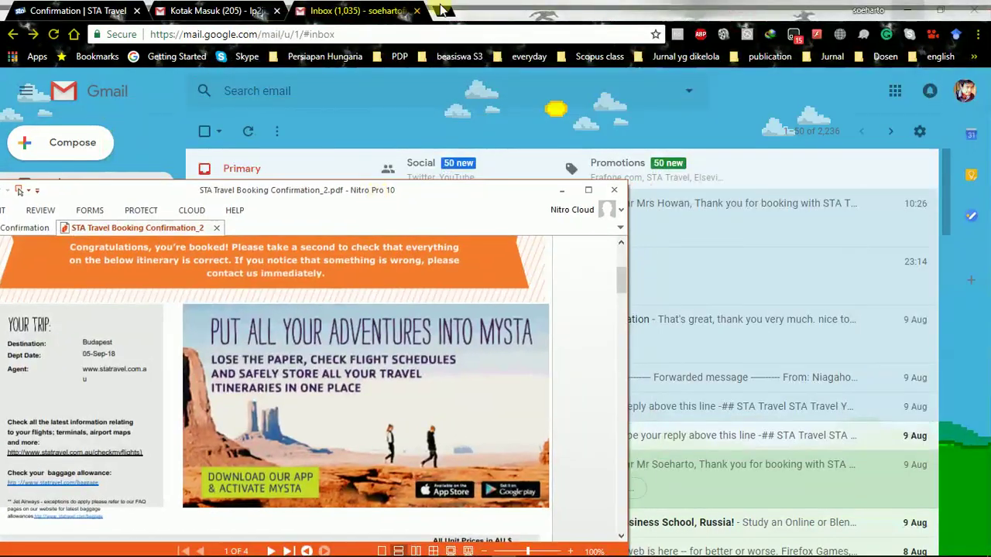
In a new tab, Google 'print ticket qatar airways' and open Qatar's E-Ticket Generation result
{"action": "left_click", "coordinate": [440, 11]}
{"action": "left_click", "coordinate": [441, 10]}
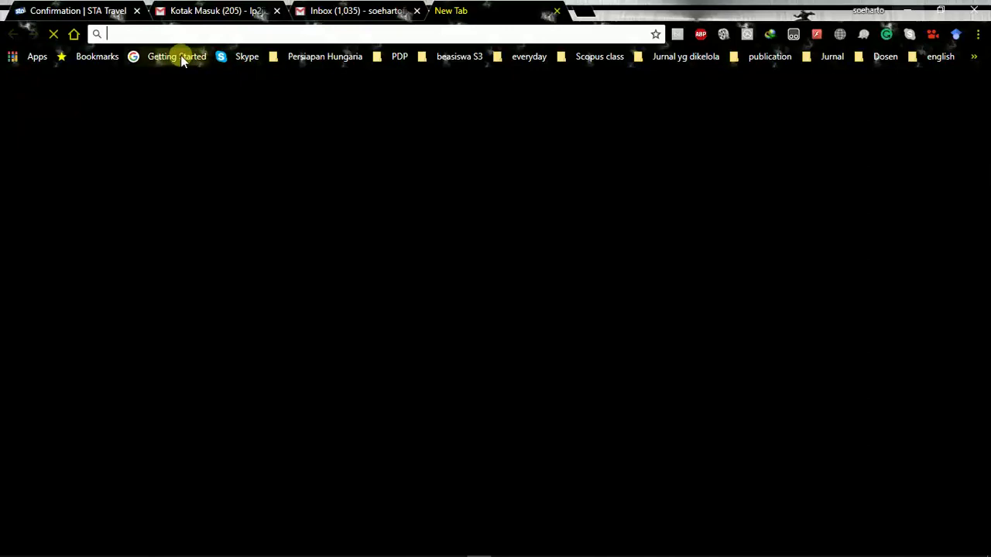
{"action": "left_click", "coordinate": [181, 56]}
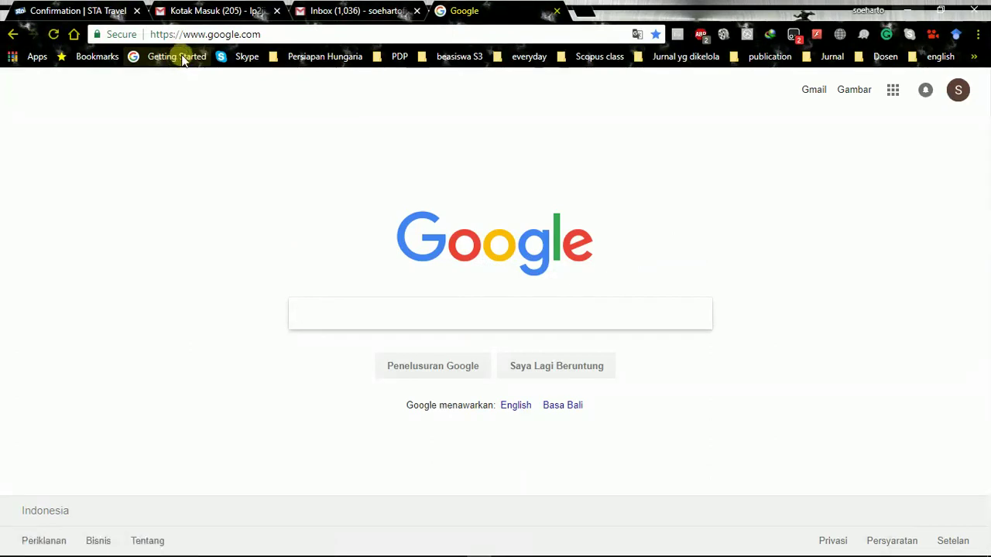
{"action": "left_click", "coordinate": [178, 57]}
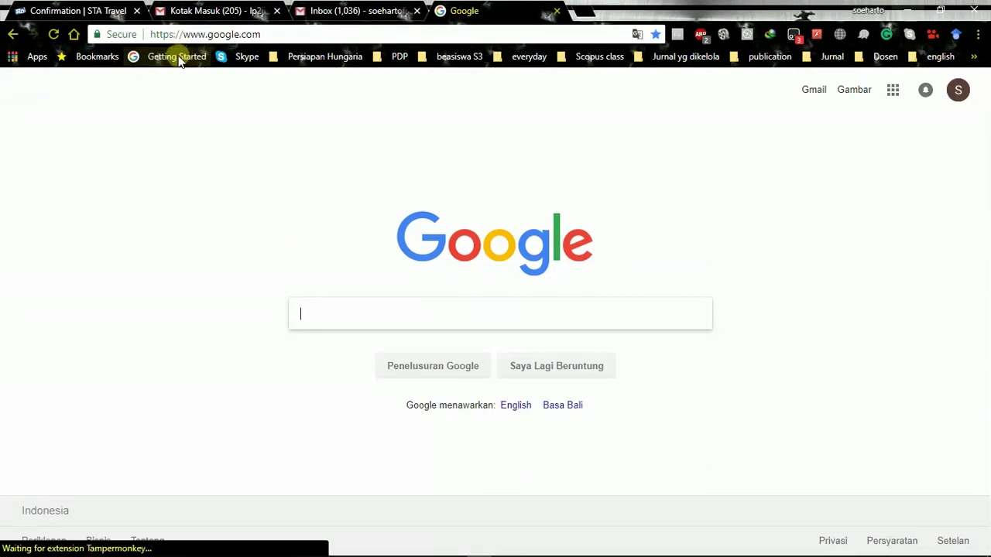
{"action": "type", "text": "pri"}
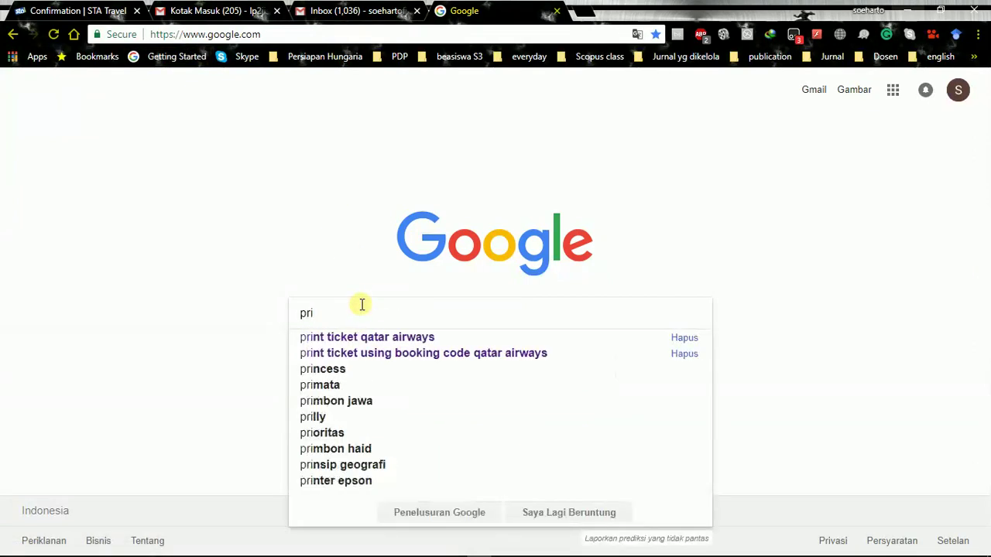
{"action": "left_click", "coordinate": [408, 335]}
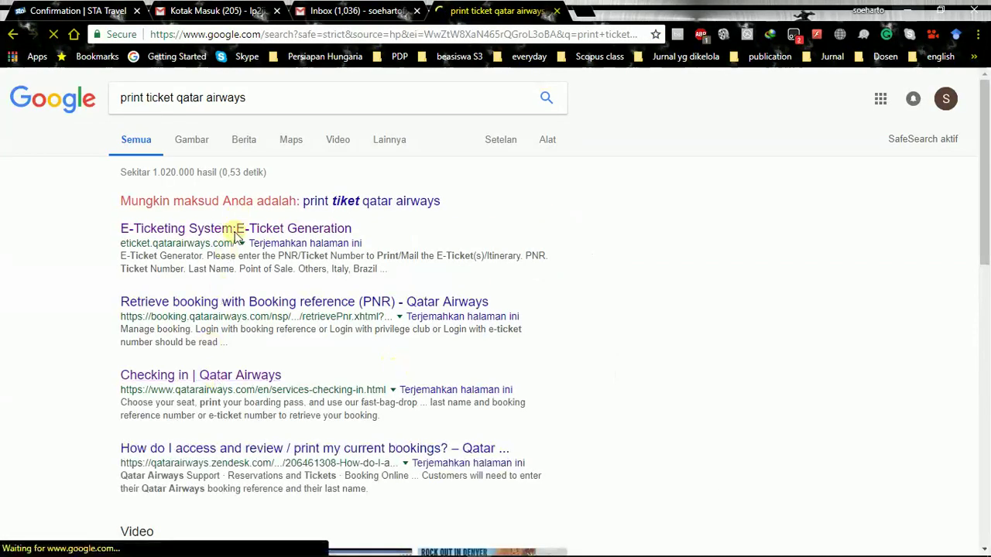
{"action": "left_click", "coordinate": [235, 232]}
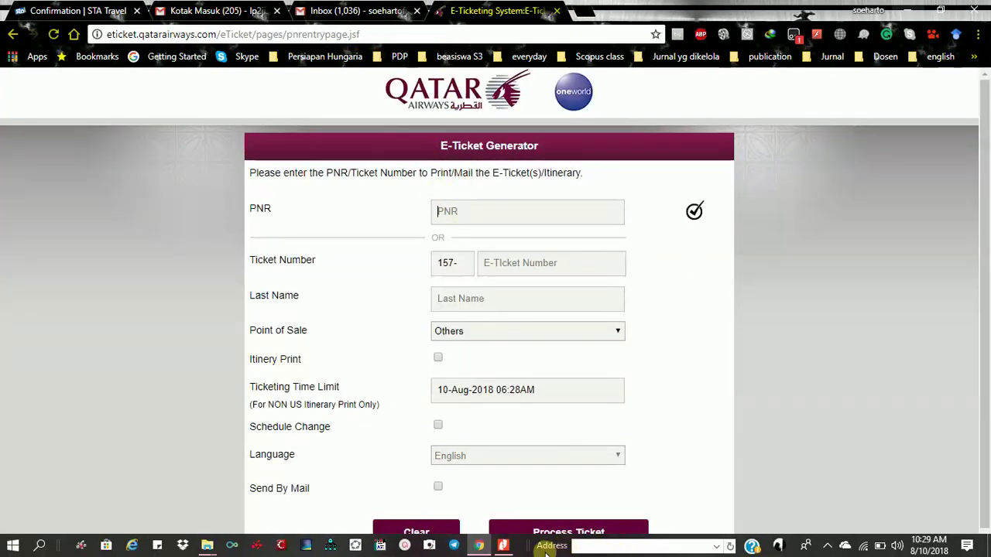
Look up the booking PNR in the confirmation PDF, then minimize Nitro
{"action": "left_click", "coordinate": [508, 546]}
{"action": "scroll", "coordinate": [256, 409], "scroll_direction": "down", "scroll_amount": 4}
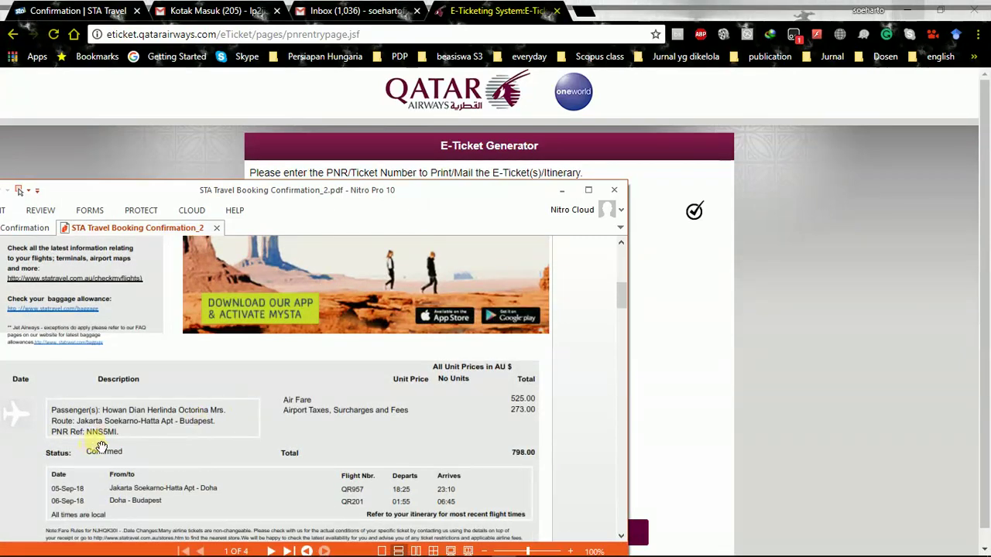
{"action": "left_click", "coordinate": [572, 208]}
{"action": "left_click", "coordinate": [561, 192]}
Fill in the booking PNR and the passenger's last name, then process the ticket
{"action": "left_click", "coordinate": [499, 217]}
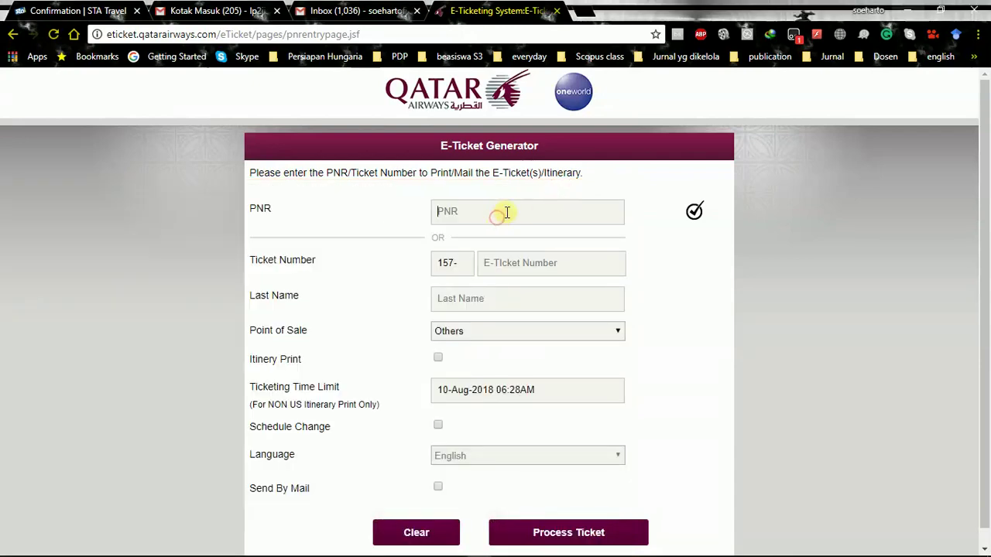
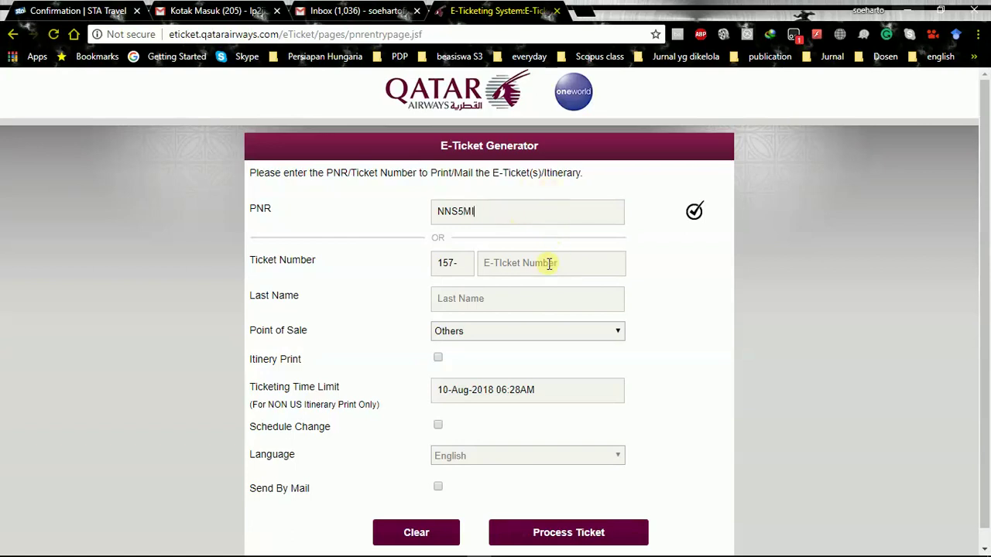
{"action": "left_click", "coordinate": [515, 297]}
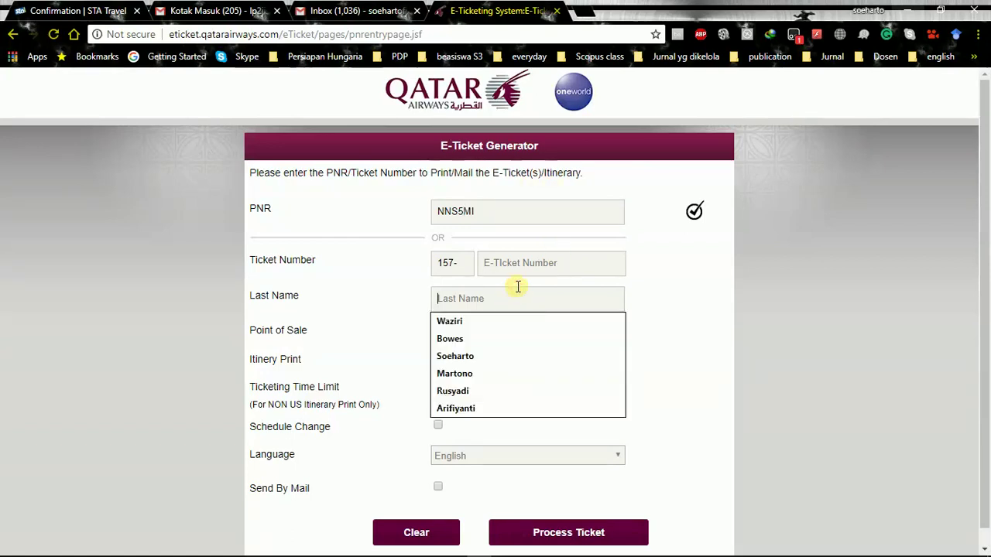
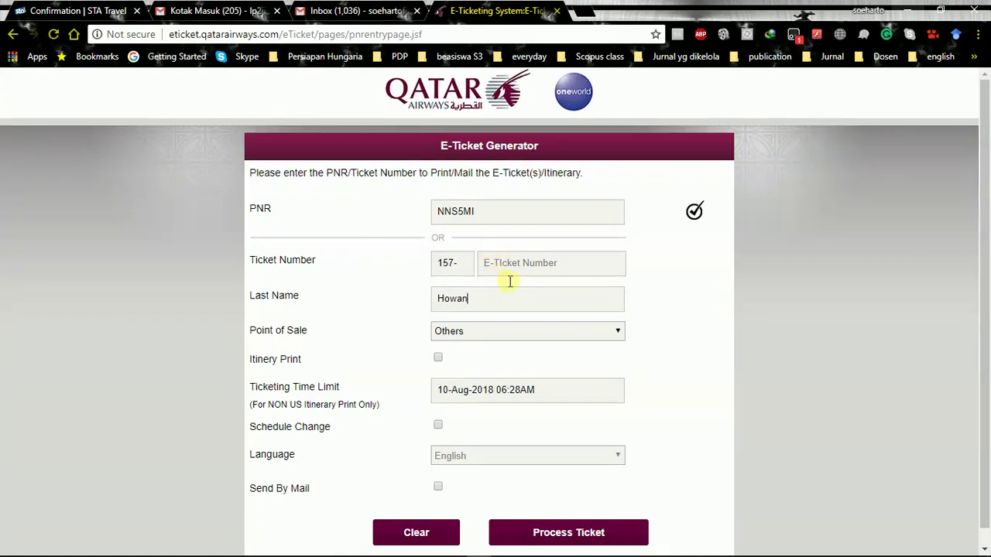
{"action": "scroll", "coordinate": [509, 440], "scroll_direction": "down", "scroll_amount": 1}
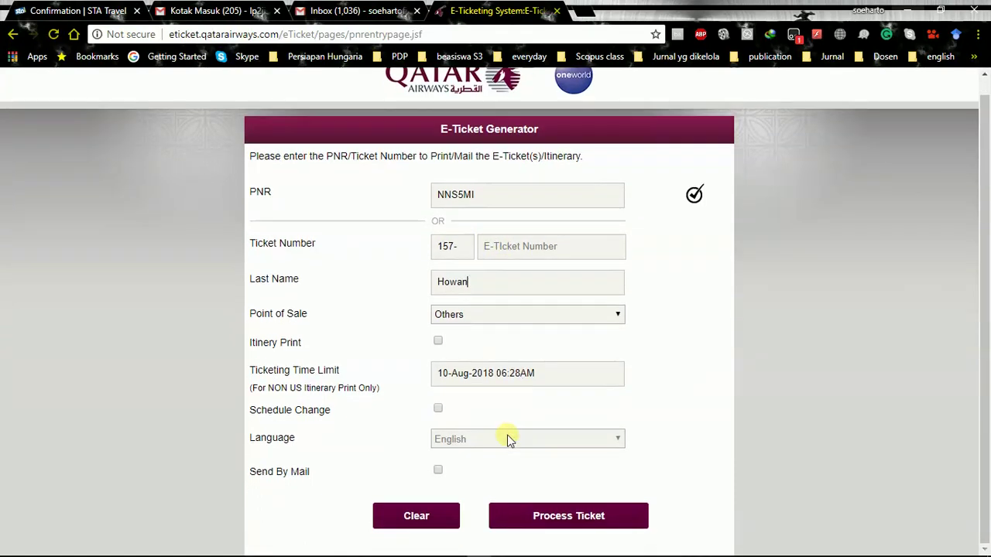
{"action": "left_click", "coordinate": [563, 520]}
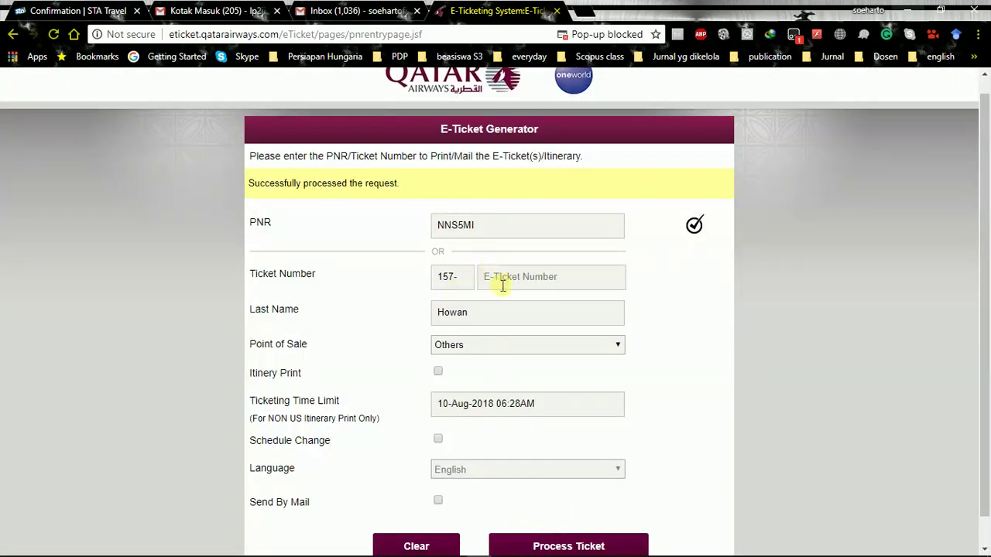
{"action": "scroll", "coordinate": [620, 334], "scroll_direction": "down", "scroll_amount": 1}
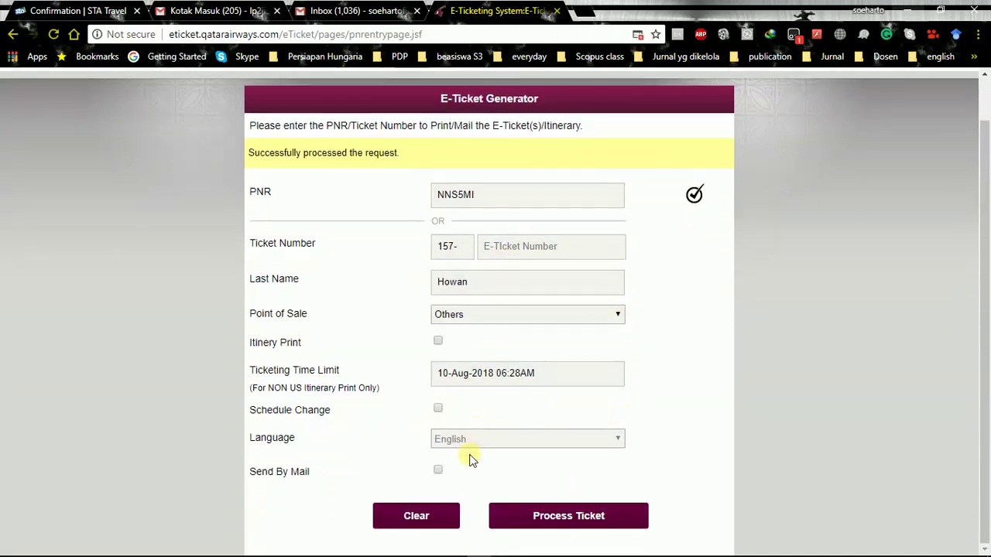
Choose e-mail delivery to the listed address and reprocess the e-ticket request
{"action": "left_click", "coordinate": [438, 472]}
{"action": "left_click", "coordinate": [569, 517]}
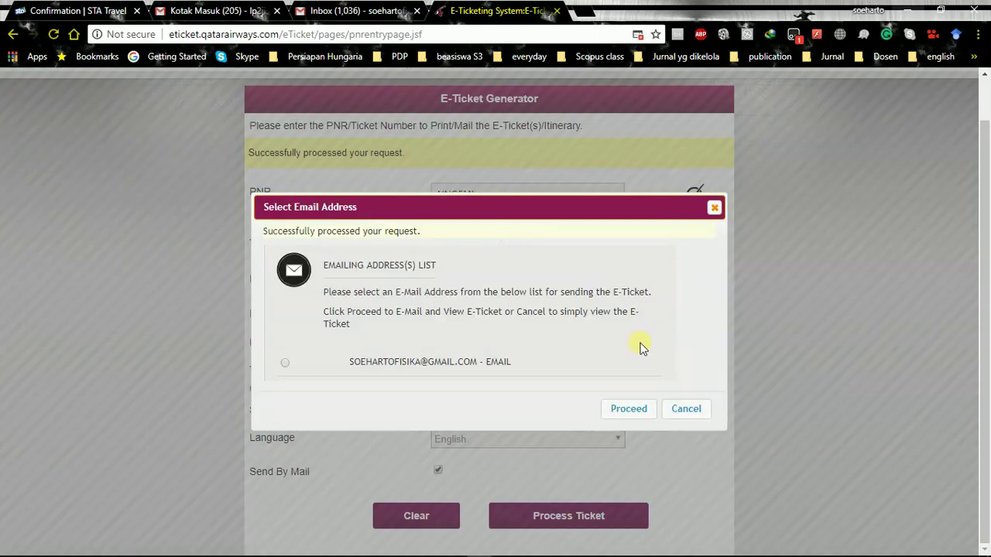
{"action": "left_click", "coordinate": [635, 409]}
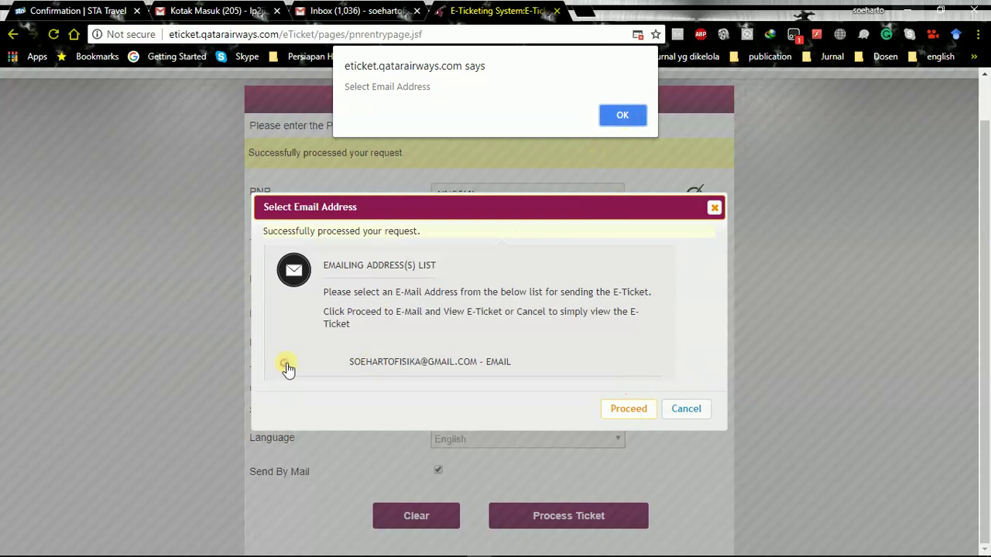
{"action": "left_click", "coordinate": [620, 116]}
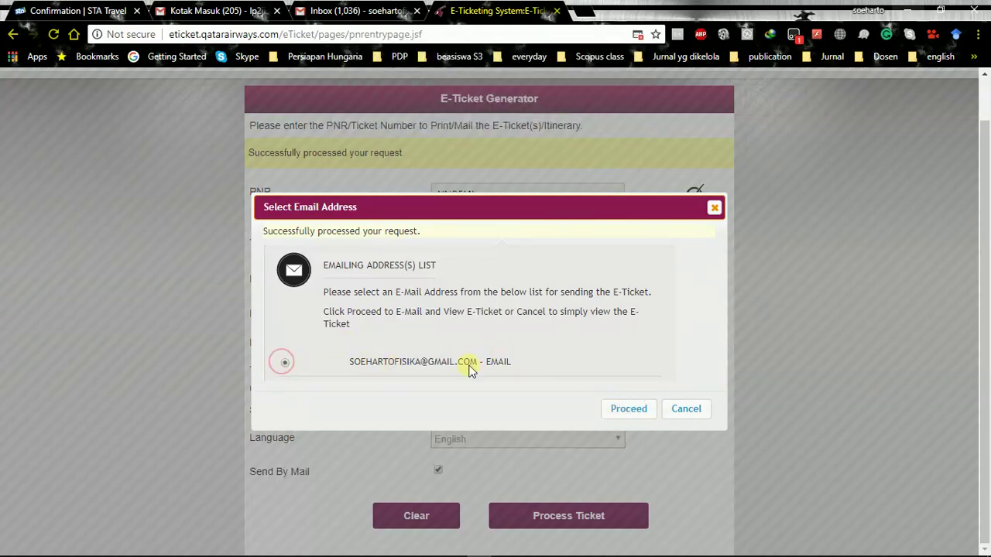
{"action": "left_click", "coordinate": [631, 410]}
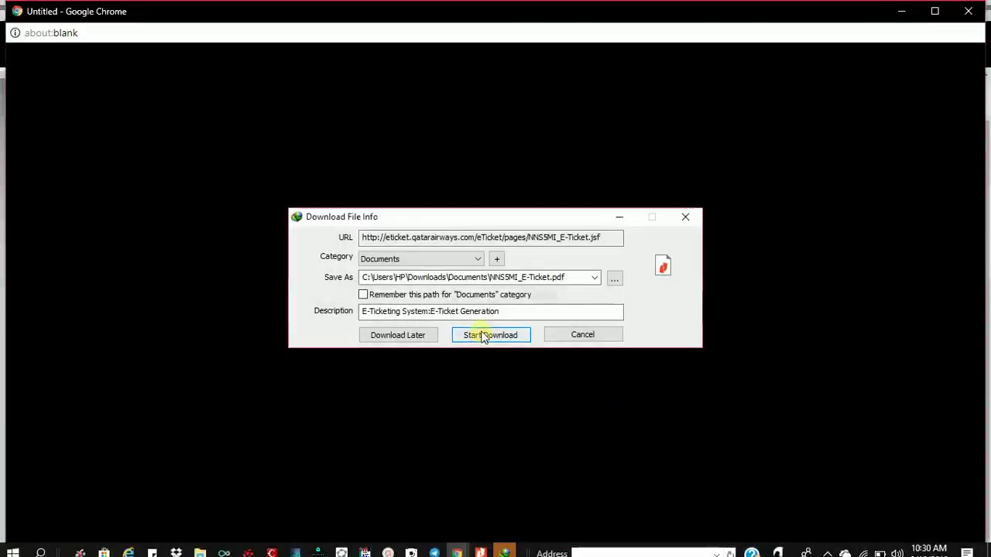
Attempt the e-ticket PDF download, dismiss the refusal warning, and close the blank window
{"action": "left_click", "coordinate": [481, 331]}
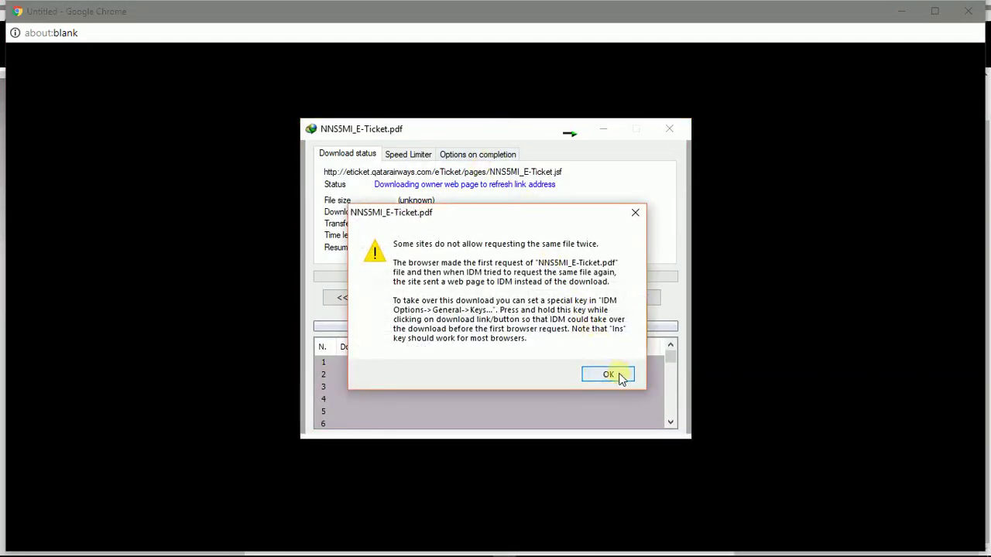
{"action": "left_click", "coordinate": [609, 375]}
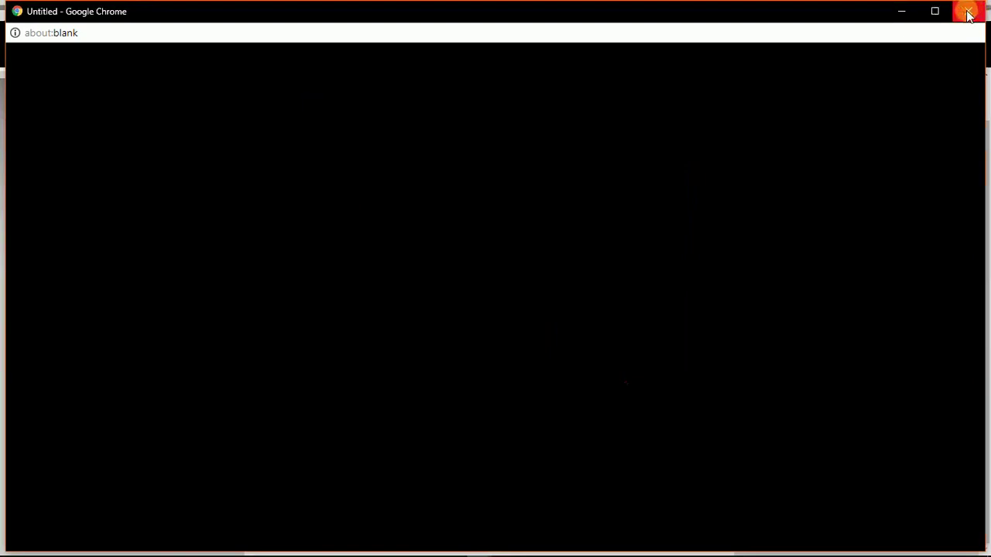
{"action": "left_click", "coordinate": [968, 12]}
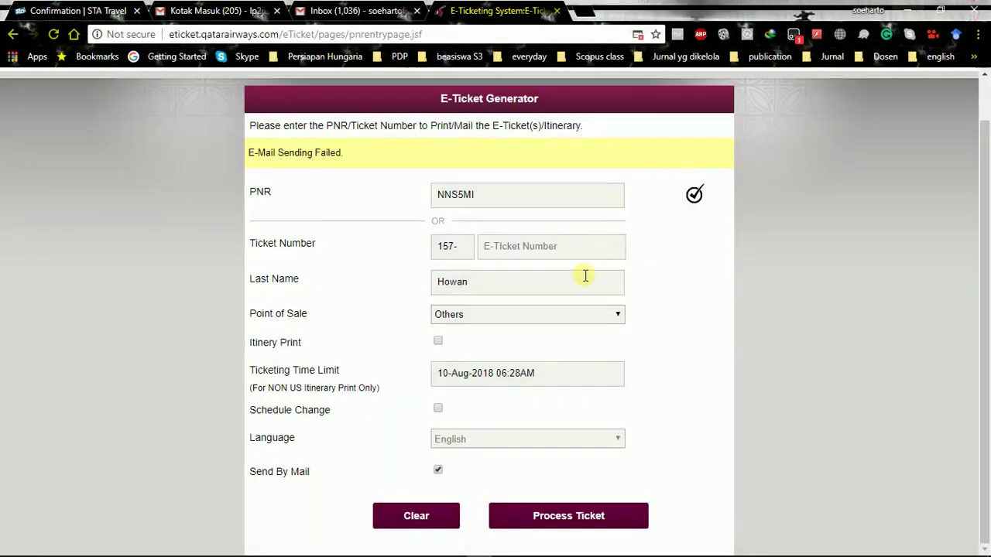
Open the newest STA Travel Booking Confirmation email and scroll to its 190 KB PDF attachment
{"action": "scroll", "coordinate": [589, 294], "scroll_direction": "up", "scroll_amount": 1}
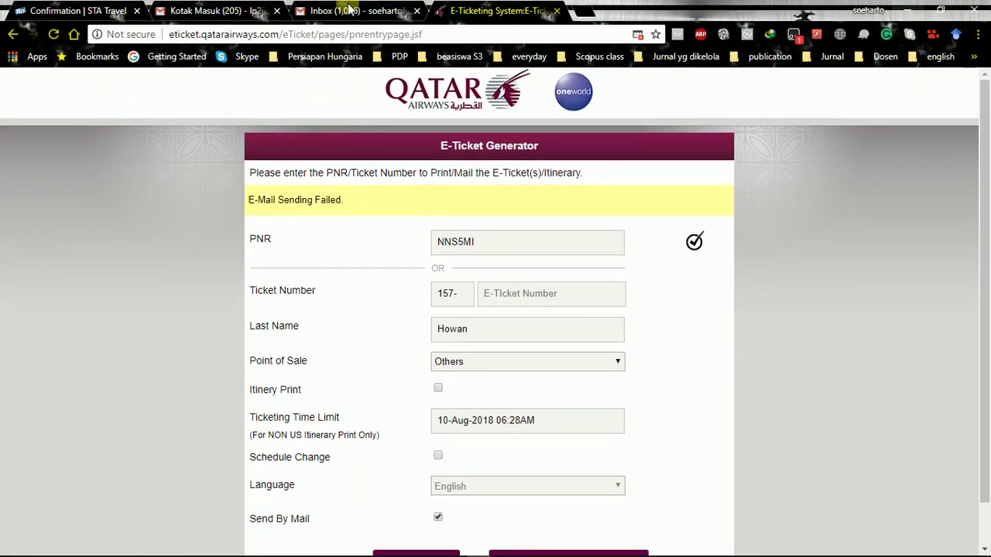
{"action": "left_click", "coordinate": [349, 9]}
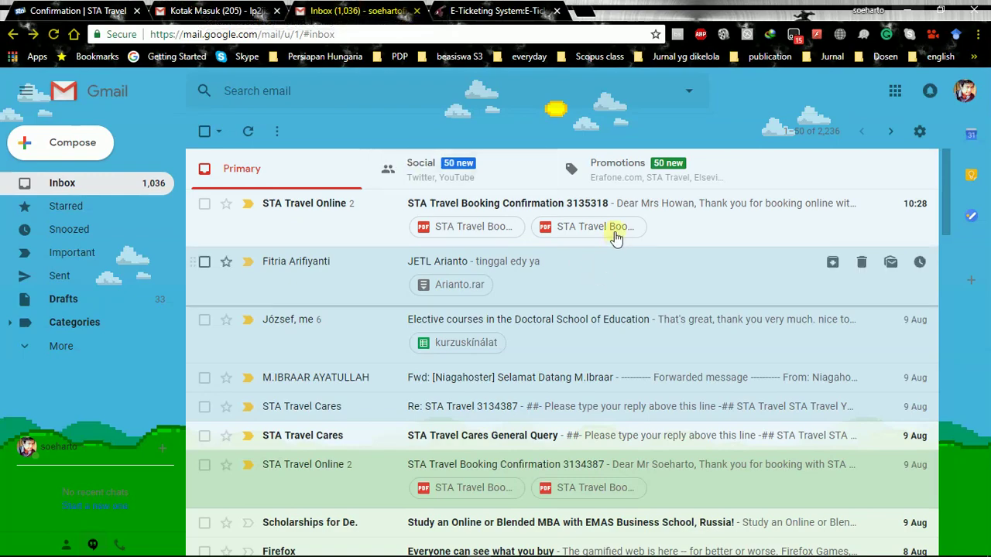
{"action": "left_click", "coordinate": [670, 212]}
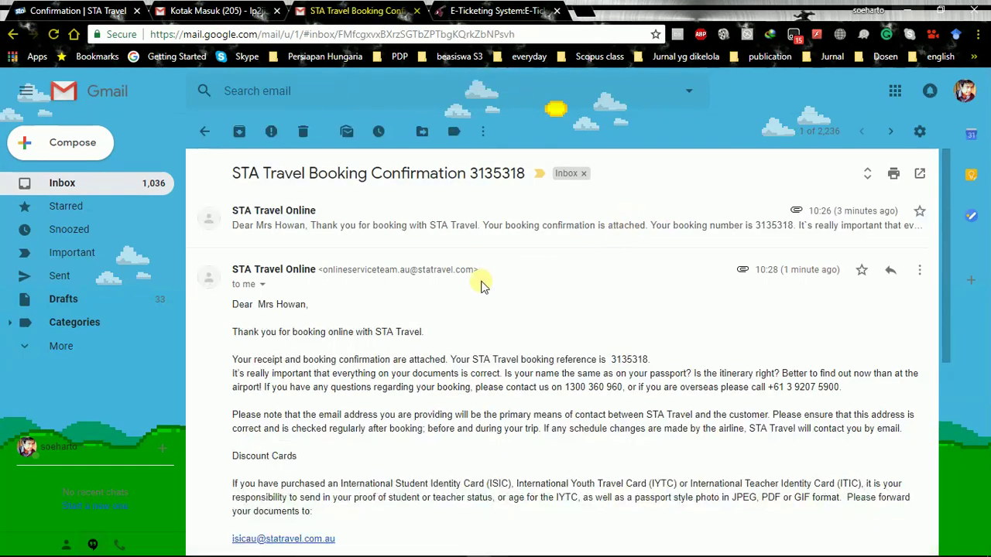
{"action": "scroll", "coordinate": [487, 298], "scroll_direction": "down", "scroll_amount": 5}
{"action": "mouse_move", "coordinate": [301, 354]}
{"action": "scroll", "coordinate": [325, 372], "scroll_direction": "up", "scroll_amount": 5}
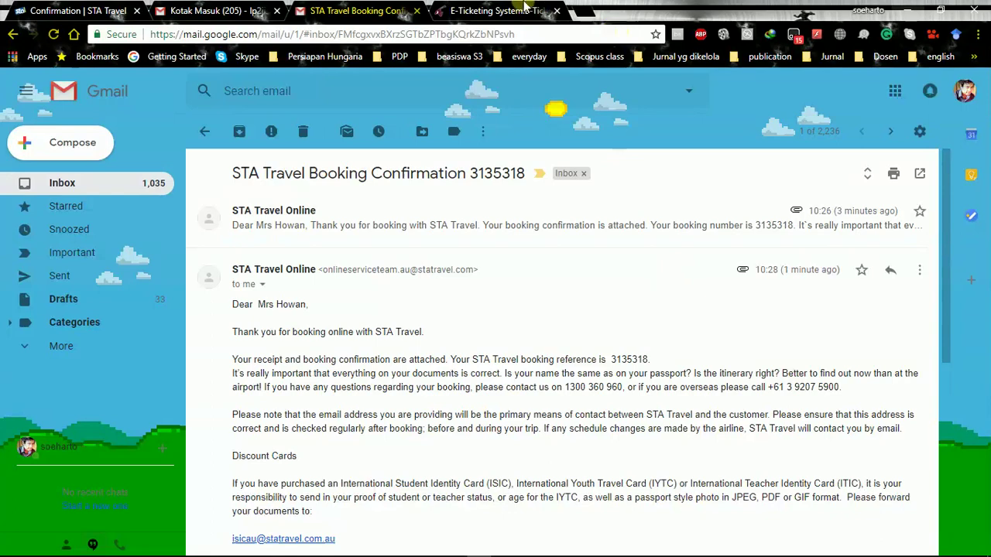
{"action": "scroll", "coordinate": [449, 256], "scroll_direction": "down", "scroll_amount": 5}
{"action": "mouse_move", "coordinate": [321, 310]}
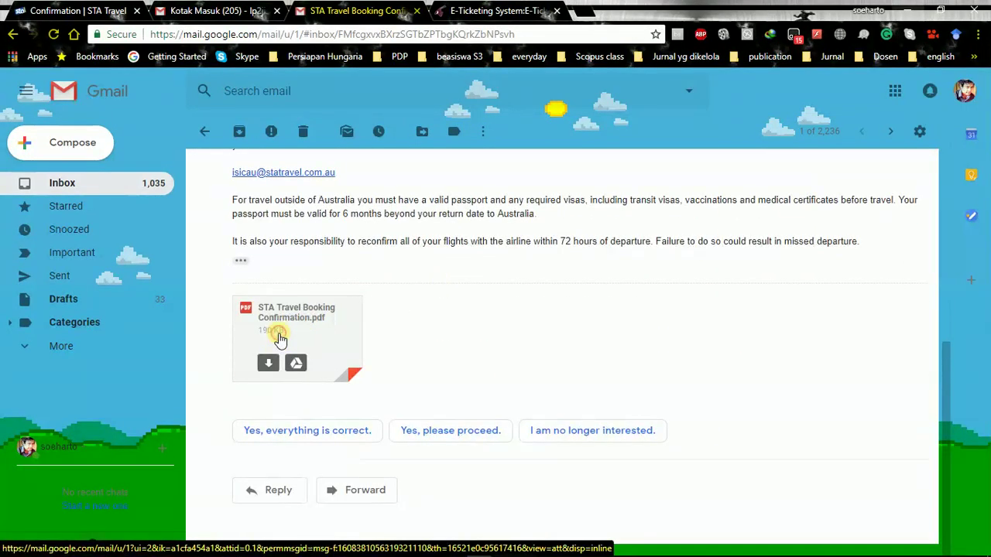
Preview the attached confirmation PDF and select its PNR Ref value
{"action": "left_click", "coordinate": [277, 334]}
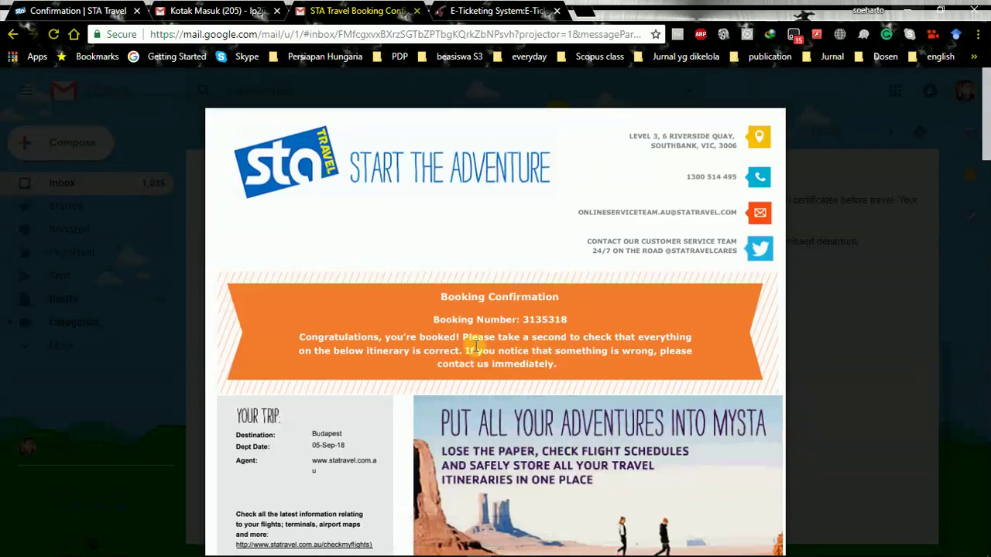
{"action": "scroll", "coordinate": [480, 337], "scroll_direction": "down", "scroll_amount": 1}
{"action": "scroll", "coordinate": [477, 340], "scroll_direction": "down", "scroll_amount": 1}
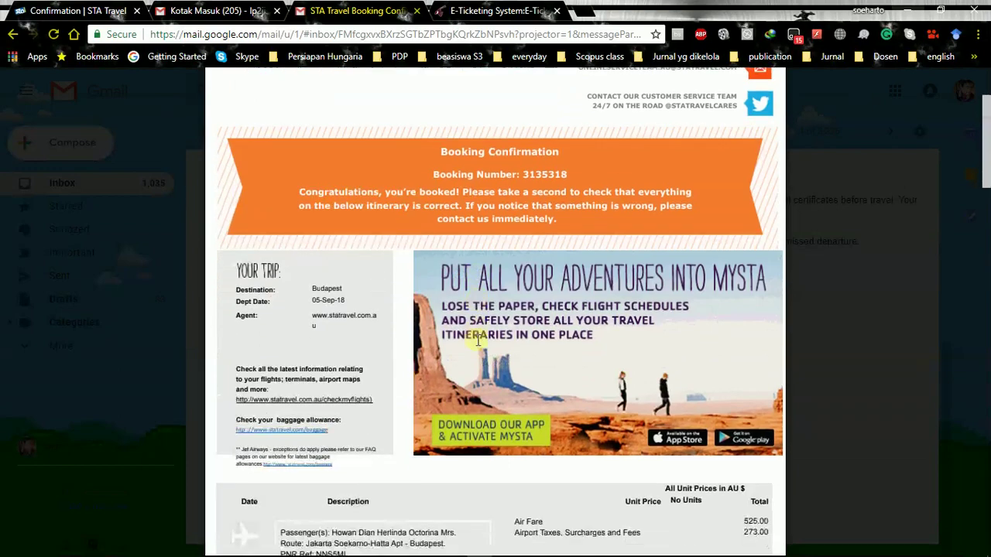
{"action": "scroll", "coordinate": [477, 341], "scroll_direction": "down", "scroll_amount": 2}
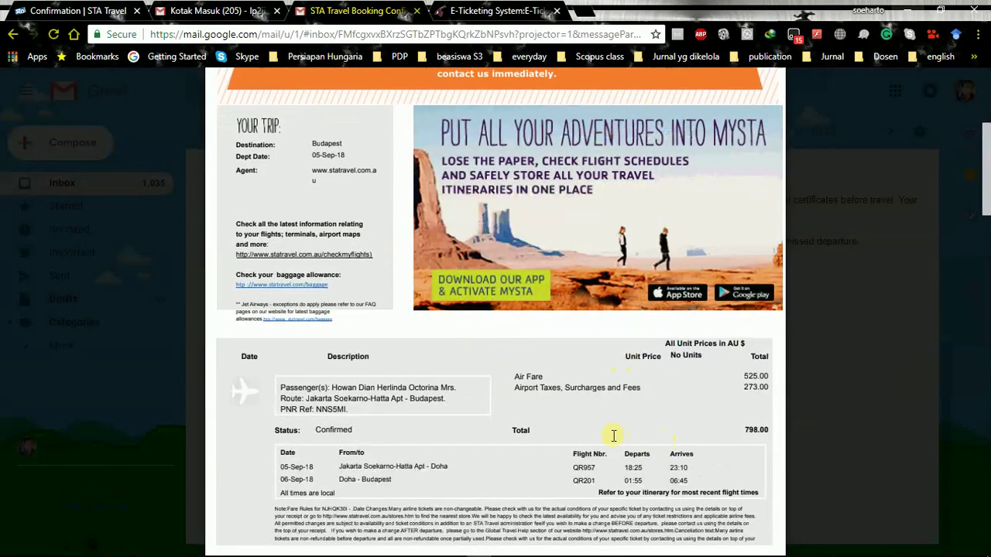
{"action": "scroll", "coordinate": [619, 443], "scroll_direction": "down", "scroll_amount": 3}
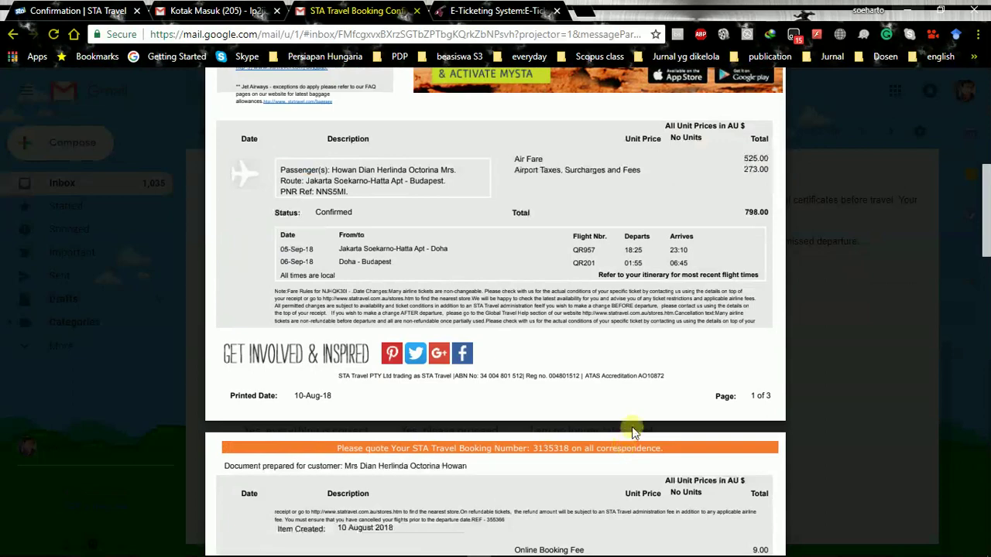
{"action": "scroll", "coordinate": [627, 444], "scroll_direction": "up", "scroll_amount": 1}
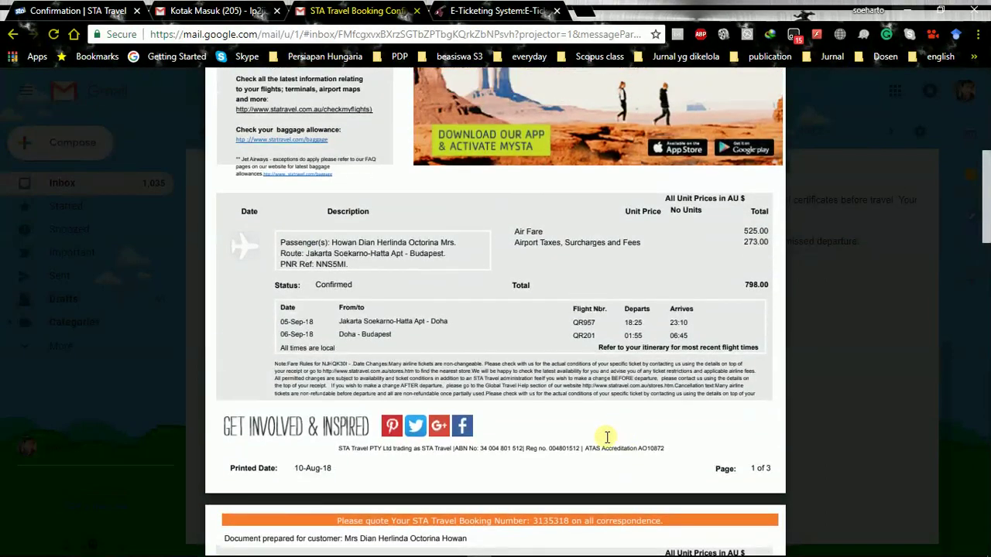
{"action": "double_click", "coordinate": [346, 265]}
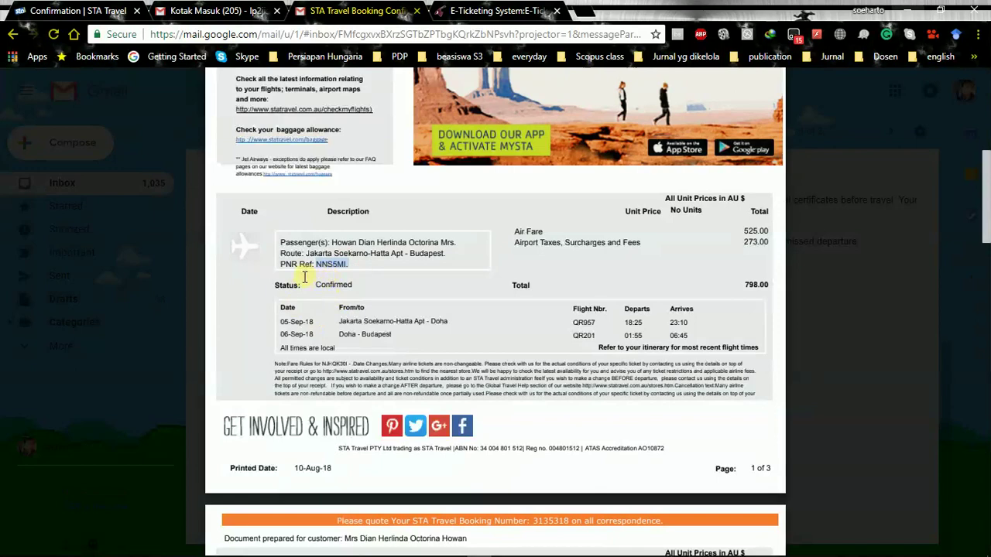
Scroll through the remaining pages to review flights and the AUD 811.04 payment total
{"action": "scroll", "coordinate": [371, 338], "scroll_direction": "down", "scroll_amount": 3}
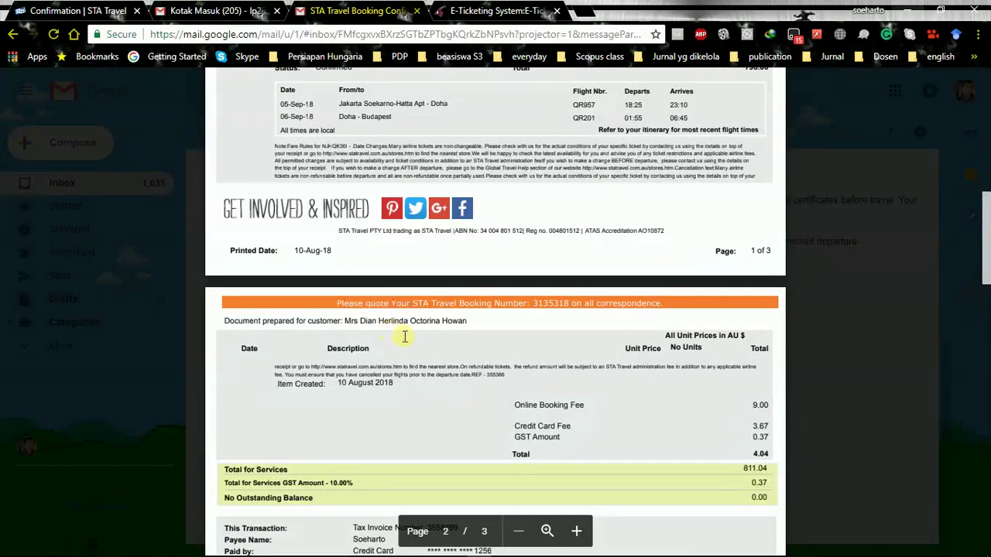
{"action": "scroll", "coordinate": [535, 328], "scroll_direction": "down", "scroll_amount": 3}
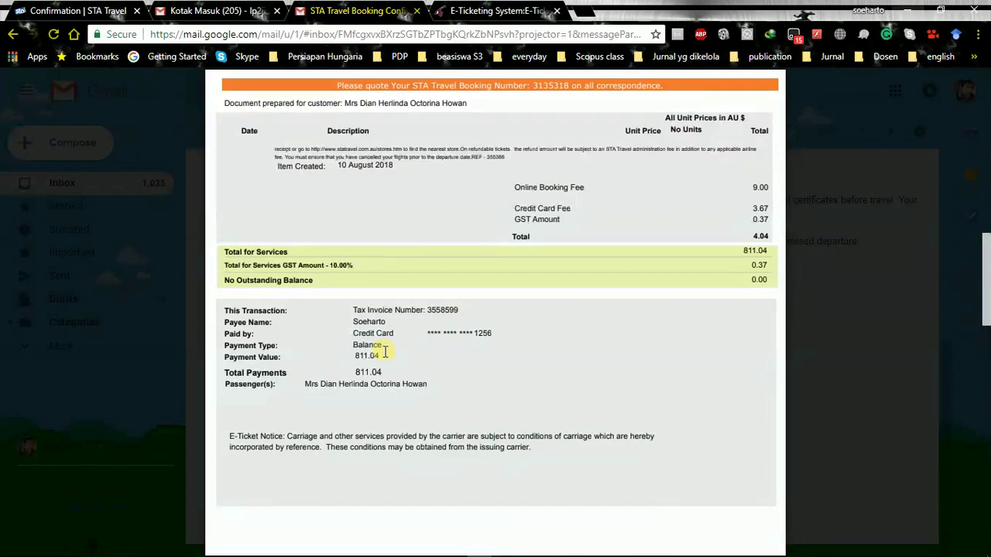
{"action": "scroll", "coordinate": [390, 360], "scroll_direction": "down", "scroll_amount": 10}
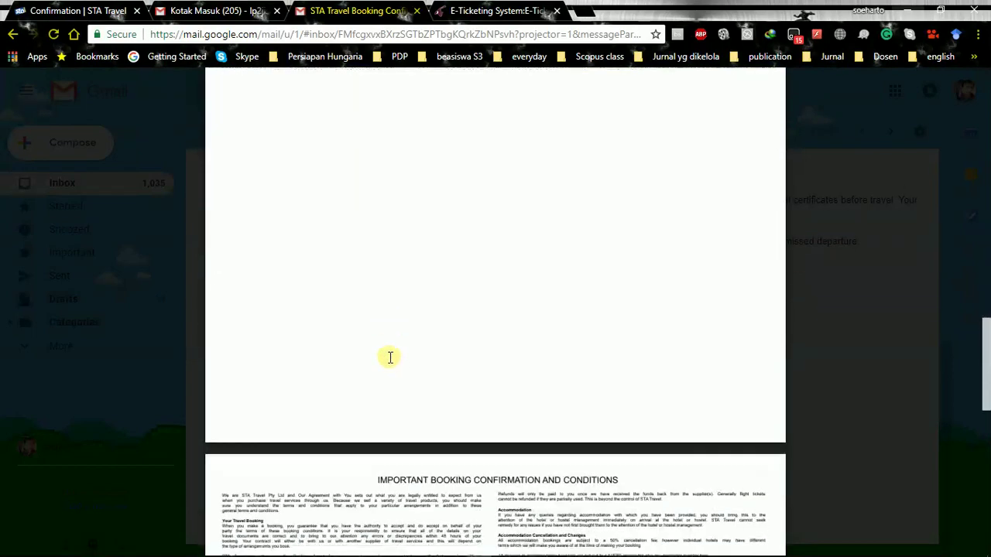
{"action": "scroll", "coordinate": [391, 358], "scroll_direction": "up", "scroll_amount": 10}
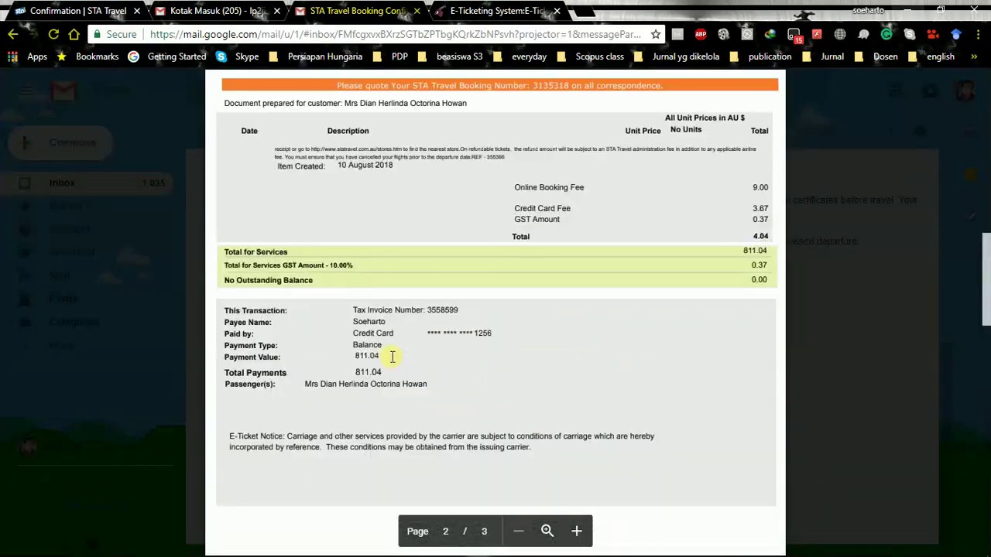
{"action": "scroll", "coordinate": [393, 357], "scroll_direction": "up", "scroll_amount": 3}
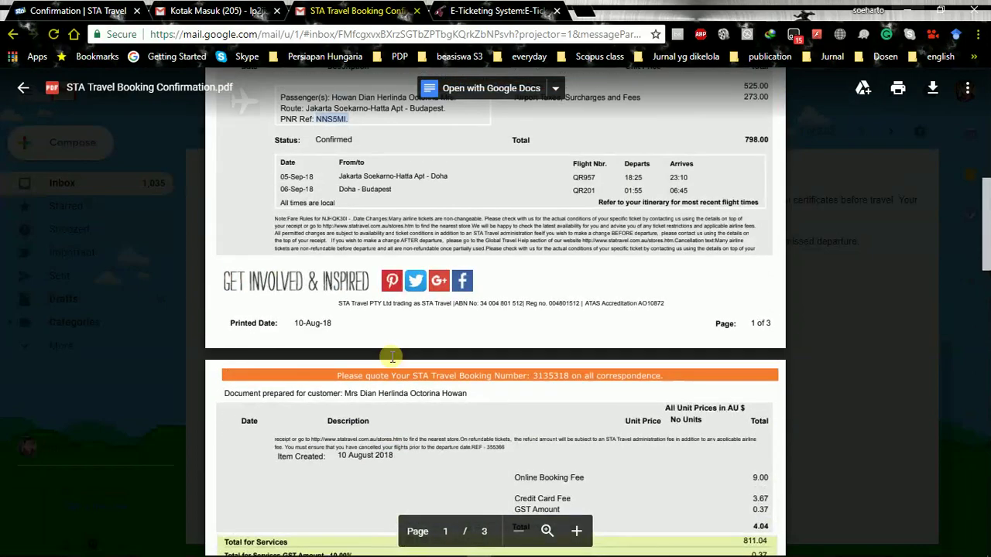
{"action": "scroll", "coordinate": [392, 362], "scroll_direction": "up", "scroll_amount": 3}
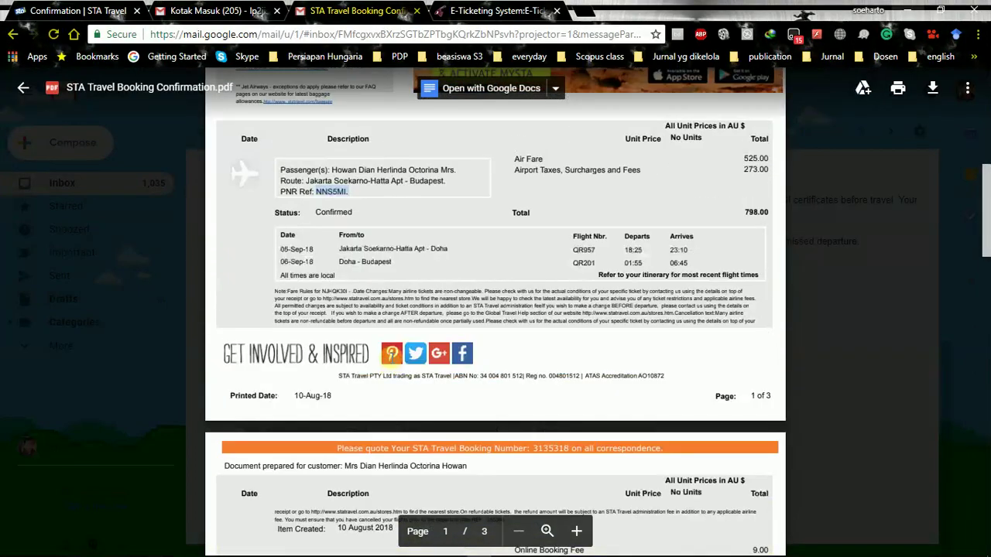
{"action": "scroll", "coordinate": [392, 356], "scroll_direction": "up", "scroll_amount": 5}
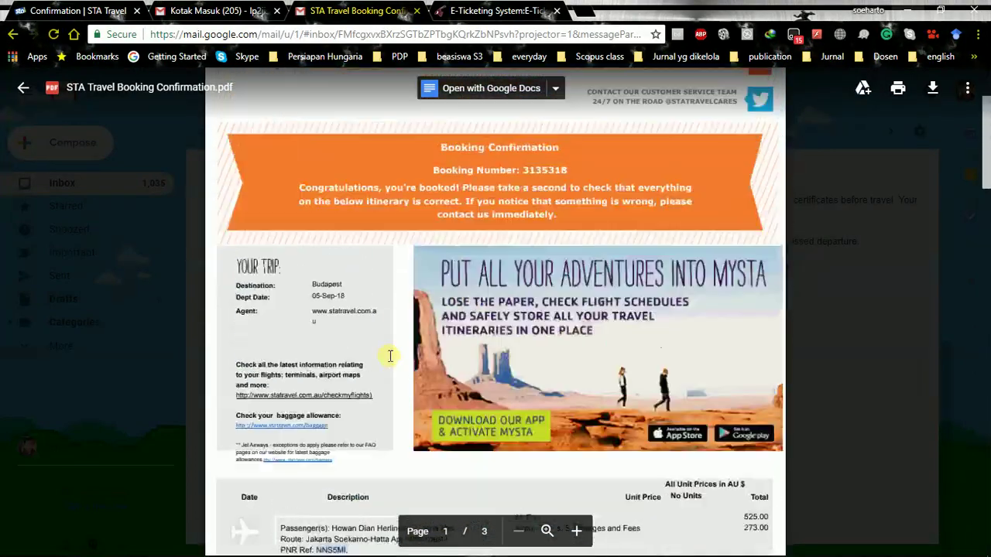